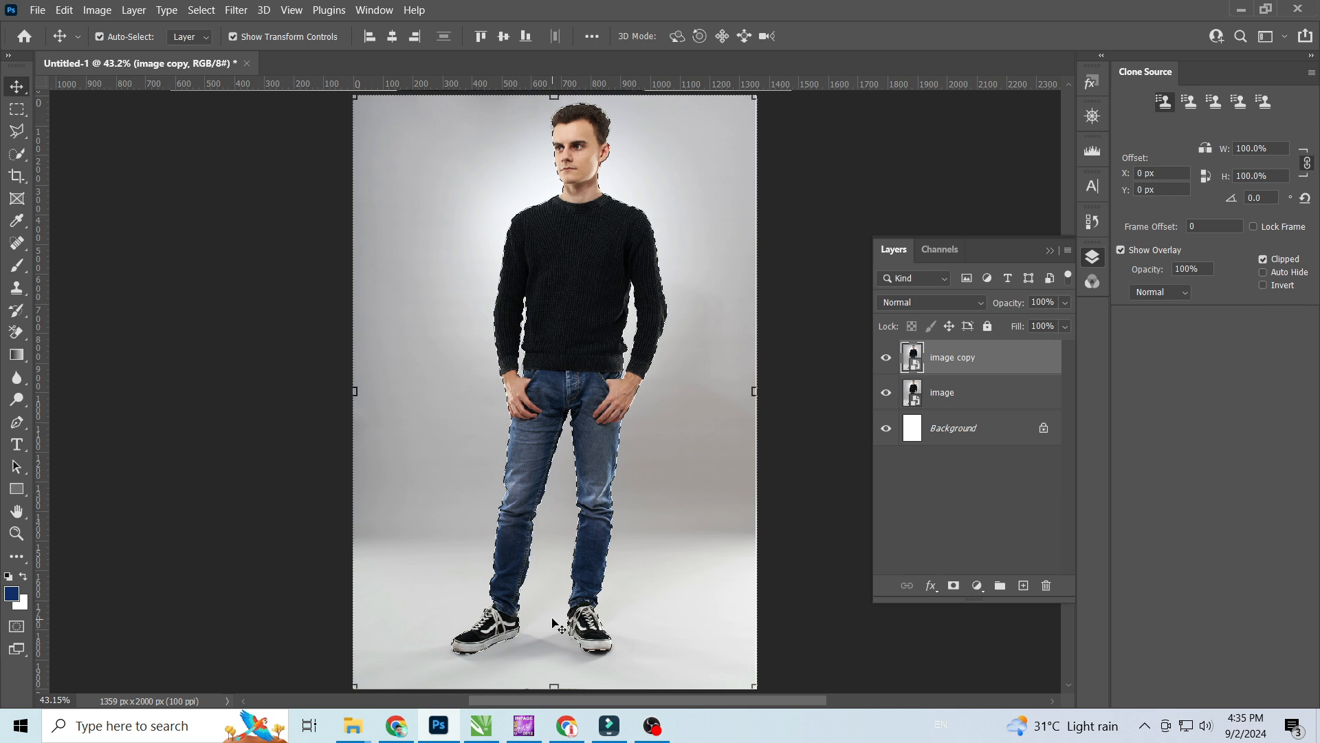
# Step: Add the missed outer edge of the lace loop atop the left shoe to the selection with the Polygonal Lasso
pyautogui.scroll(4, 553, 623)
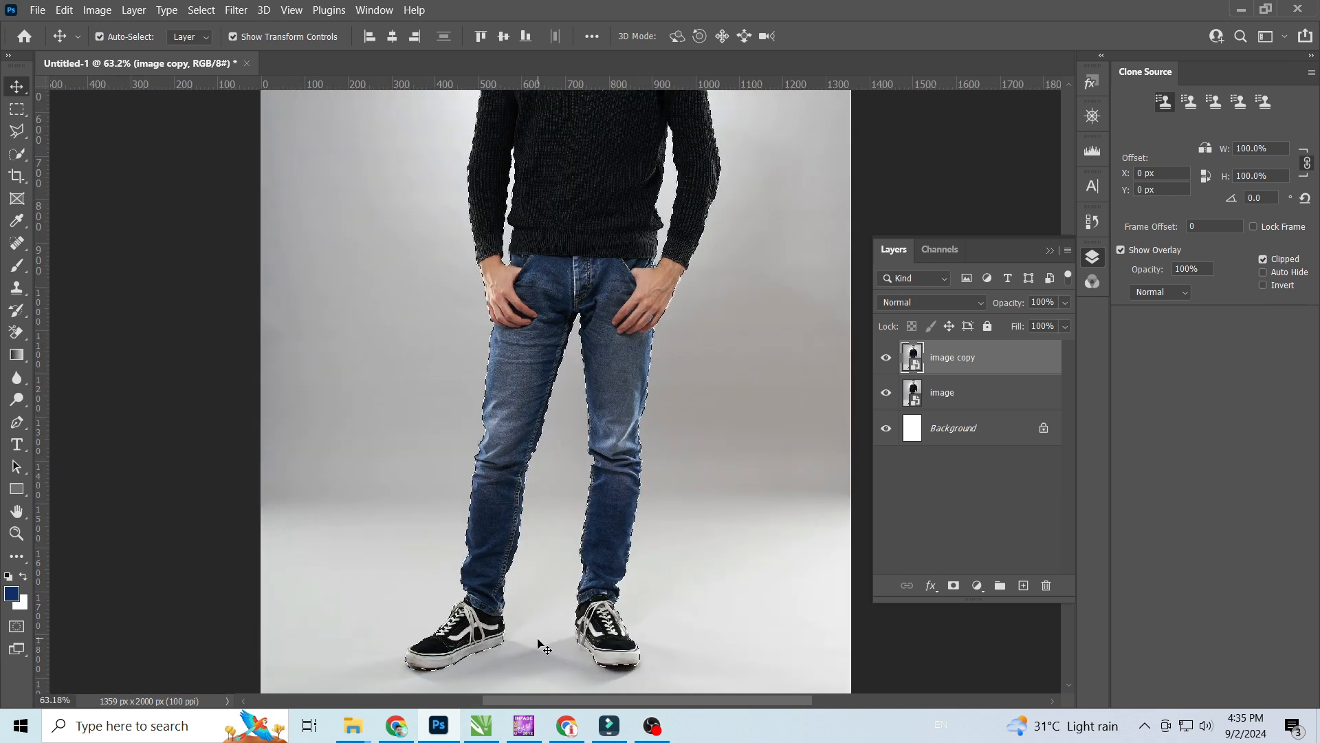
pyautogui.press('z')
pyautogui.moveTo(297, 527); pyautogui.dragTo(722, 692)
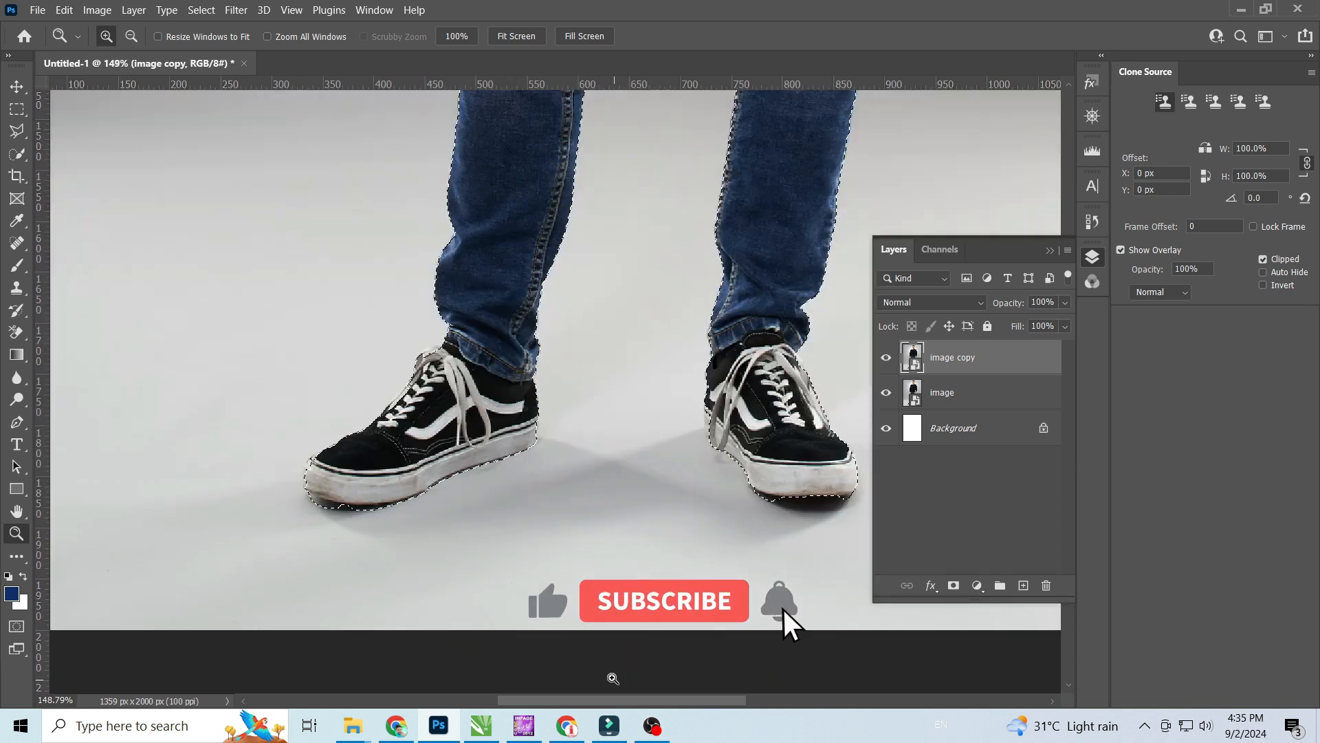
pyautogui.moveTo(738, 563); pyautogui.dragTo(885, 604)
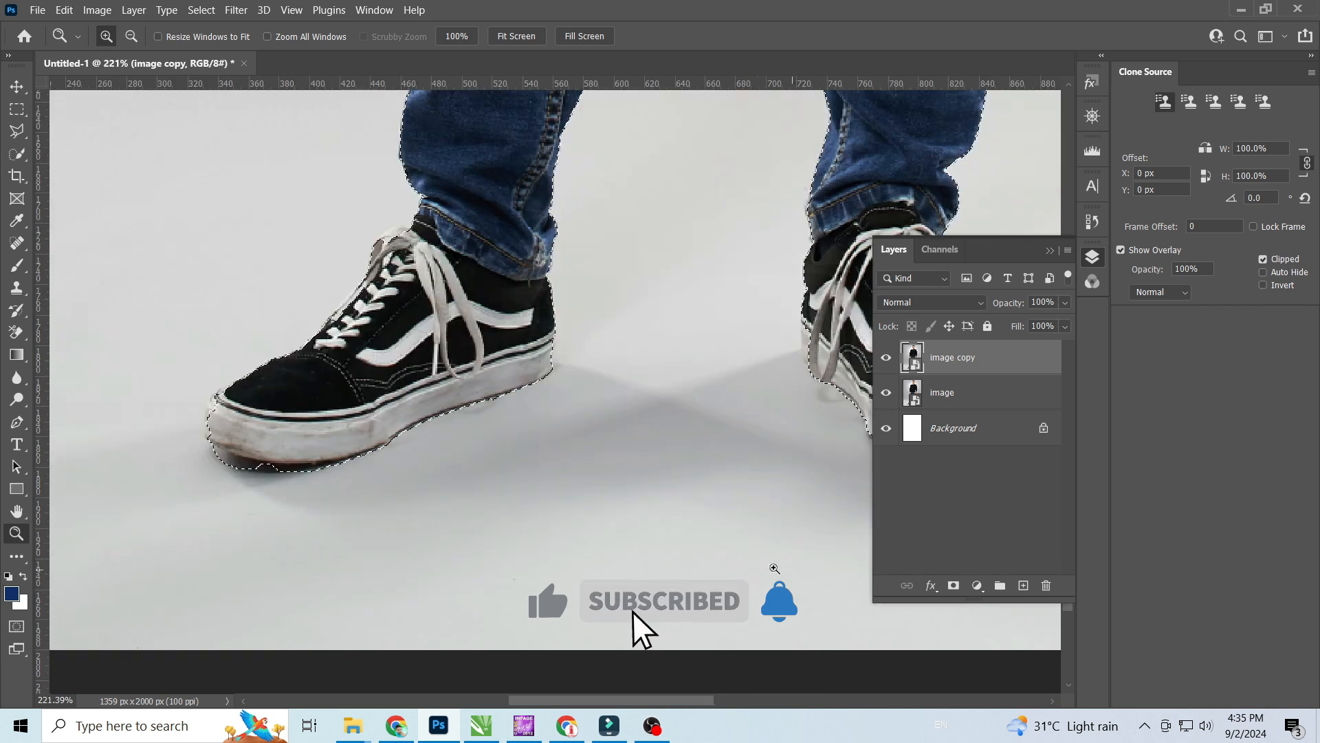
pyautogui.moveTo(241, 434); pyautogui.dragTo(241, 435)
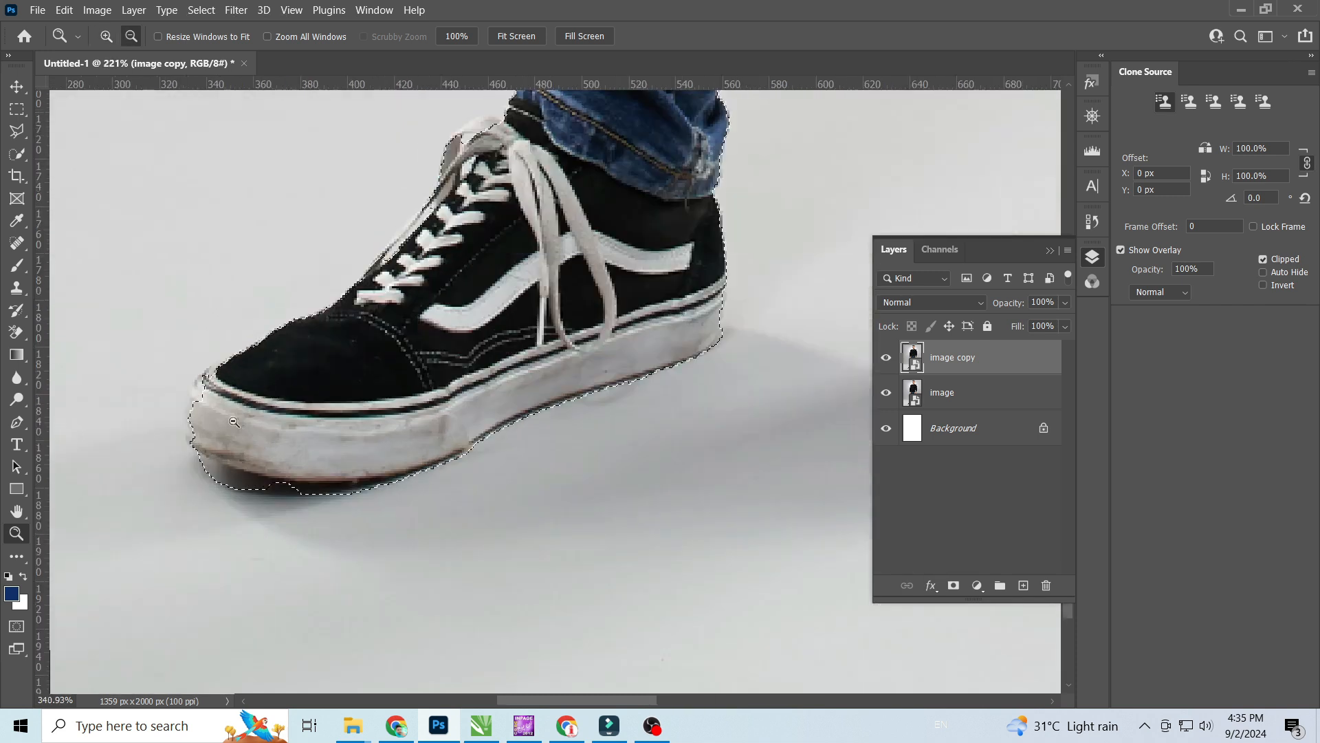
pyautogui.scroll(2, 474, 306)
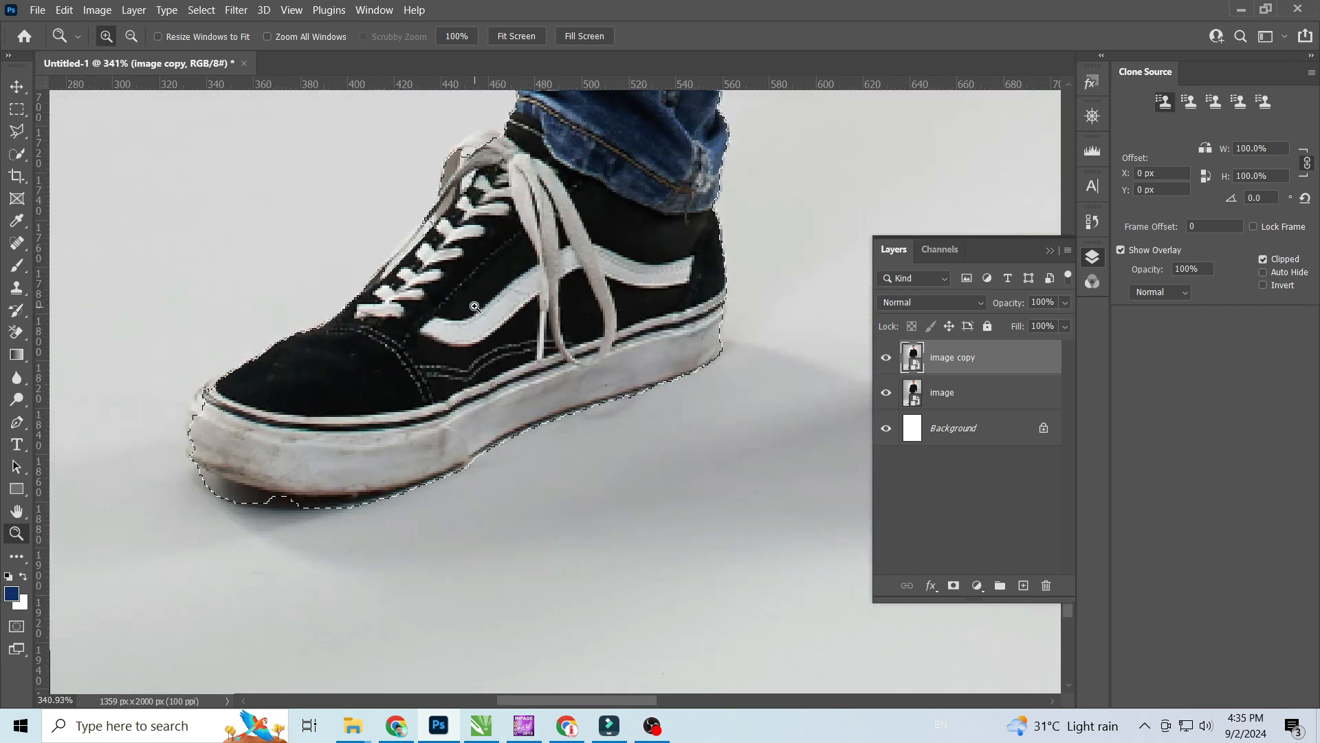
pyautogui.click(17, 154)
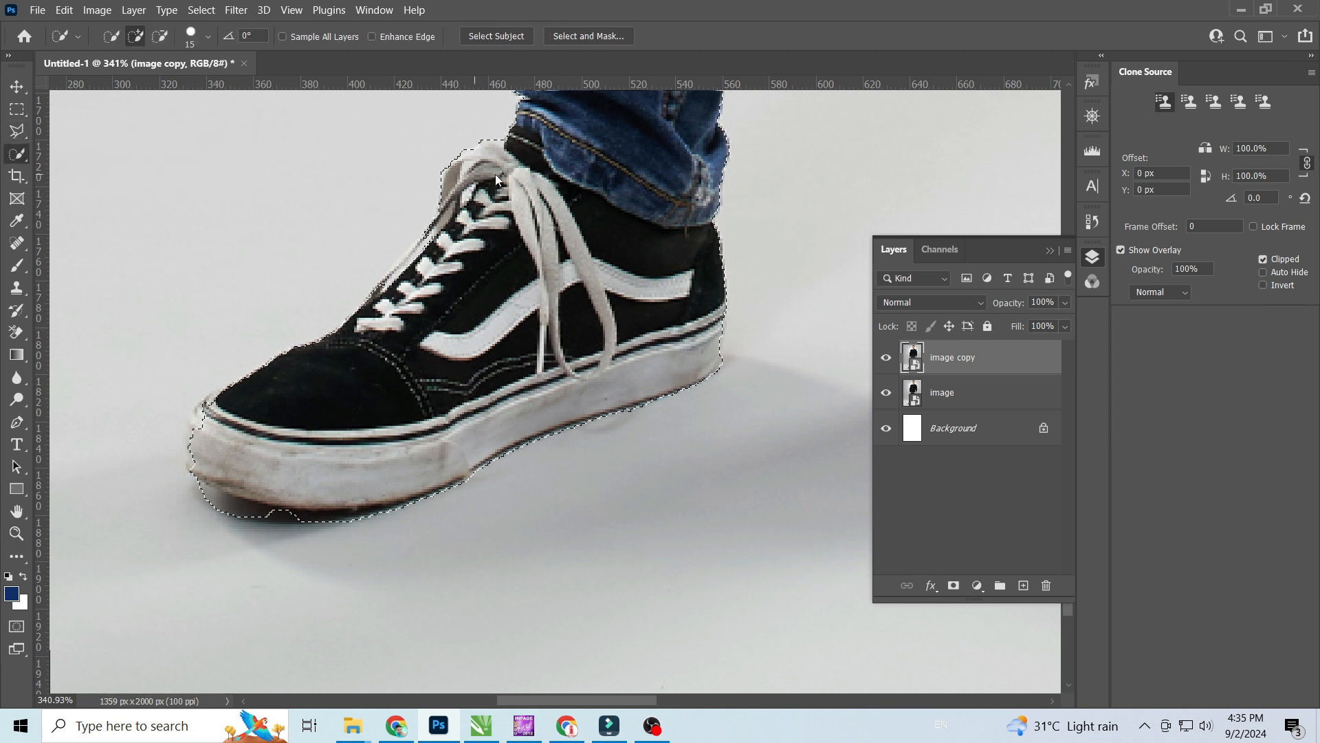
pyautogui.scroll(1, 320, 158)
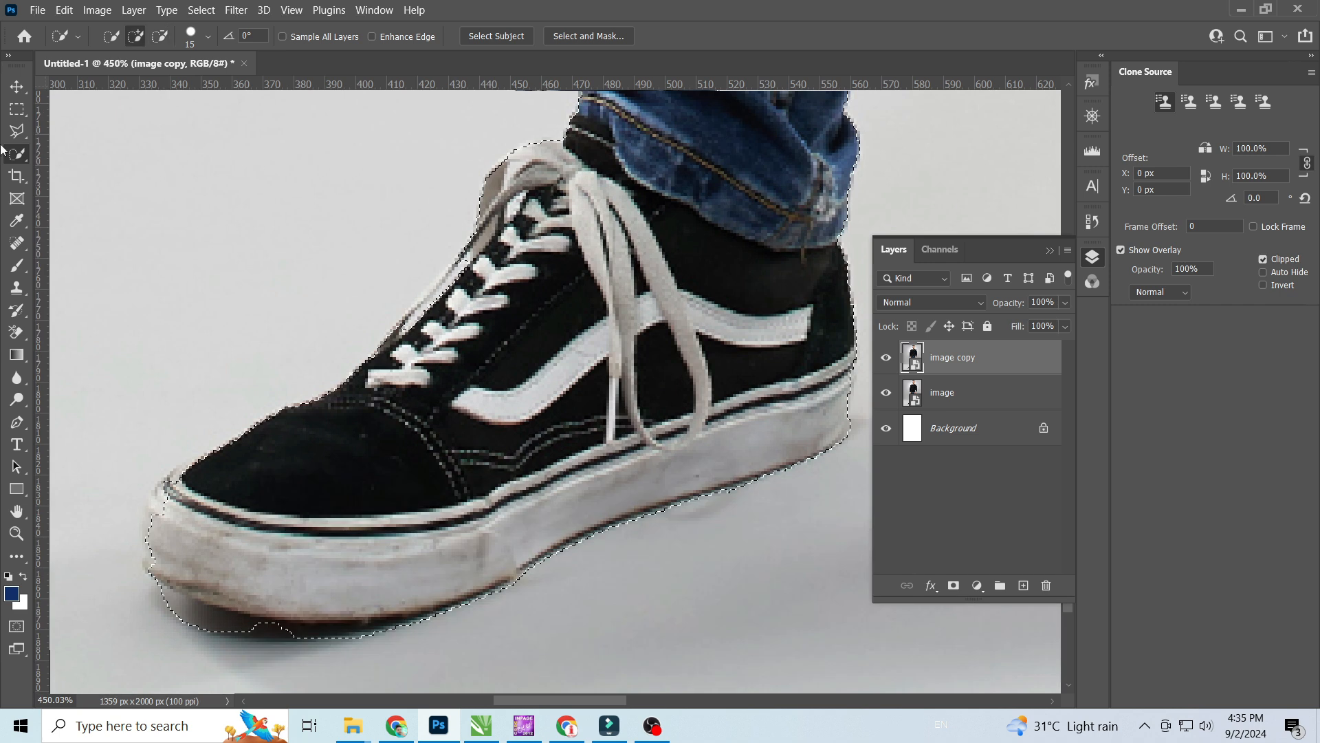
pyautogui.hotkey('shift', 'l')
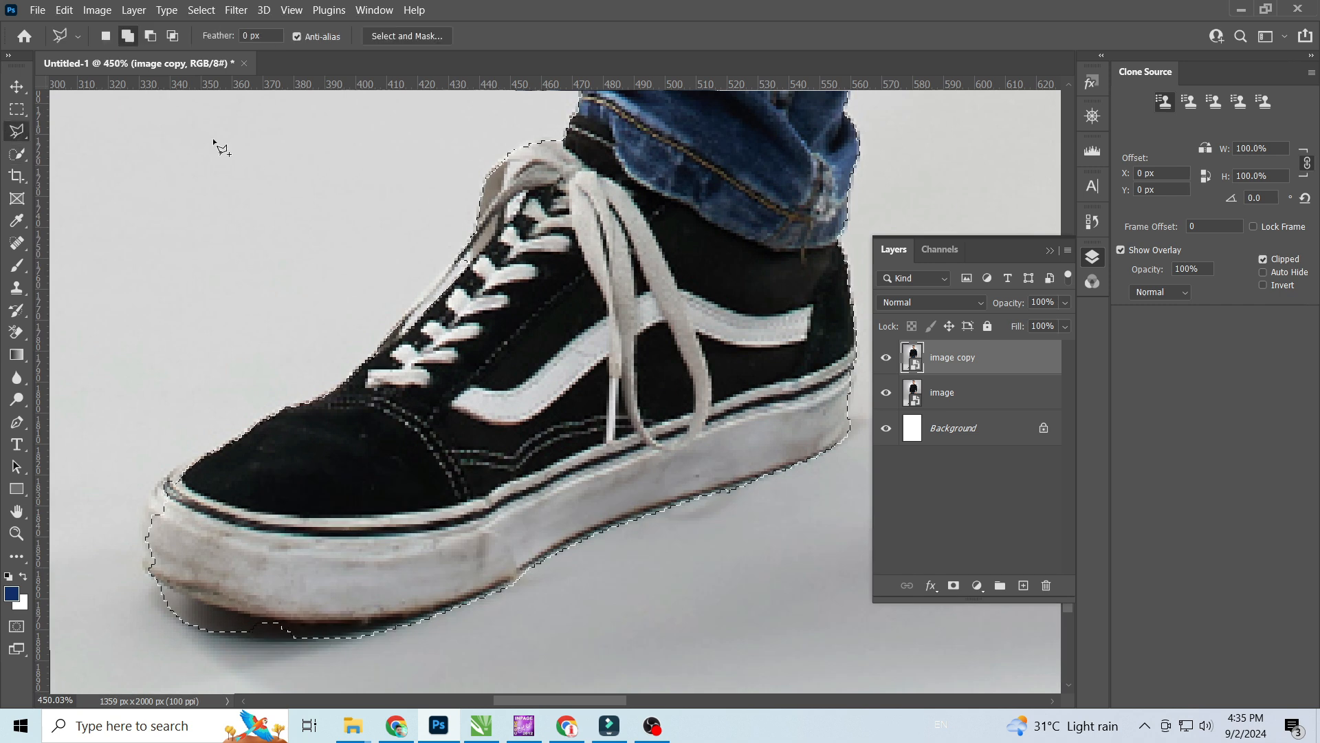
pyautogui.click(529, 142)
pyautogui.click(506, 155)
pyautogui.click(489, 170)
pyautogui.click(480, 186)
pyautogui.doubleClick(637, 229)
# Step: Add the left shoe's missing toe edge and front sole rim to the selection
pyautogui.scroll(4, 104, 507)
pyautogui.scroll(3, 101, 506)
pyautogui.click(313, 398)
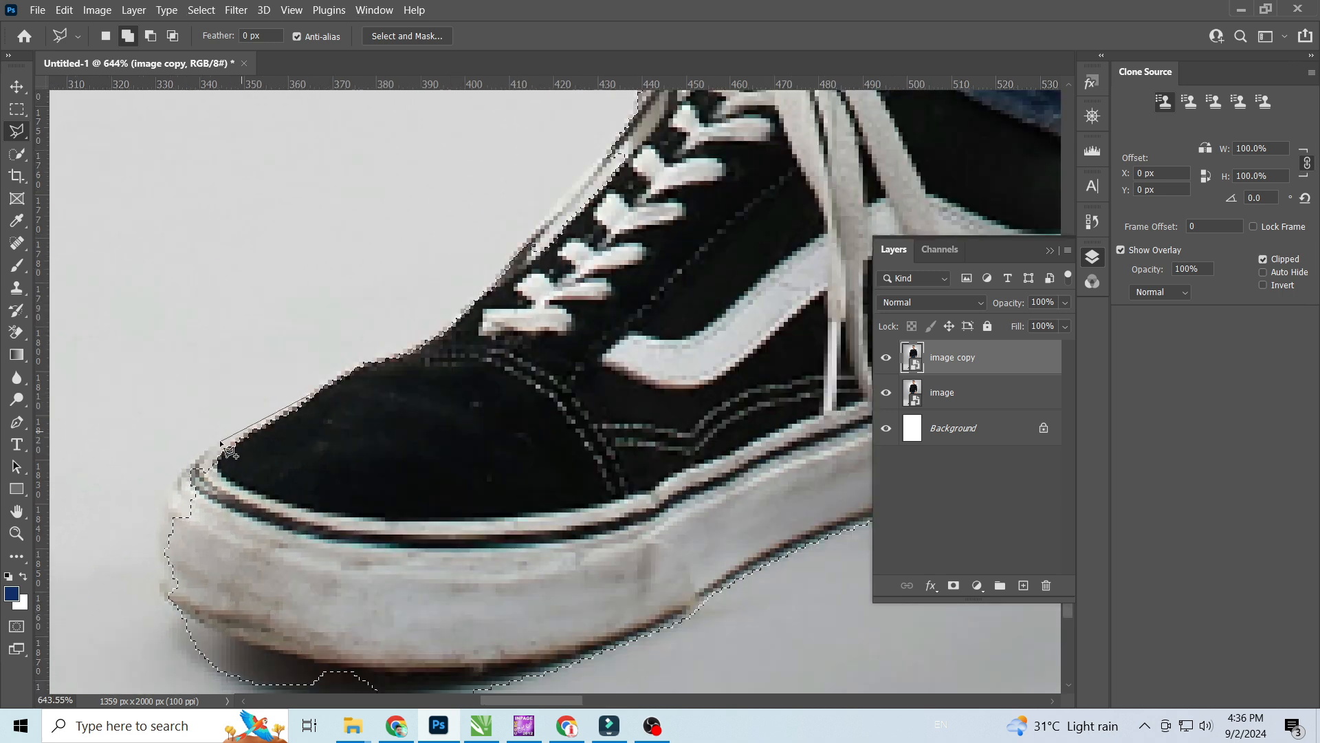
pyautogui.click(180, 467)
pyautogui.click(161, 507)
pyautogui.click(154, 556)
pyautogui.click(168, 596)
pyautogui.doubleClick(381, 546)
# Step: Subtract the floor shadow beneath the left shoe's sole from the selection, following the sole's lower edge
pyautogui.scroll(-2, 141, 423)
pyautogui.press('alt')
pyautogui.keyDown('alt'); pyautogui.click(192, 588); pyautogui.keyUp('alt')
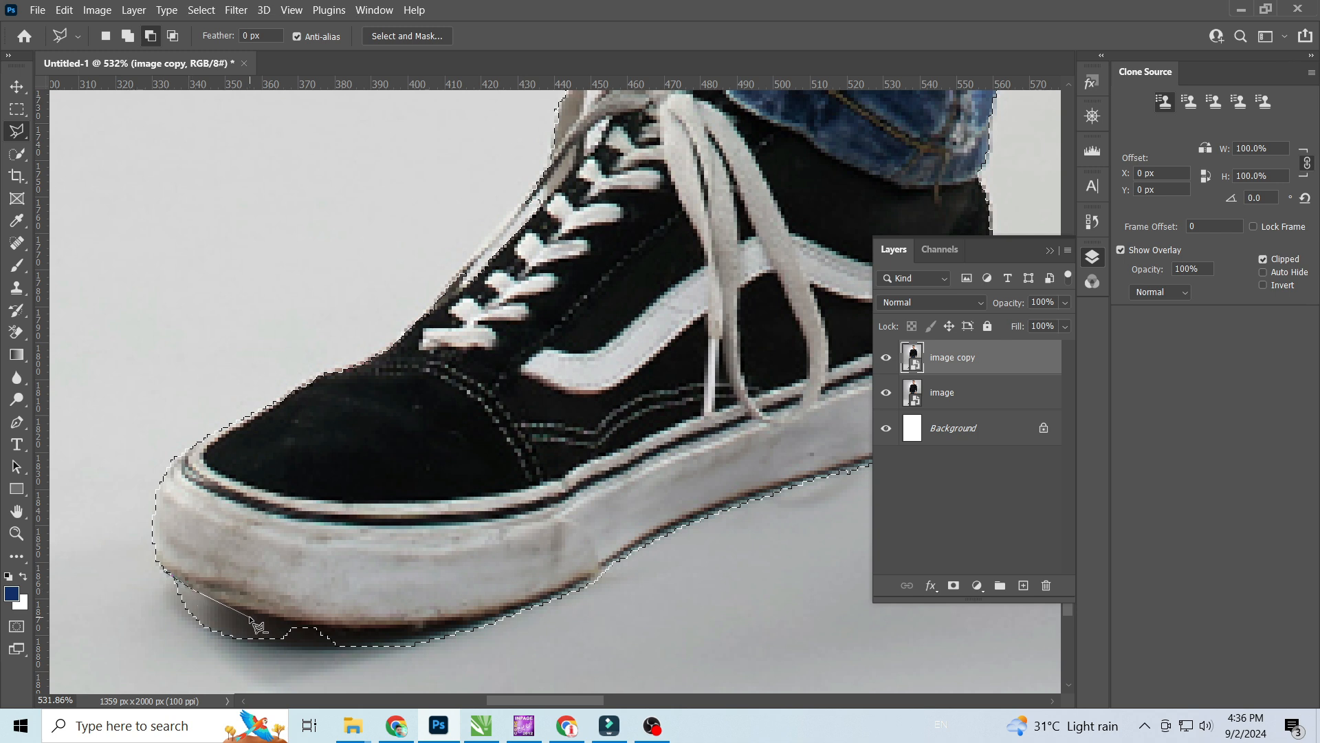
pyautogui.click(300, 627)
pyautogui.click(587, 580)
pyautogui.click(612, 557)
pyautogui.click(634, 542)
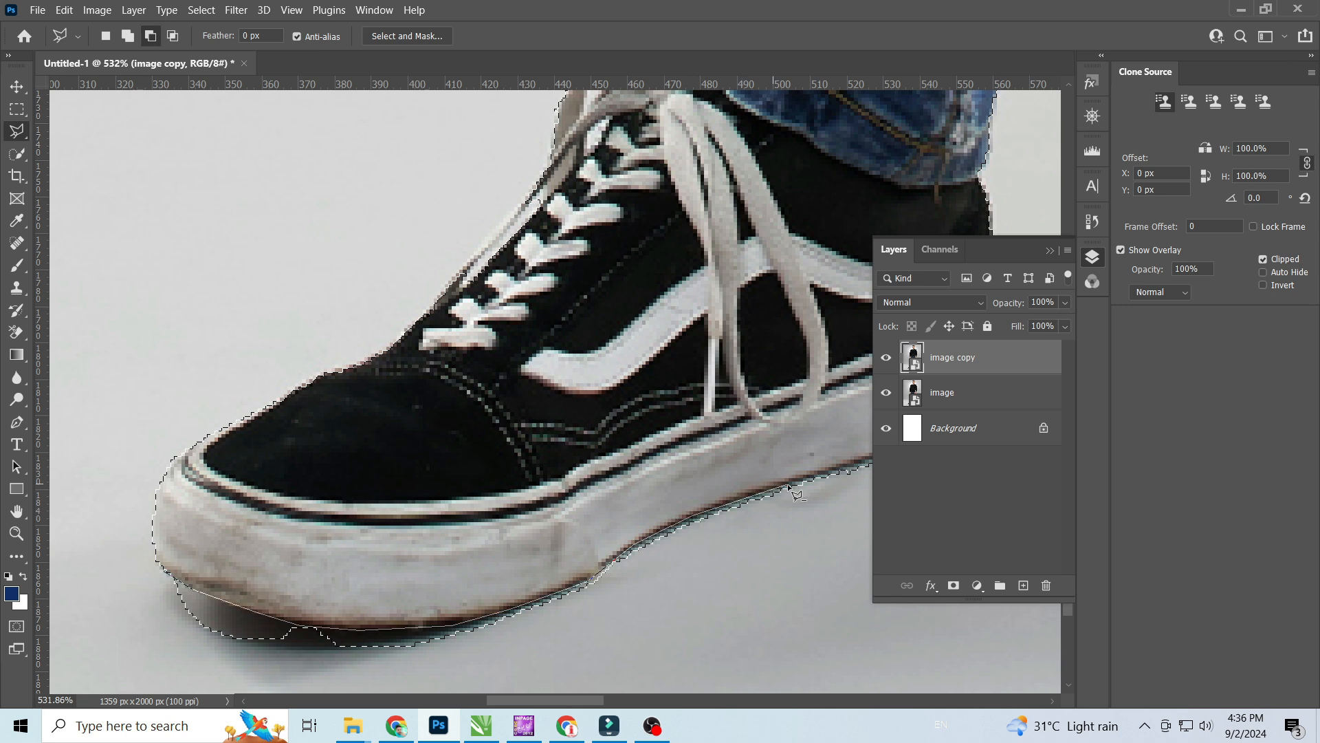
pyautogui.click(566, 621)
pyautogui.click(371, 658)
pyautogui.doubleClick(125, 586)
pyautogui.scroll(-4, 112, 579)
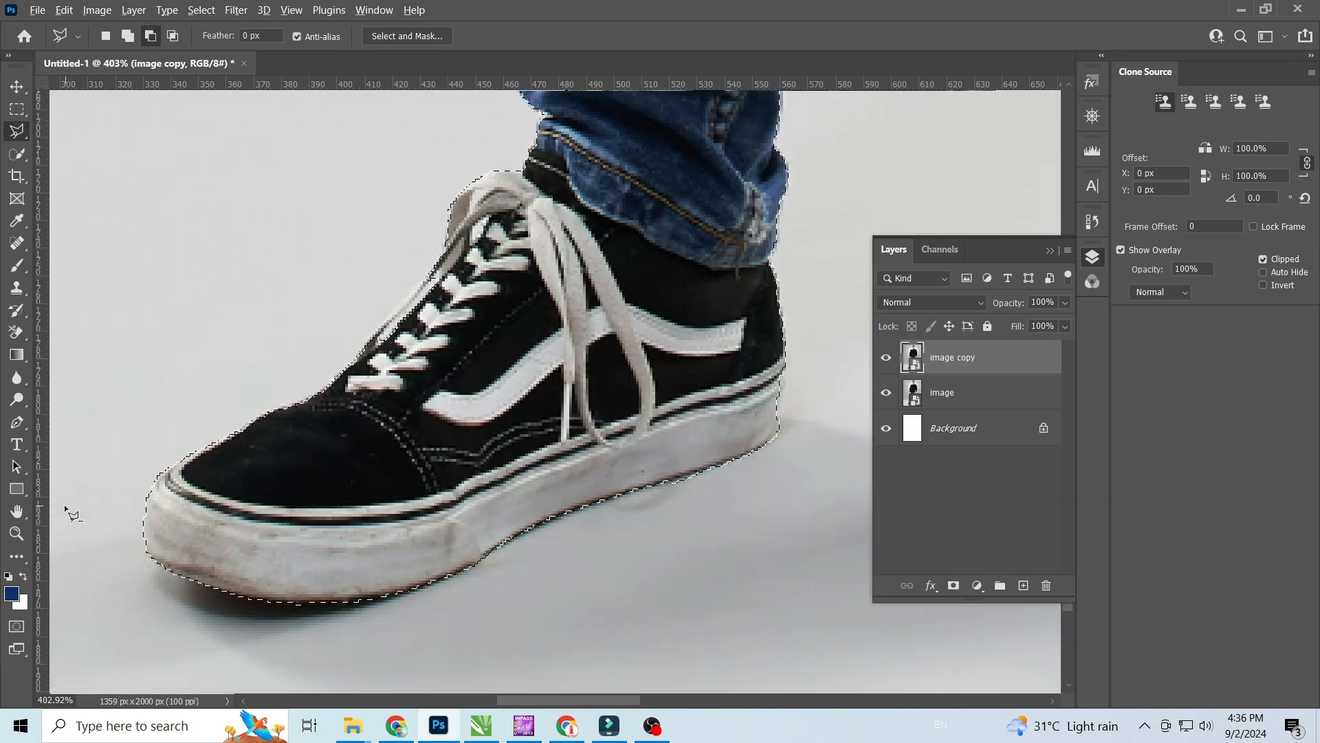
# Step: Add the missed slivers along the left shoe's heel and front lace edge to the selection
pyautogui.scroll(2, 831, 361)
pyautogui.click(833, 358)
pyautogui.doubleClick(696, 311)
pyautogui.moveTo(782, 351); pyautogui.dragTo(742, 351)
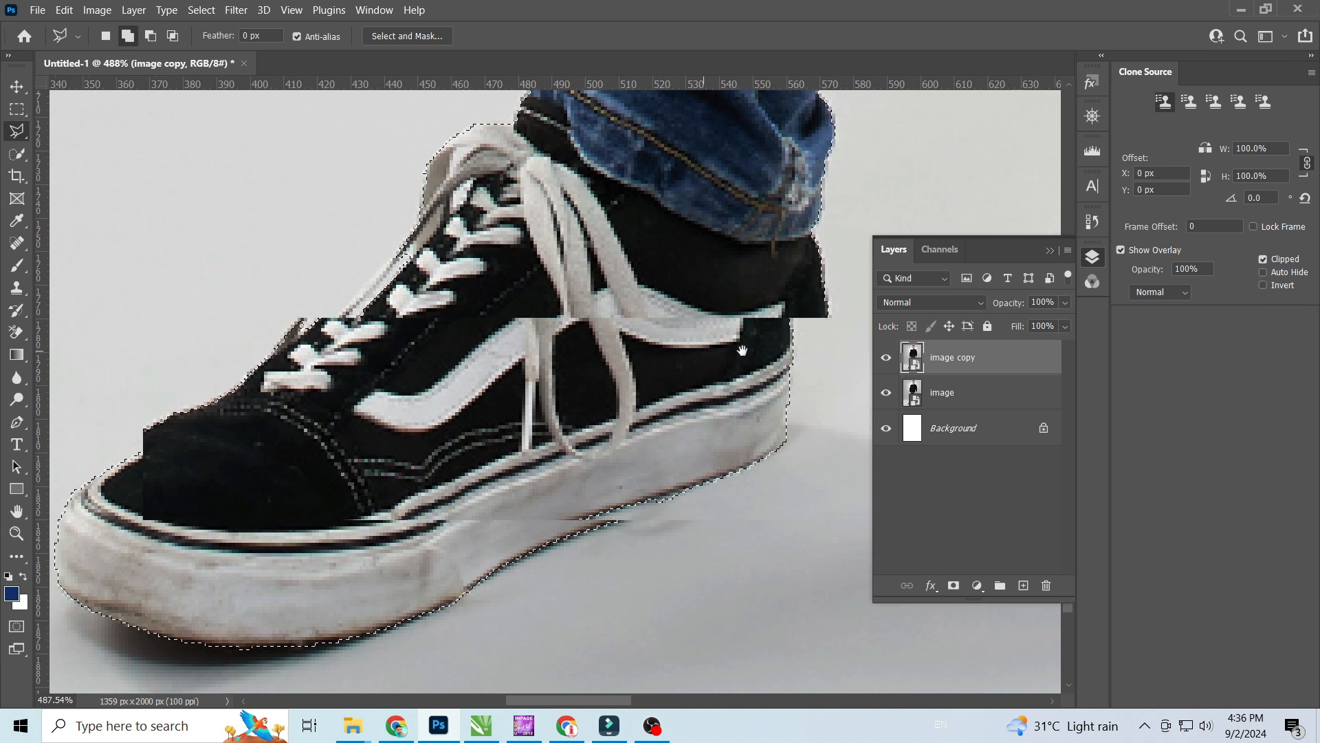
pyautogui.click(338, 277)
pyautogui.click(284, 331)
pyautogui.click(264, 369)
pyautogui.click(264, 397)
pyautogui.doubleClick(481, 279)
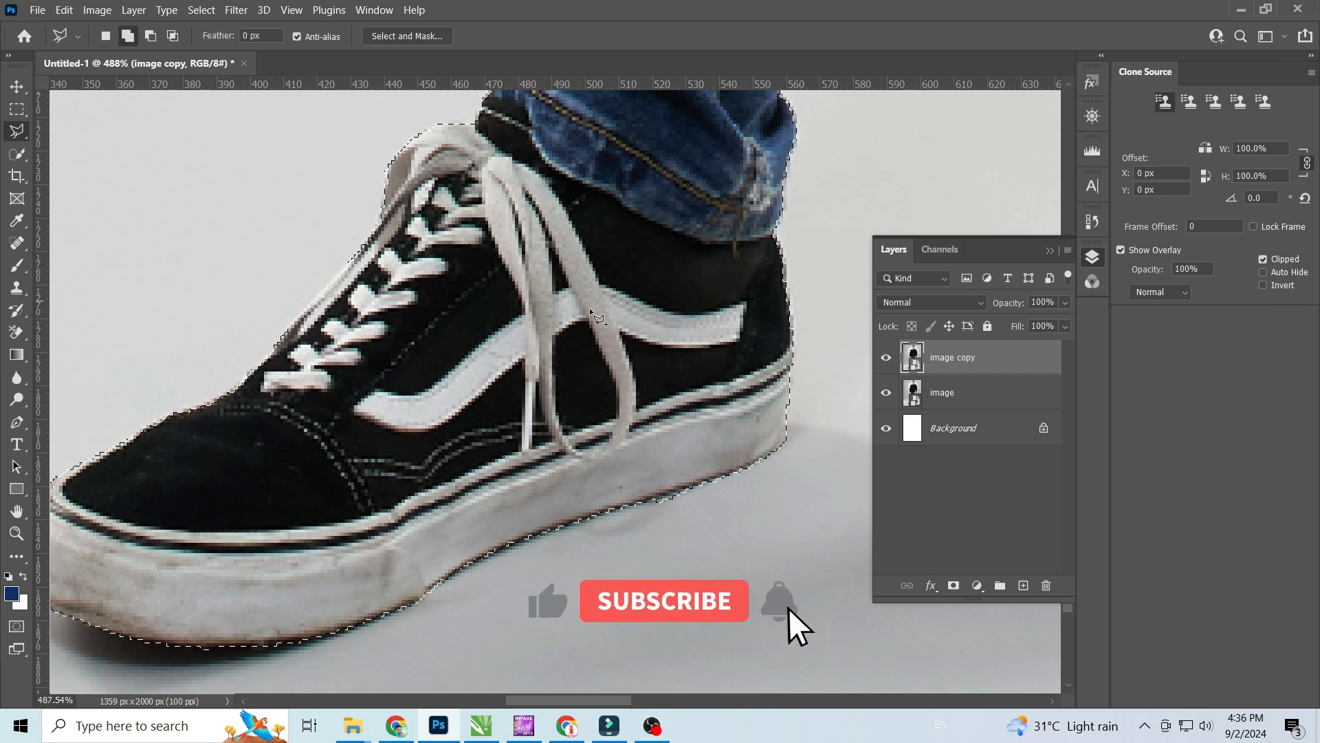
# Step: Add the missing heel-side edge of the right shoe, including its white sole beside the hanging lace, to the selection
pyautogui.moveTo(623, 311); pyautogui.dragTo(106, 308)
pyautogui.moveTo(831, 313); pyautogui.dragTo(247, 334)
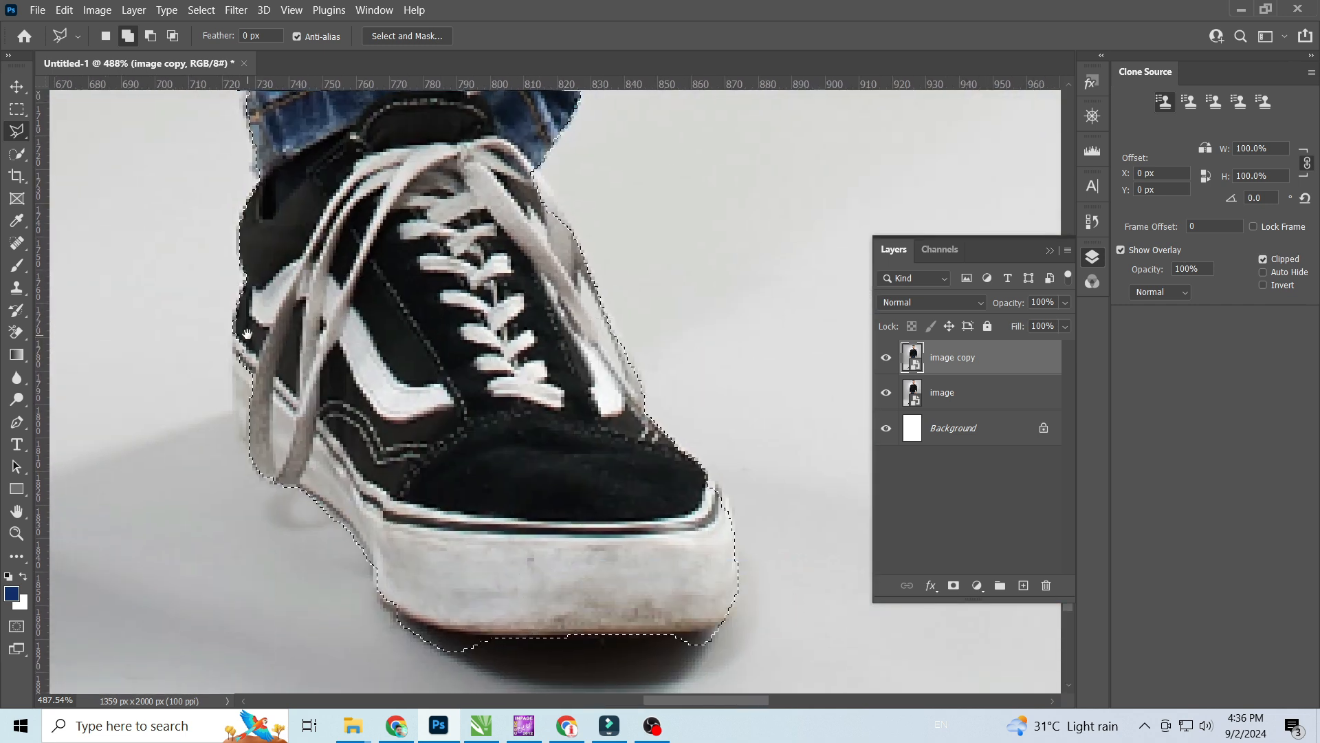
pyautogui.click(235, 318)
pyautogui.click(237, 423)
pyautogui.click(264, 453)
pyautogui.click(301, 462)
pyautogui.doubleClick(382, 426)
# Step: Trim the floor beside the right shoe's inner sole edge from the selection and add the sole's missing lower corner
pyautogui.press('alt')
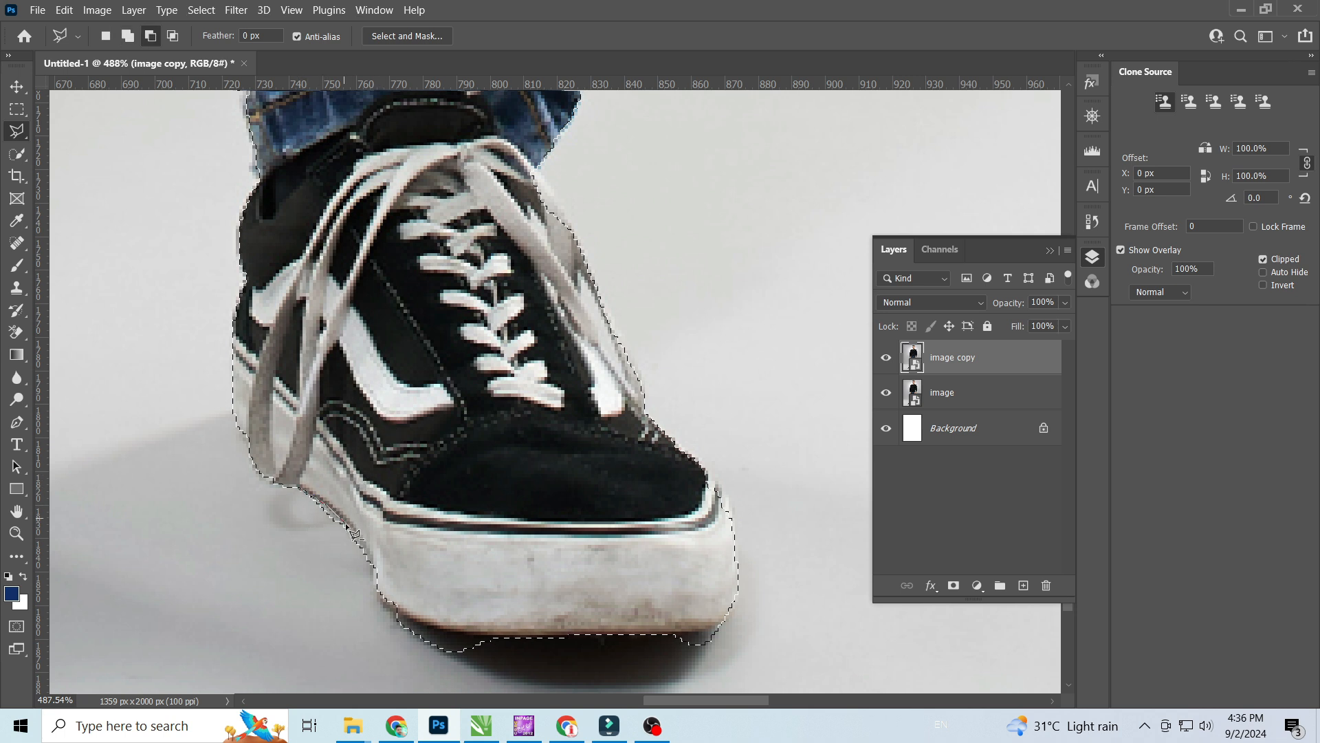
pyautogui.click(358, 541)
pyautogui.click(368, 560)
pyautogui.click(377, 578)
pyautogui.click(237, 557)
pyautogui.click(298, 489)
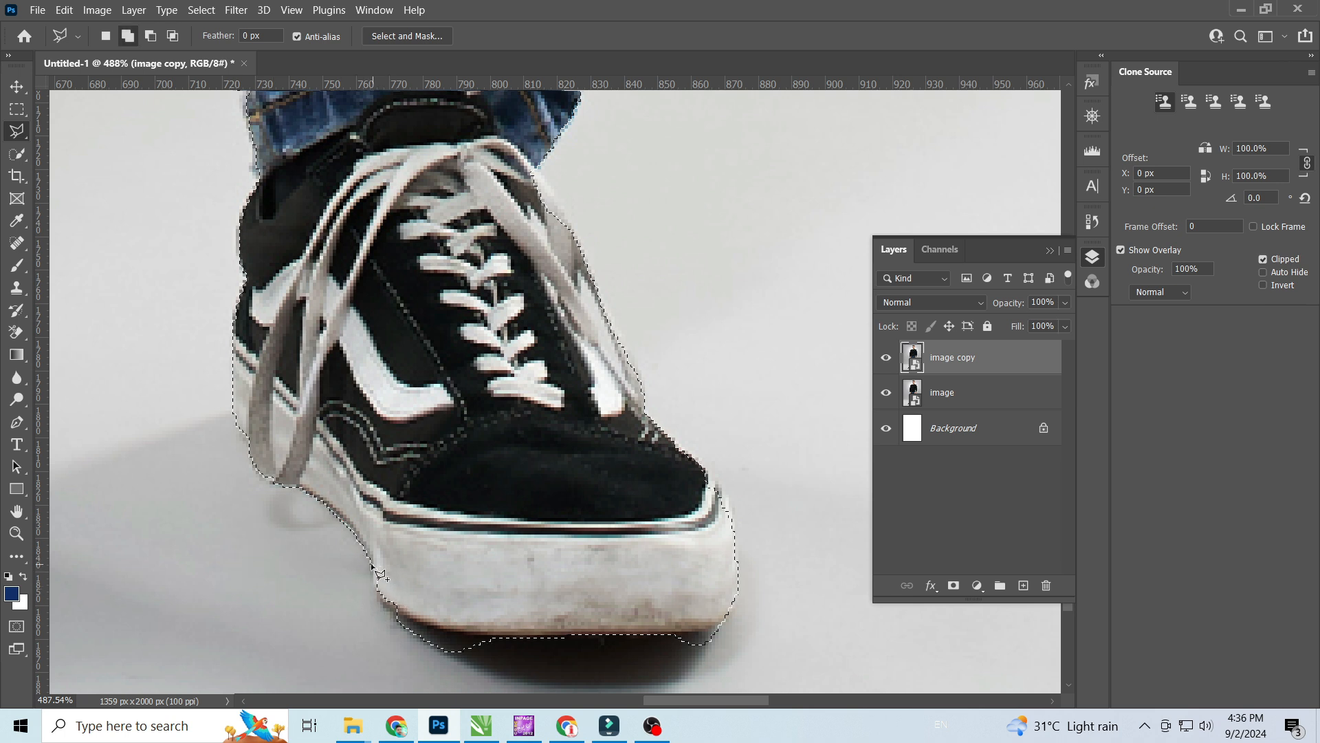
pyautogui.click(381, 594)
pyautogui.doubleClick(416, 534)
# Step: Subtract the dark floor shadow beneath the right shoe's front sole from the selection
pyautogui.press('alt')
pyautogui.click(416, 623)
pyautogui.click(453, 630)
pyautogui.click(516, 634)
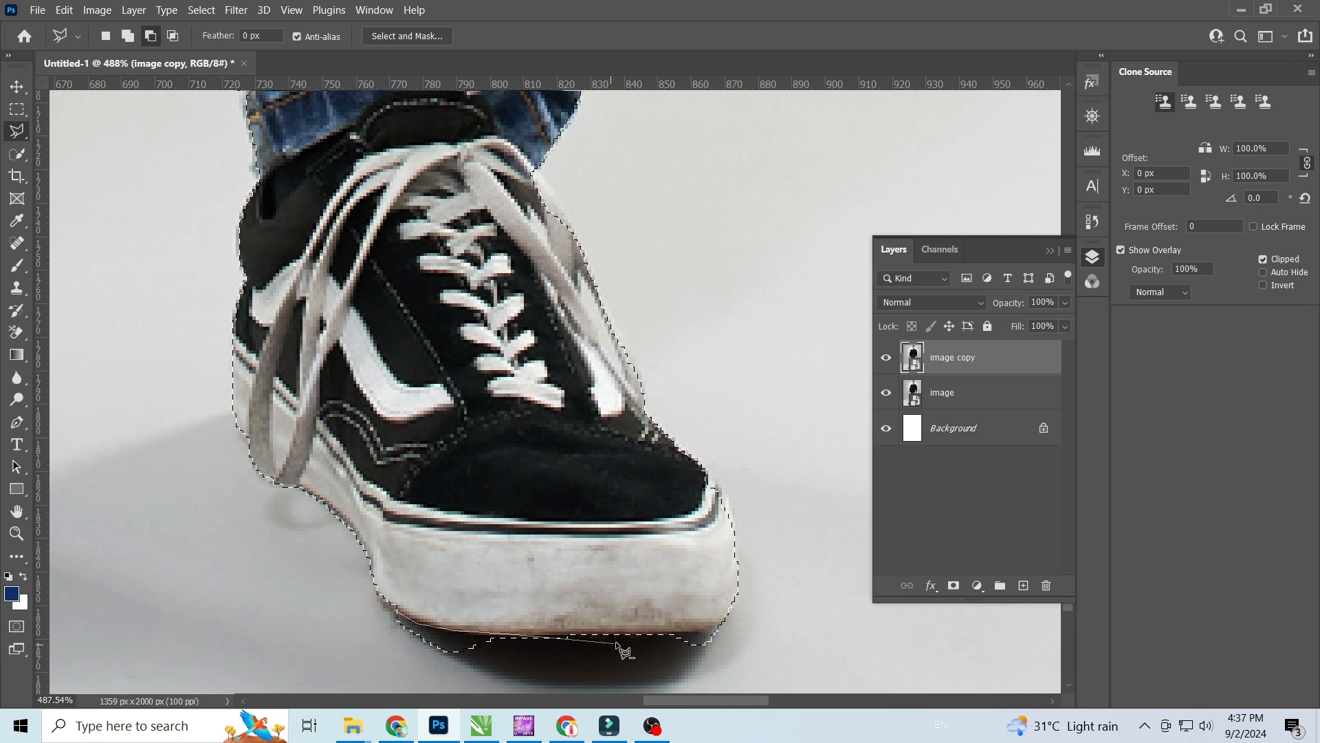
pyautogui.click(706, 639)
pyautogui.click(788, 677)
pyautogui.click(334, 619)
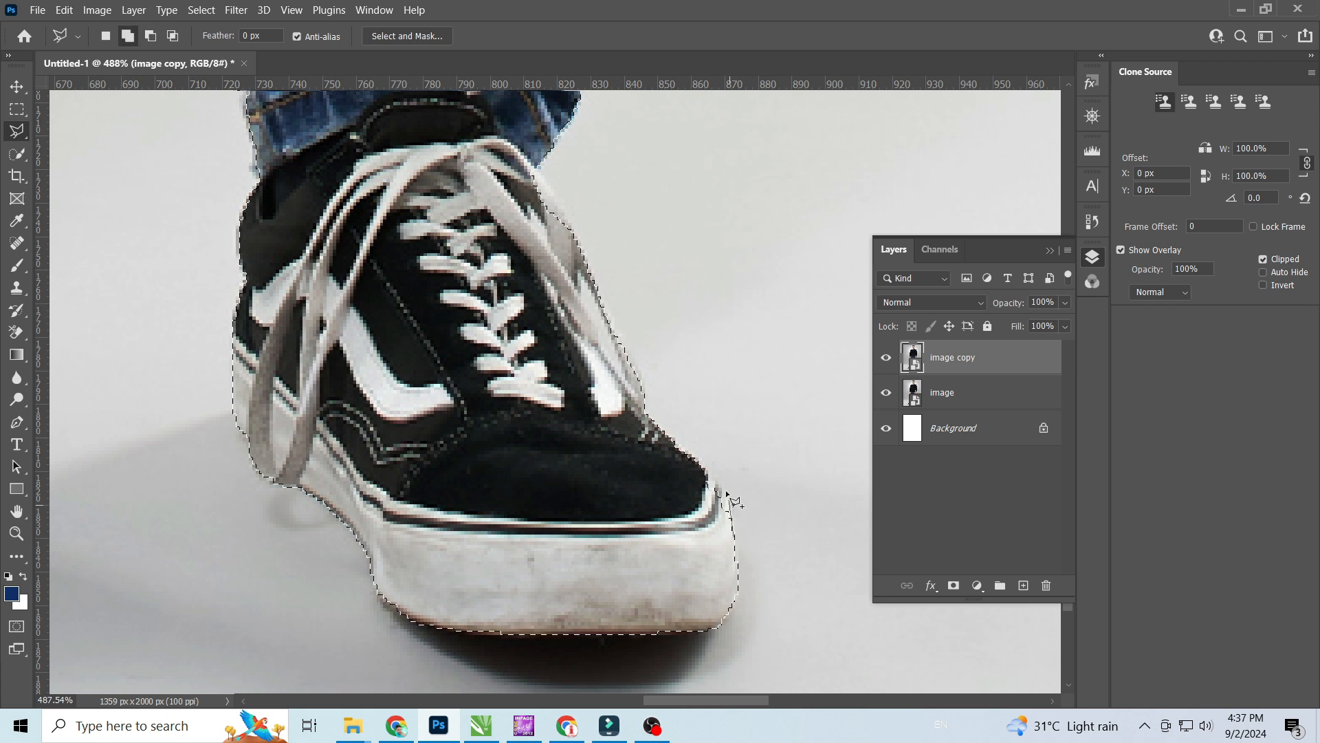
# Step: Add the right shoe's missing outer toe edge to the selection
pyautogui.click(709, 471)
pyautogui.click(636, 423)
pyautogui.click(586, 517)
pyautogui.doubleClick(637, 562)
# Step: Add the outer lace-side edge of the right shoe, from the lace knot down to the toe cap, to the selection
pyautogui.click(541, 173)
pyautogui.click(575, 227)
pyautogui.doubleClick(647, 396)
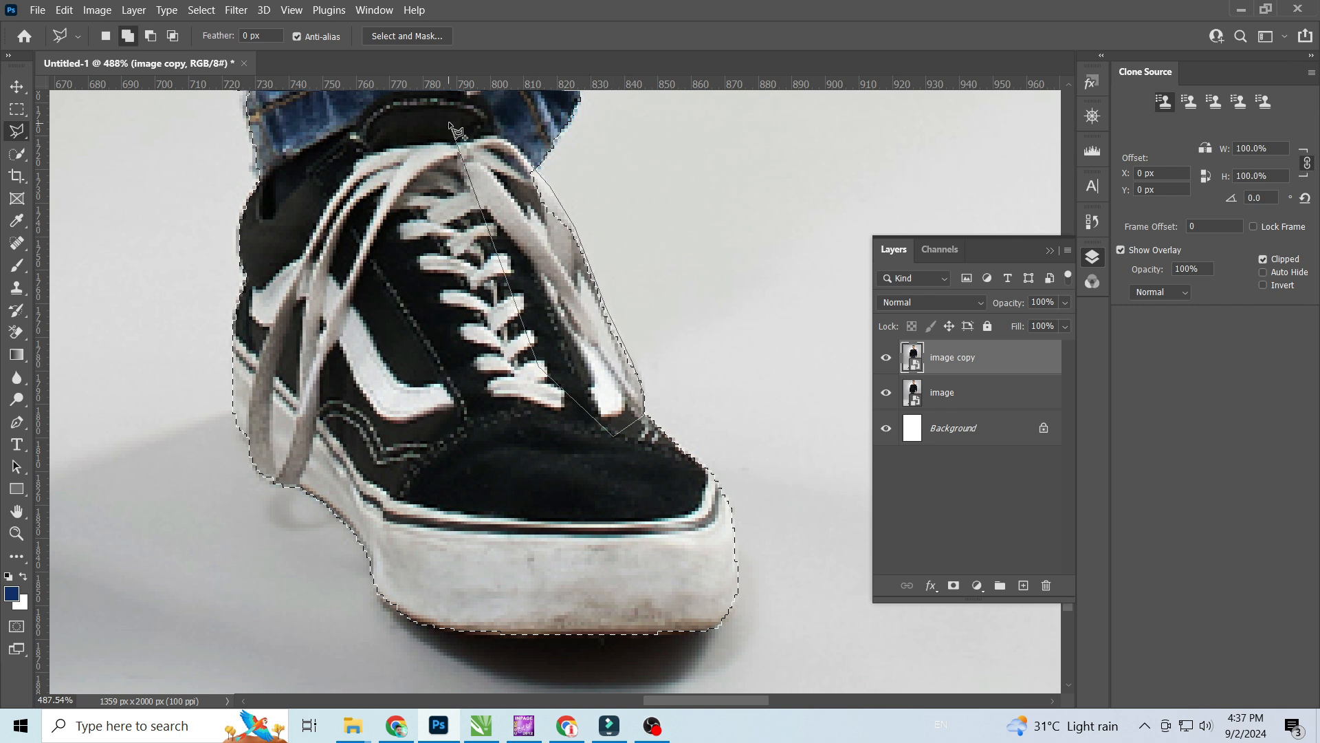
# Step: Subtract the small background gaps between the laces on the right shoe's outer side from the selection
pyautogui.keyDown('alt'); pyautogui.scroll(1, 589, 308); pyautogui.keyUp('alt')
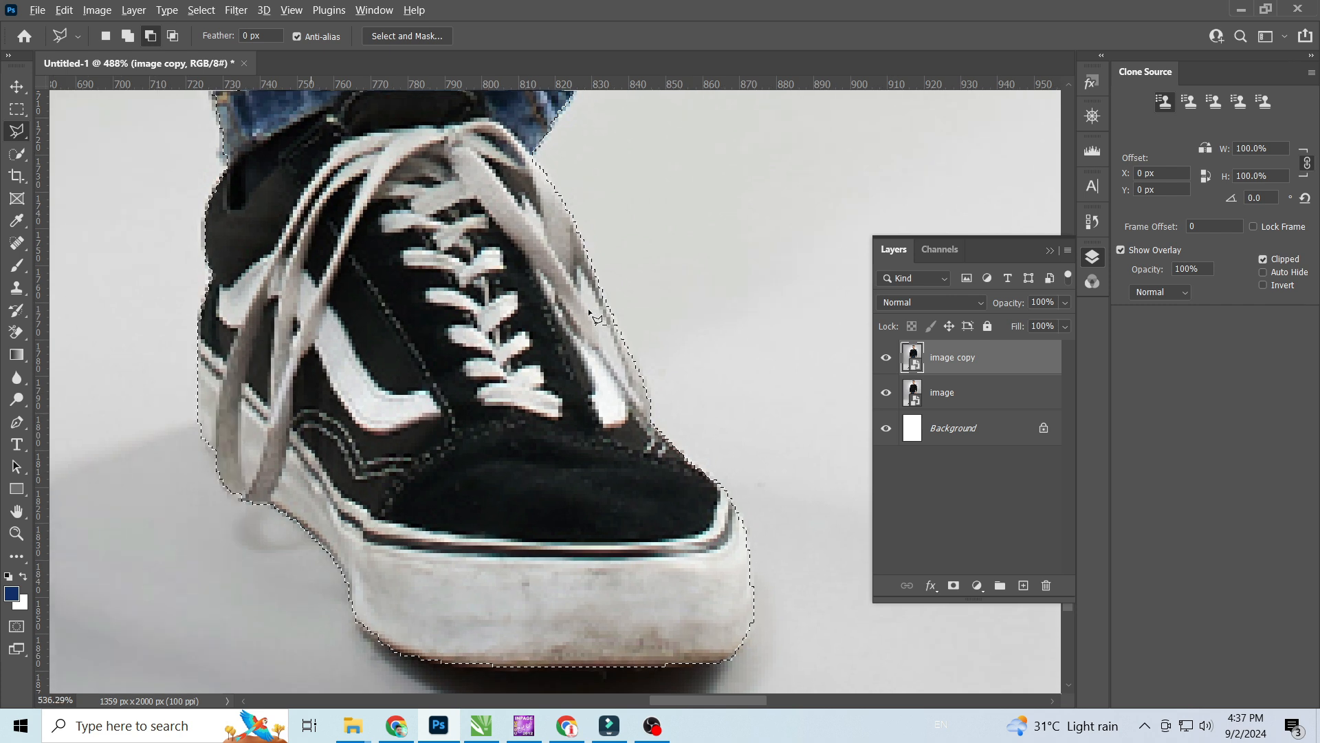
pyautogui.keyDown('alt'); pyautogui.click(580, 272); pyautogui.keyUp('alt')
pyautogui.click(580, 273)
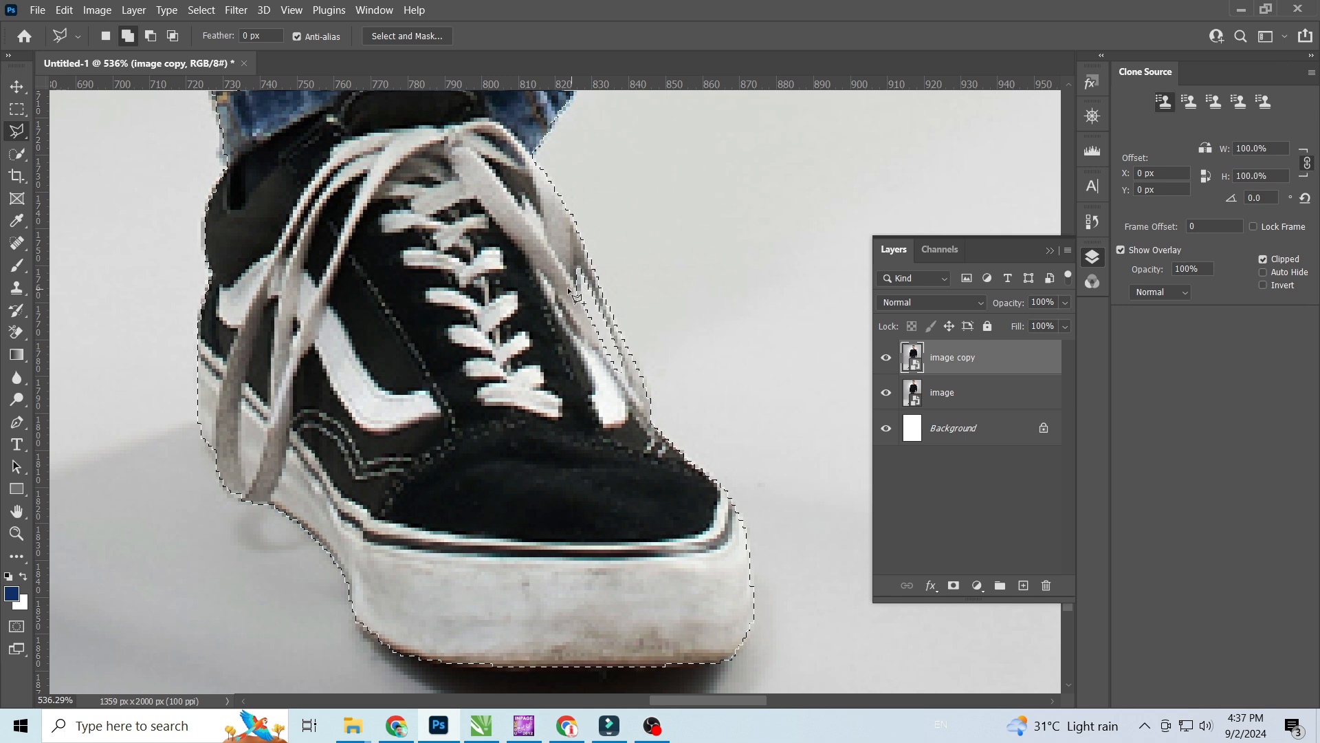
pyautogui.press('alt')
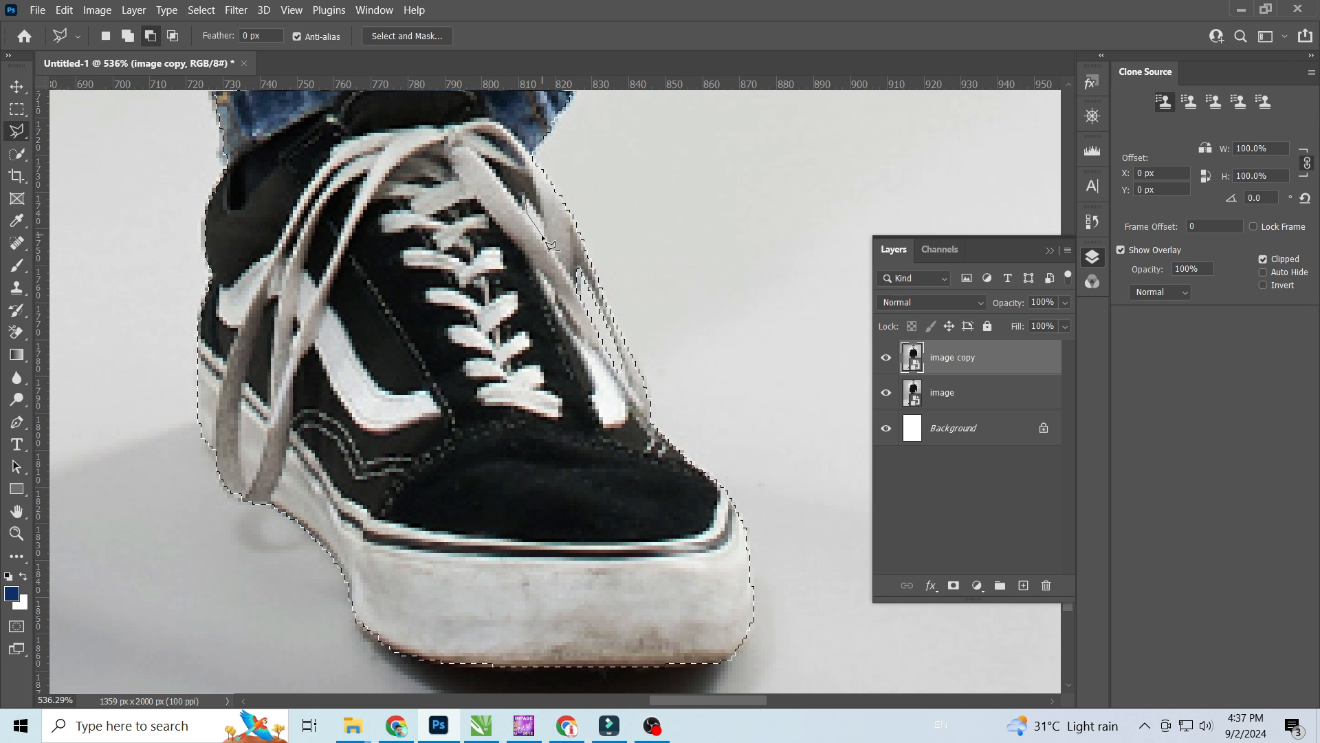
pyautogui.click(527, 198)
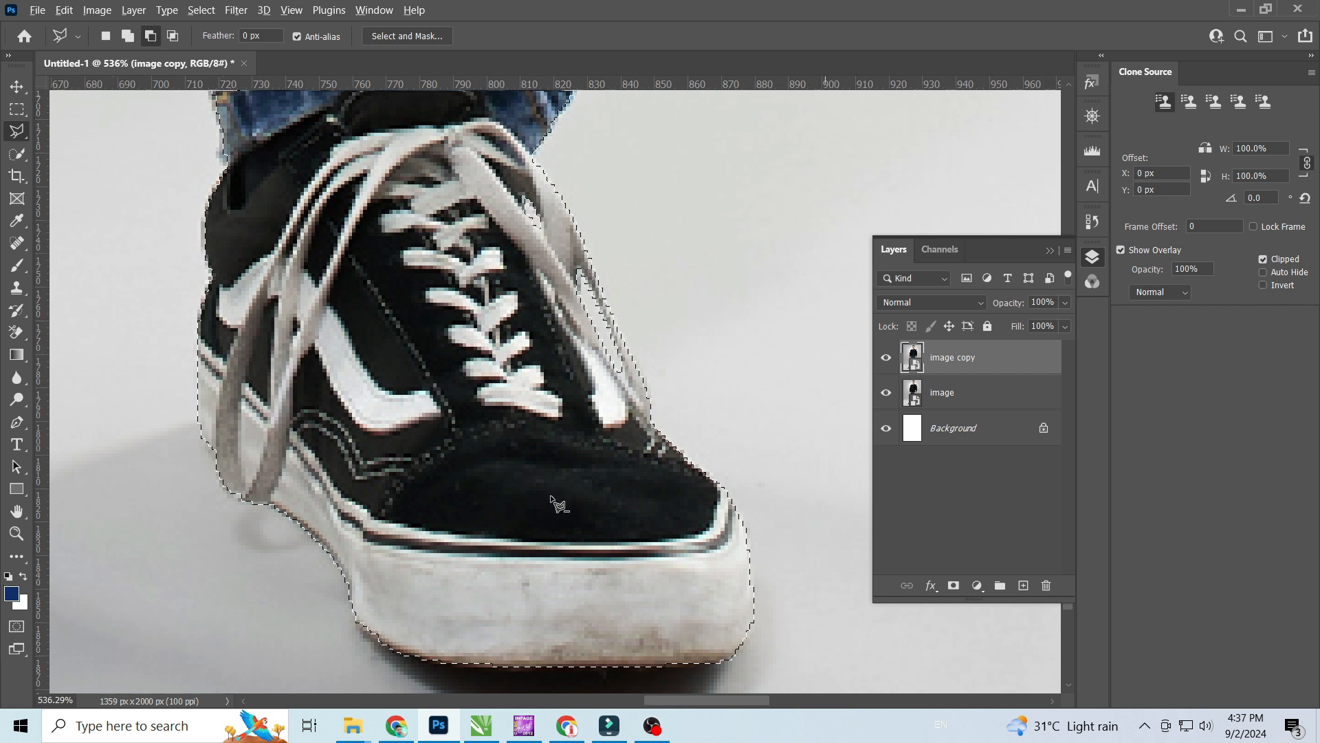
pyautogui.scroll(-2, 550, 497)
pyautogui.scroll(-7, 464, 518)
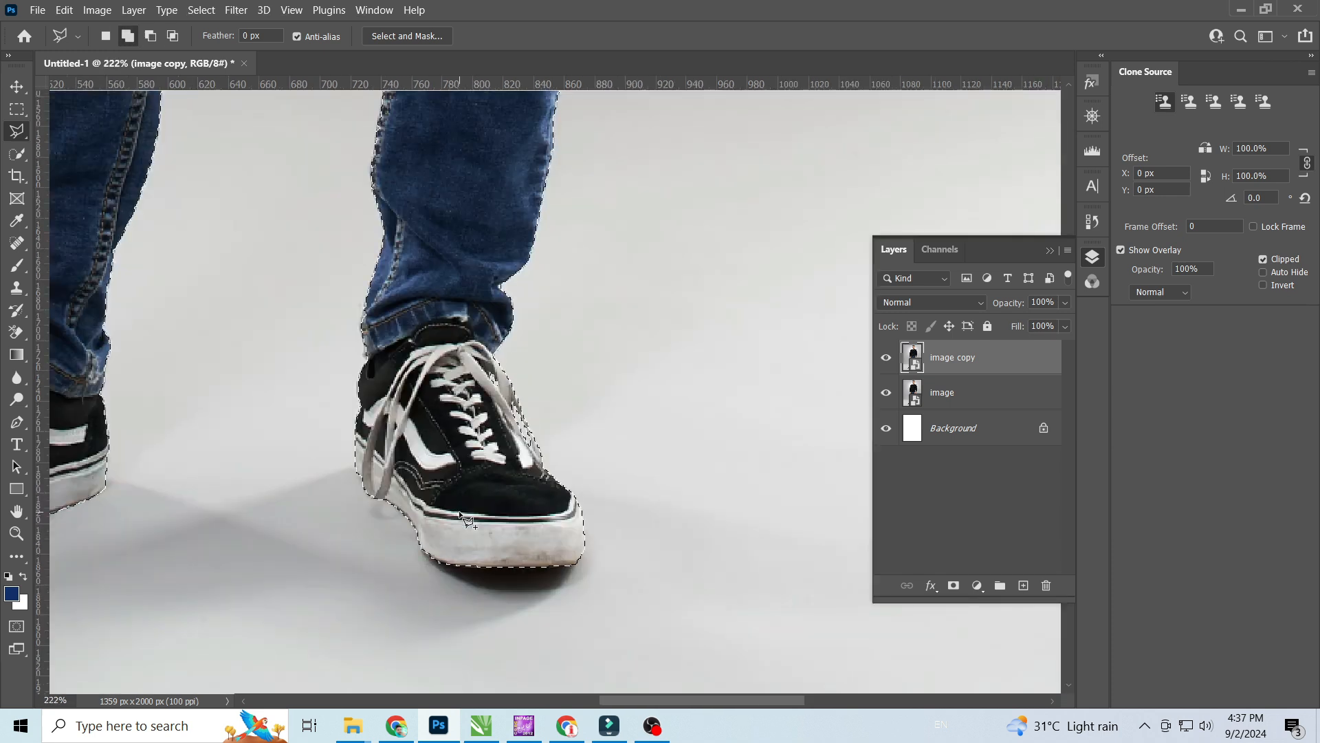
# Step: Fit the whole image in view and add a layer mask to the image copy layer from the selection
pyautogui.press('z')
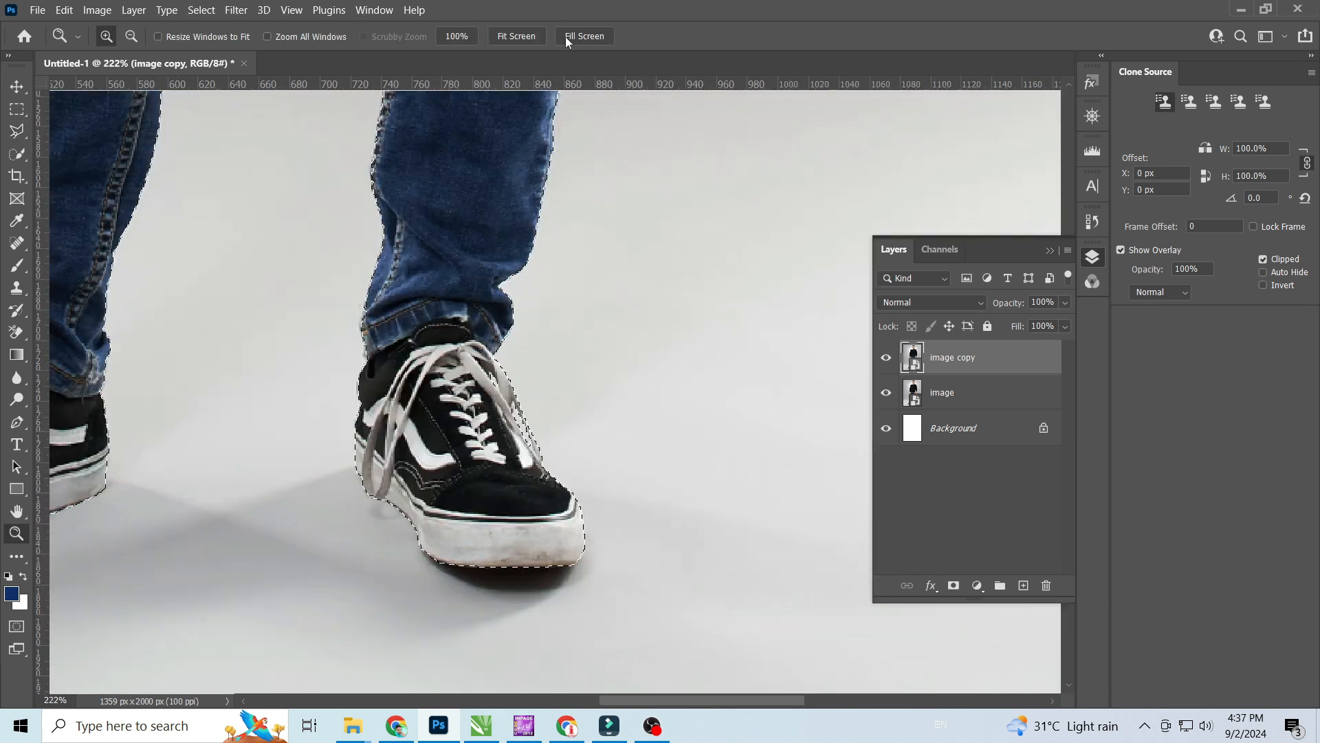
pyautogui.click(532, 31)
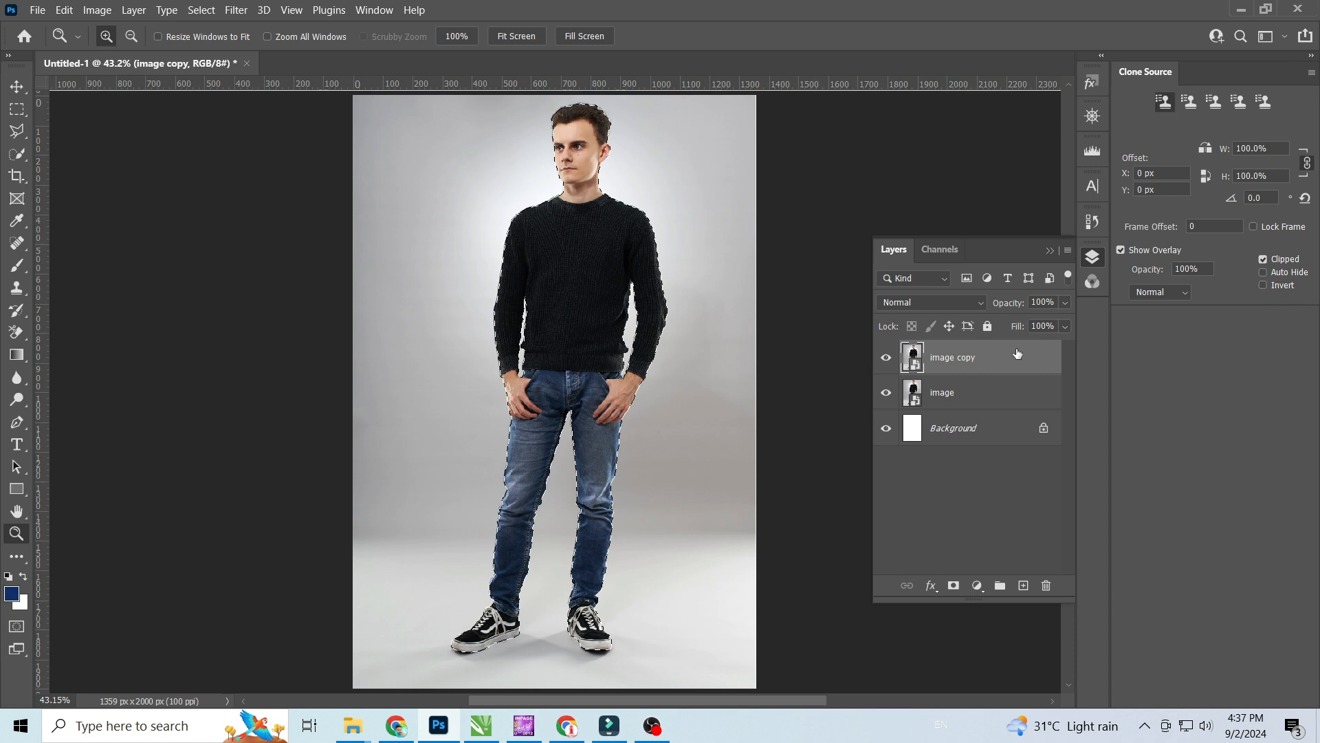
pyautogui.click(16, 86)
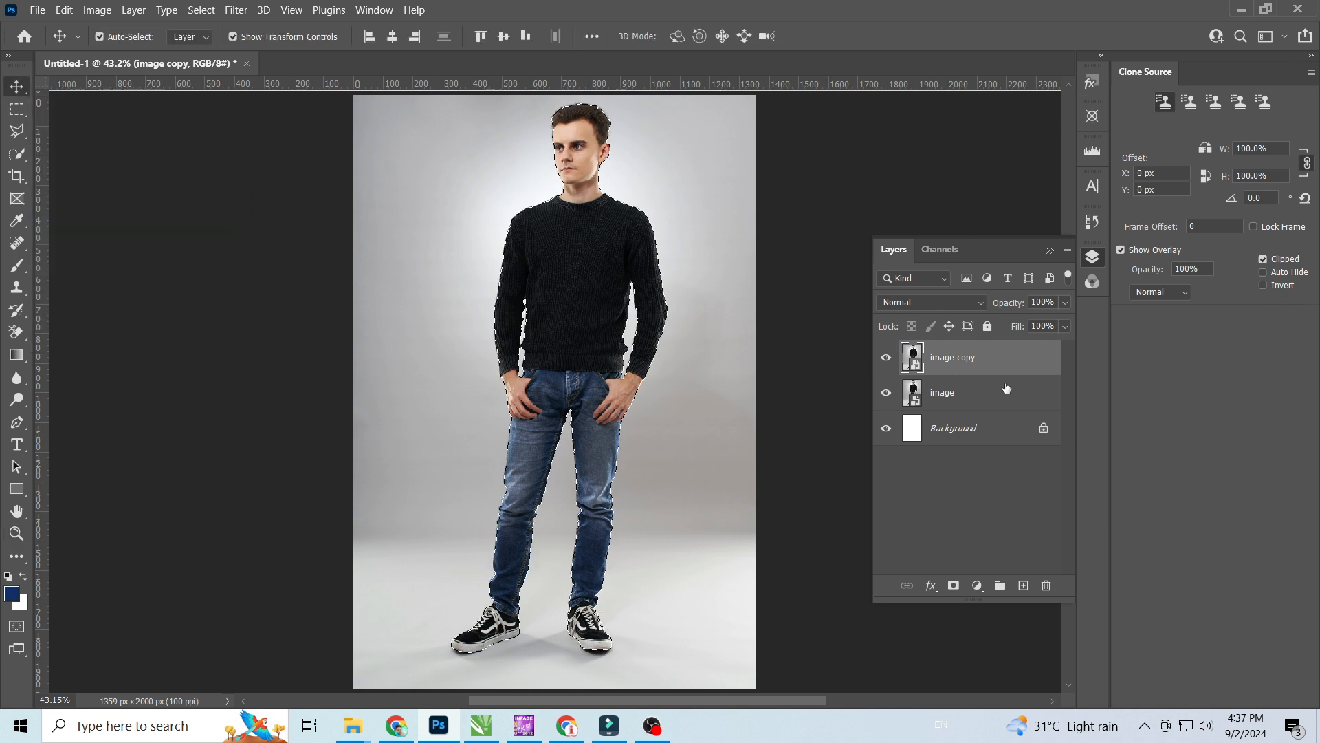
pyautogui.click(955, 586)
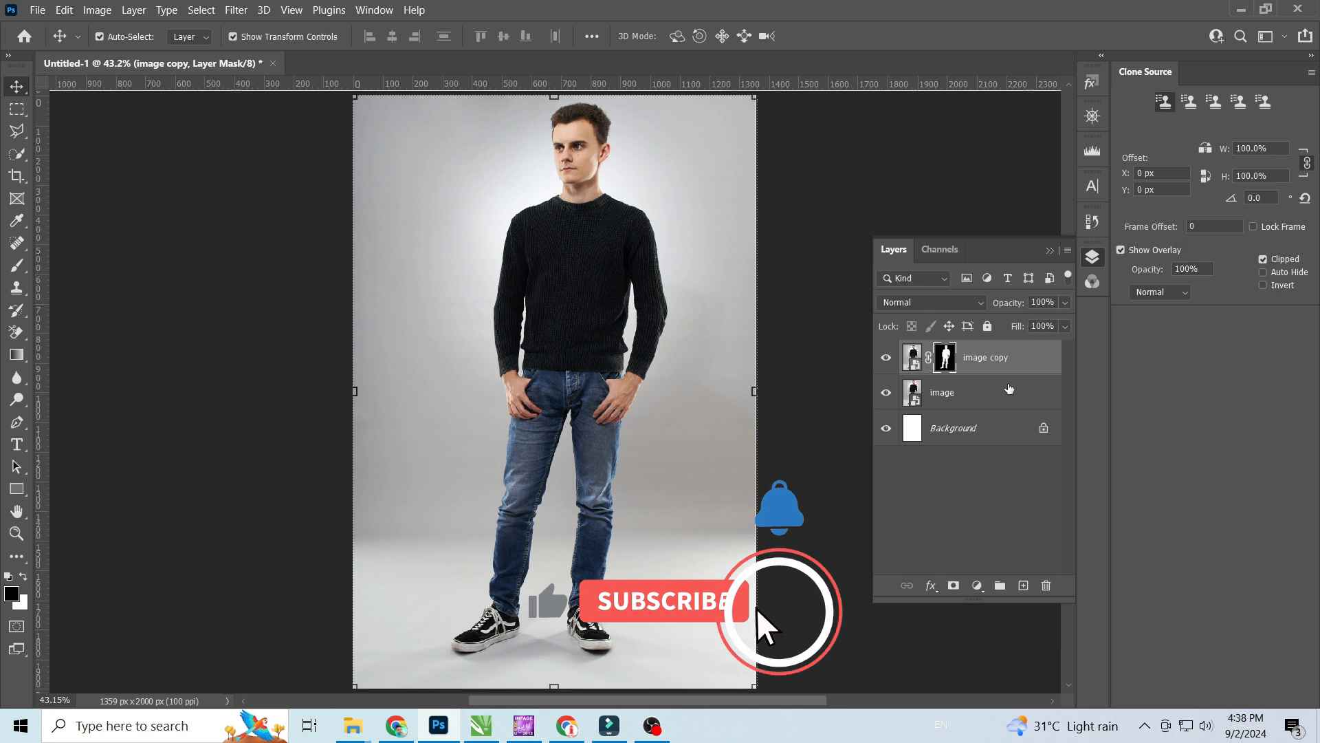
# Step: Place background.png from Downloads as an embedded image directly above the image layer
pyautogui.click(1026, 403)
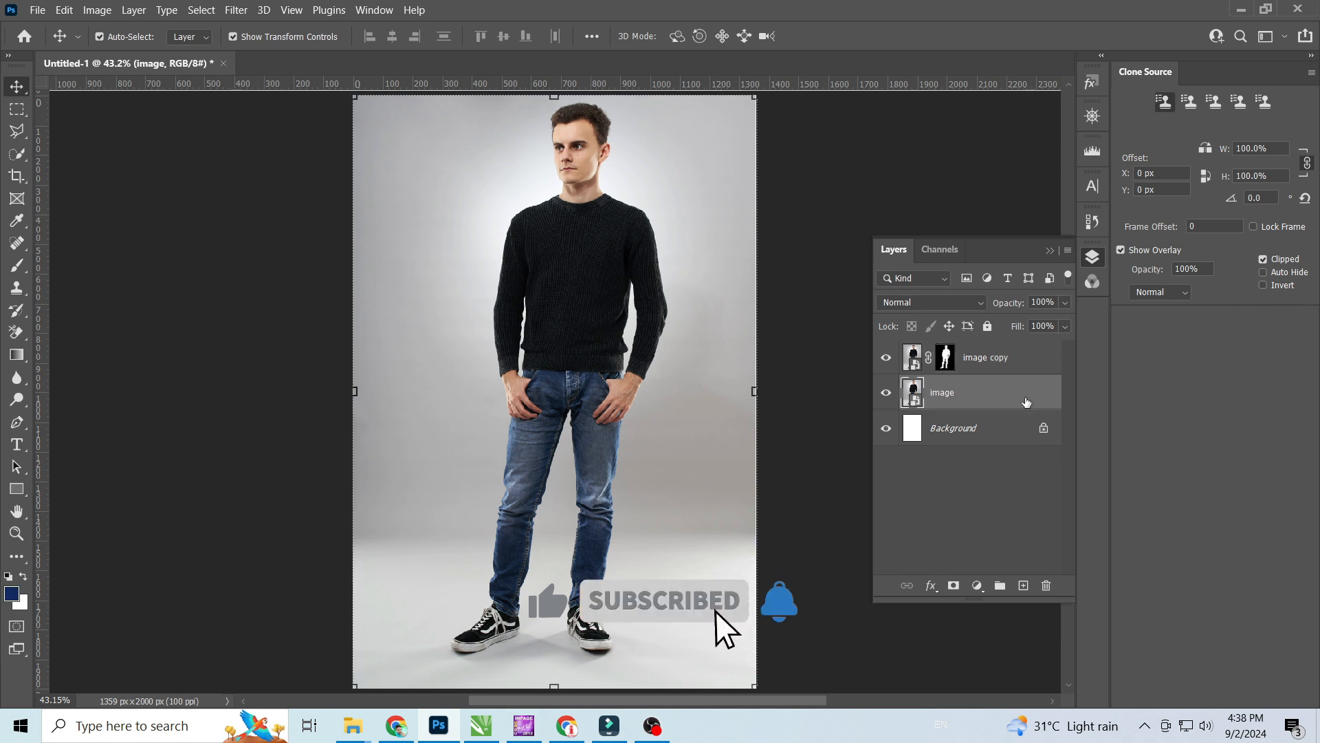
pyautogui.click(38, 10)
pyautogui.click(52, 363)
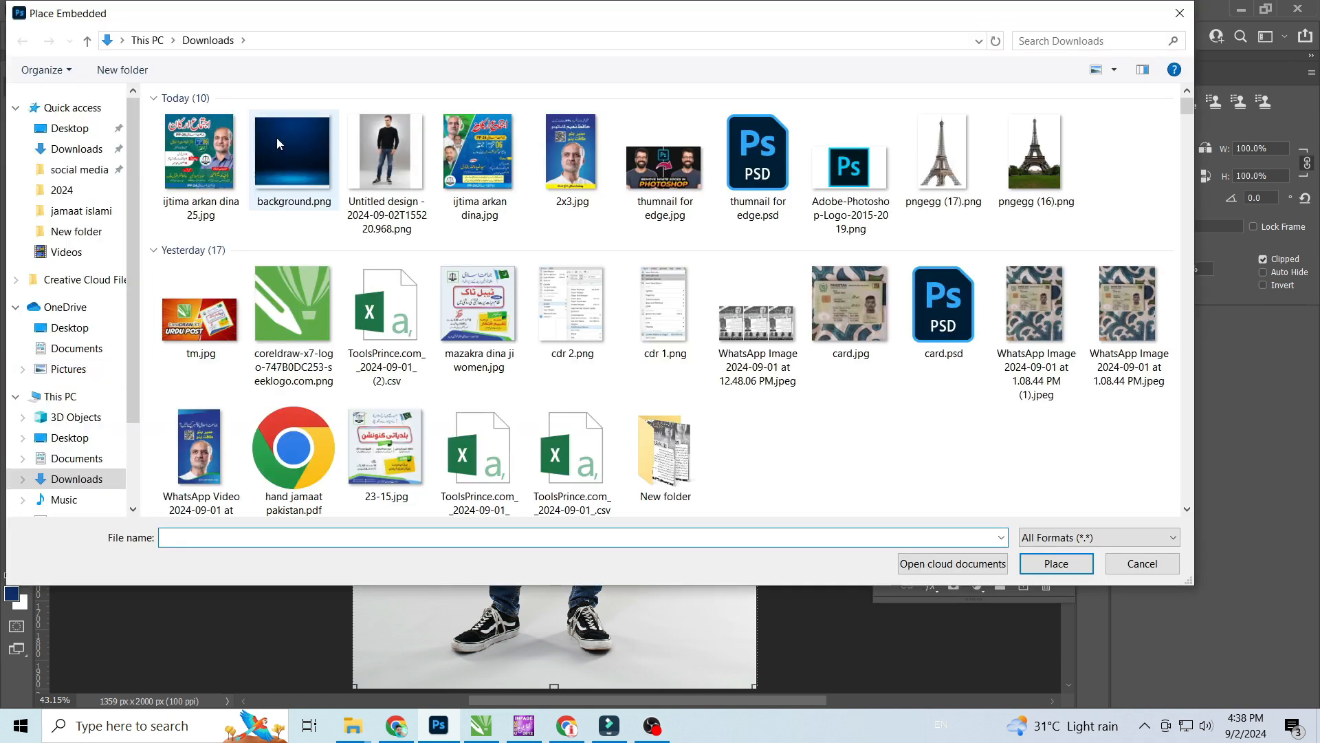
pyautogui.click(276, 138)
pyautogui.click(1048, 570)
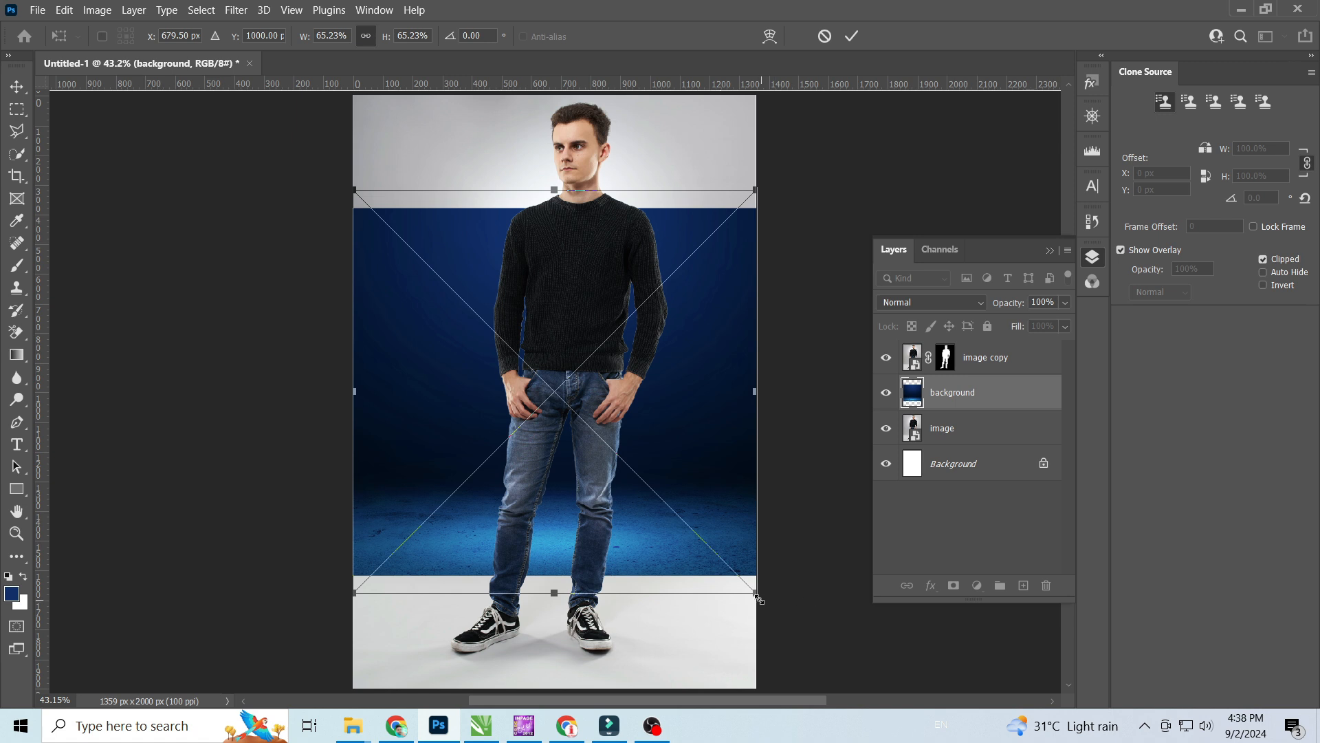
# Step: Scale the placed background proportionally to about 107.69% so it covers the whole canvas, and commit the transform
pyautogui.moveTo(555, 595); pyautogui.dragTo(553, 671)
pyautogui.keyDown('alt'); pyautogui.scroll(-3, 550, 688); pyautogui.keyUp('alt')
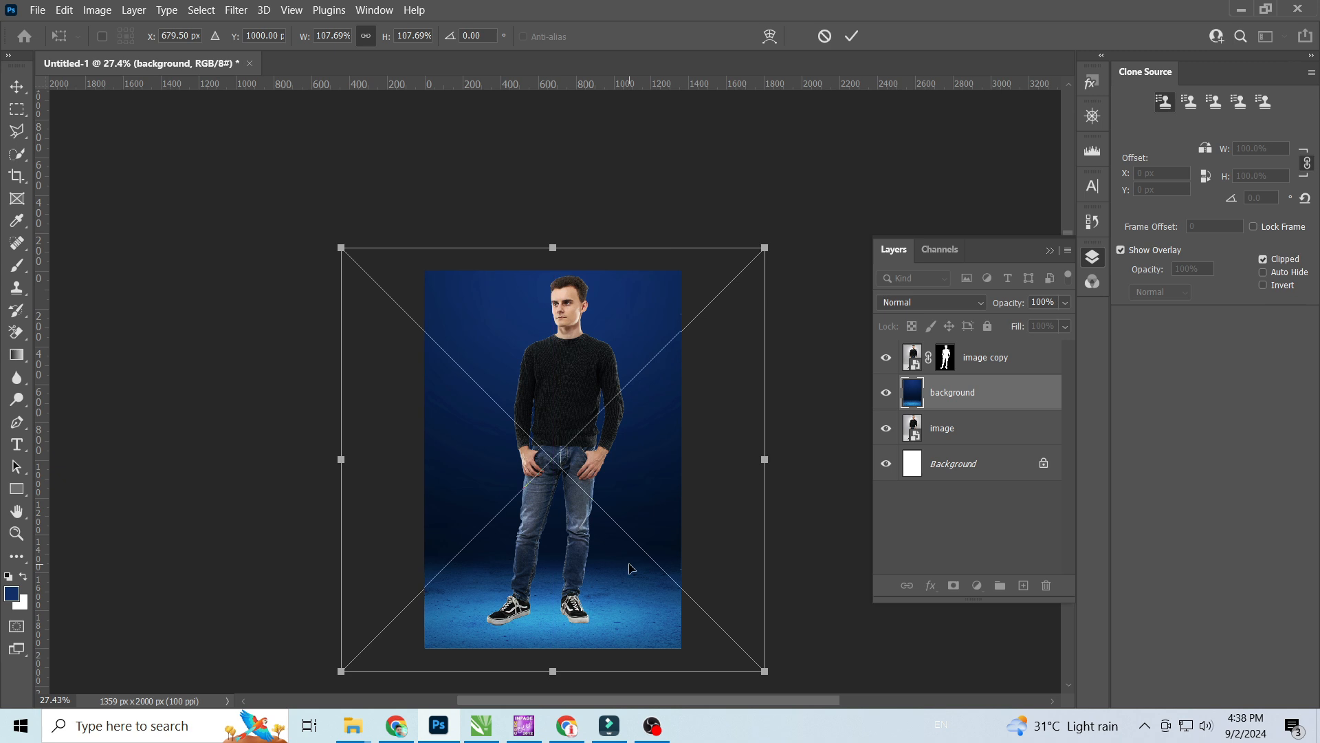
pyautogui.keyDown('alt'); pyautogui.scroll(3, 669, 462); pyautogui.keyUp('alt')
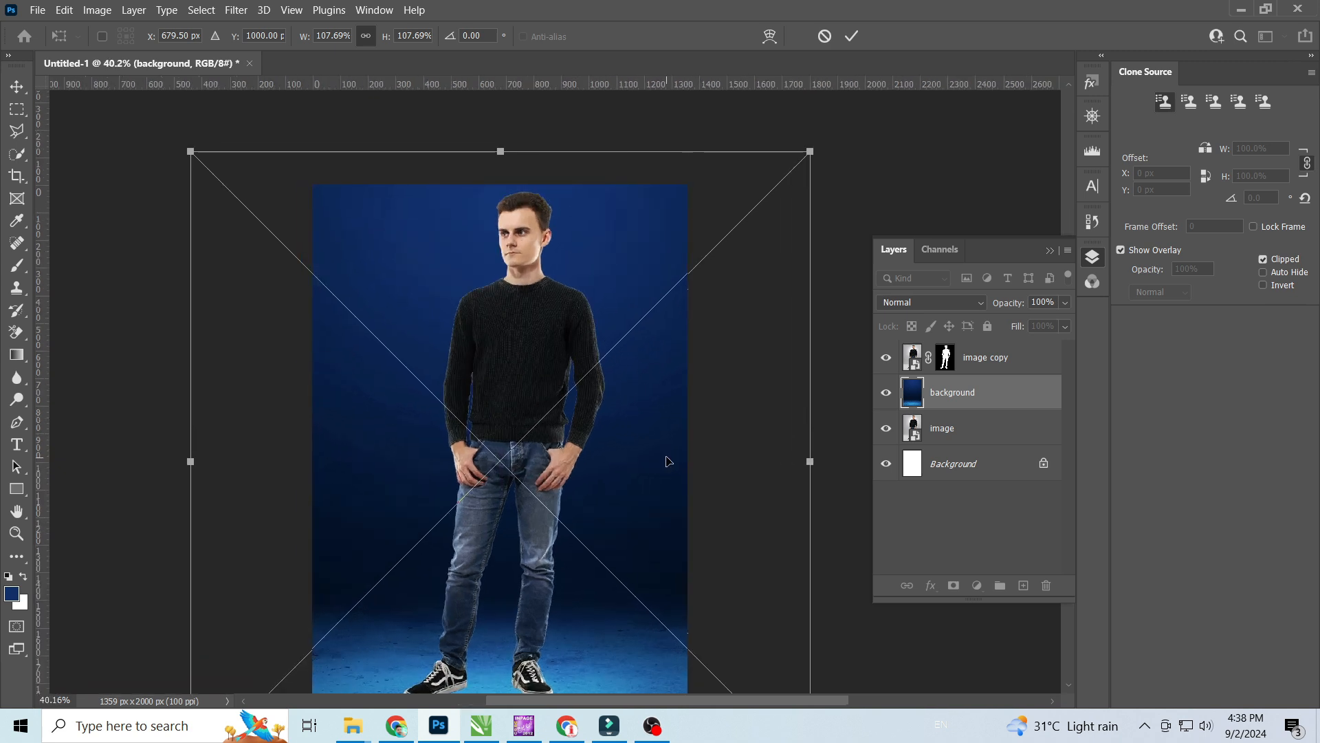
pyautogui.click(850, 36)
pyautogui.keyDown('alt'); pyautogui.scroll(-1, 604, 107); pyautogui.keyUp('alt')
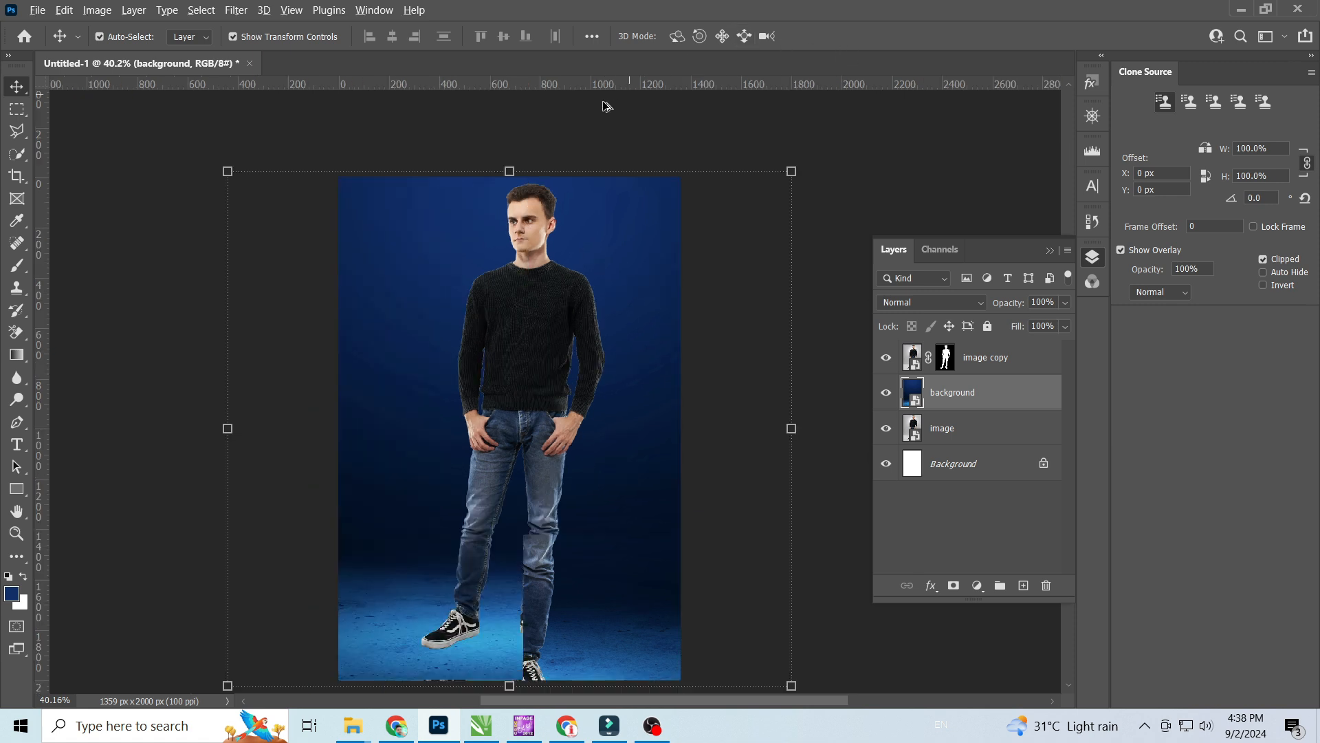
# Step: Set the blend mode of the placed background layer to Multiply
pyautogui.keyDown('alt'); pyautogui.scroll(1, 529, 500); pyautogui.keyUp('alt')
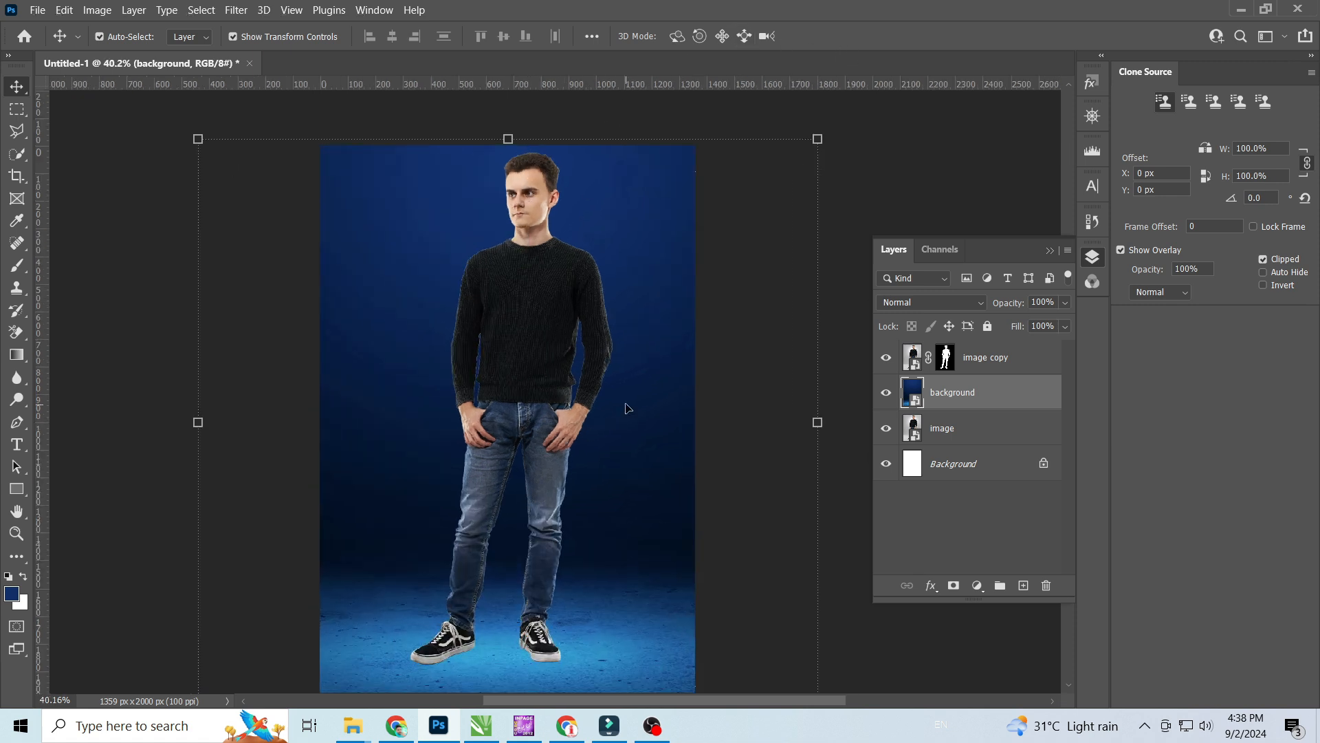
pyautogui.click(949, 302)
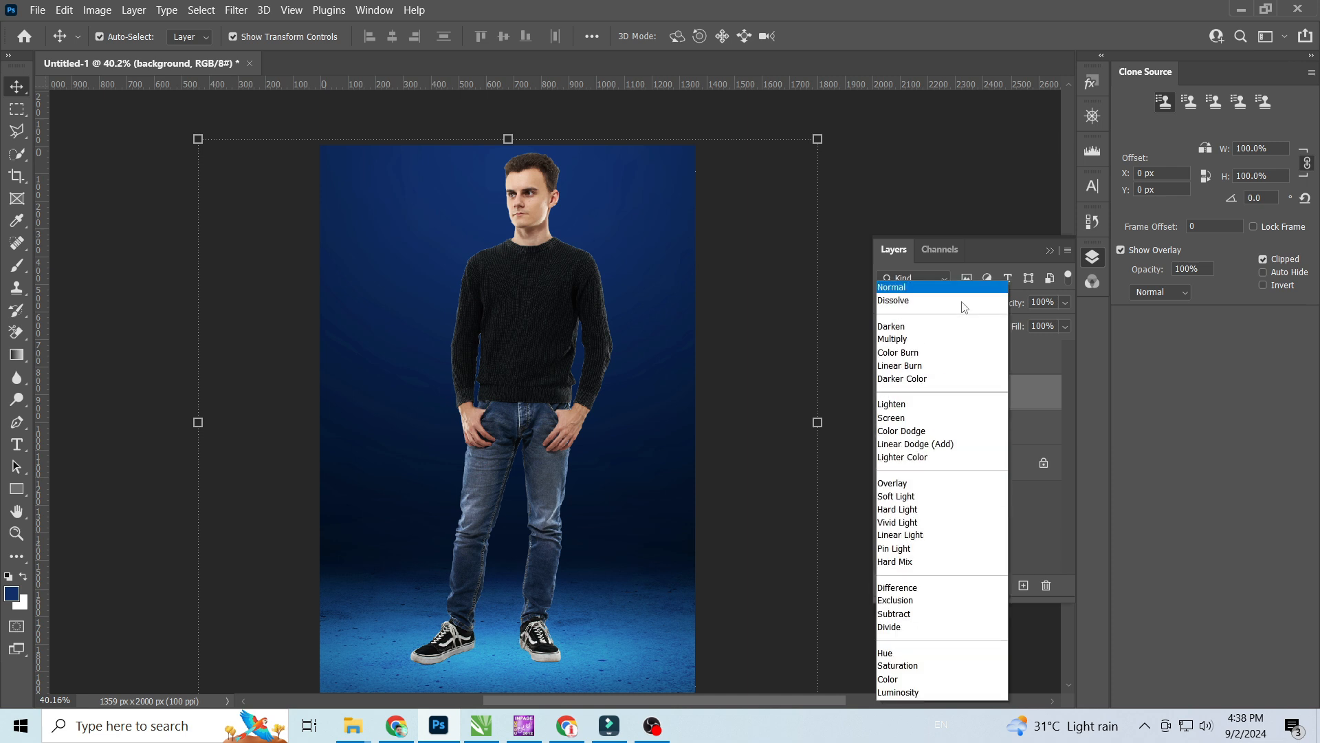
pyautogui.click(931, 340)
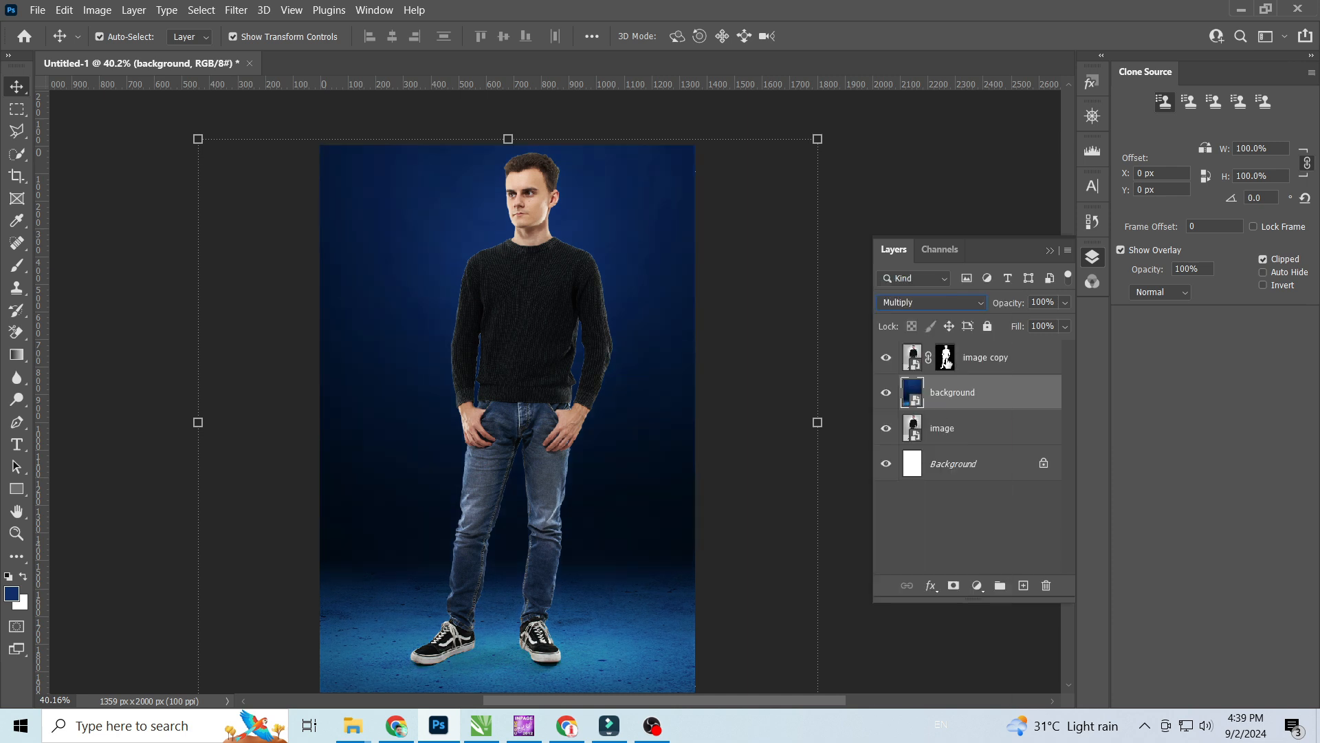
# Step: Rasterize the image copy layer
pyautogui.click(946, 357)
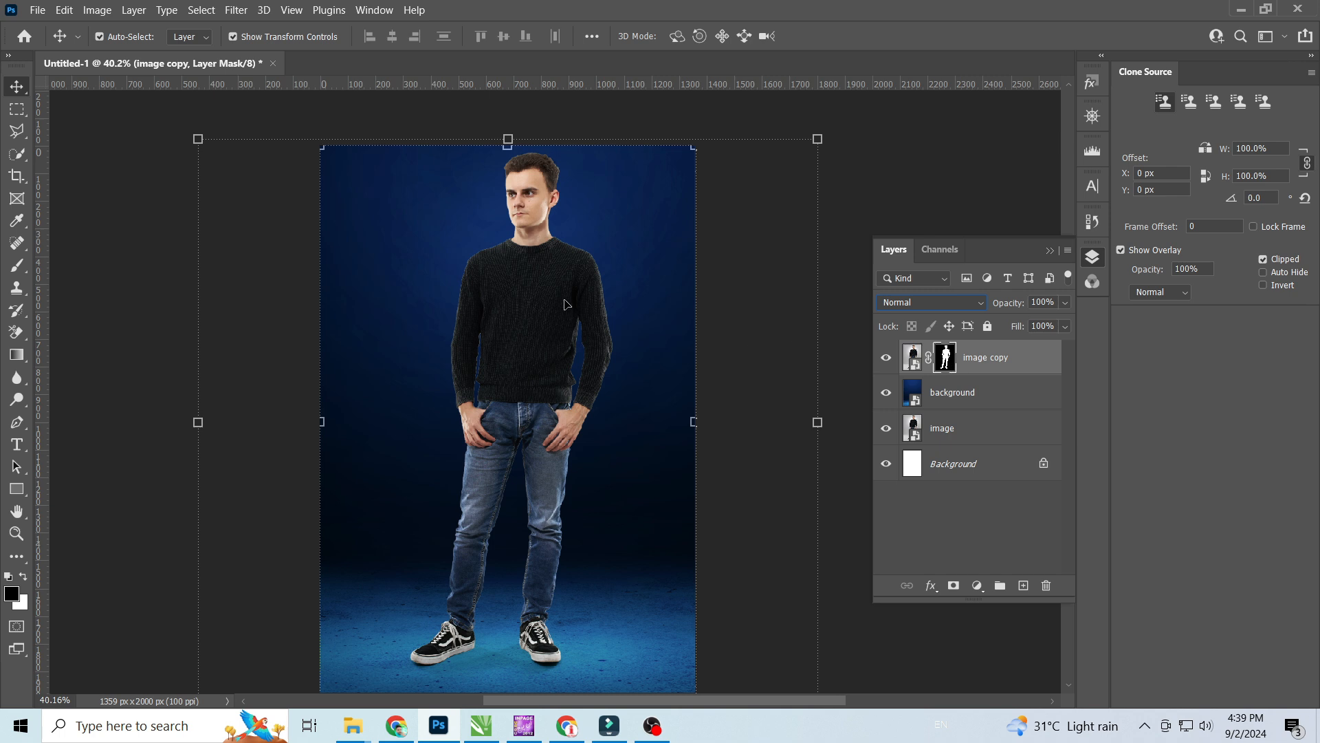
pyautogui.click(1006, 359)
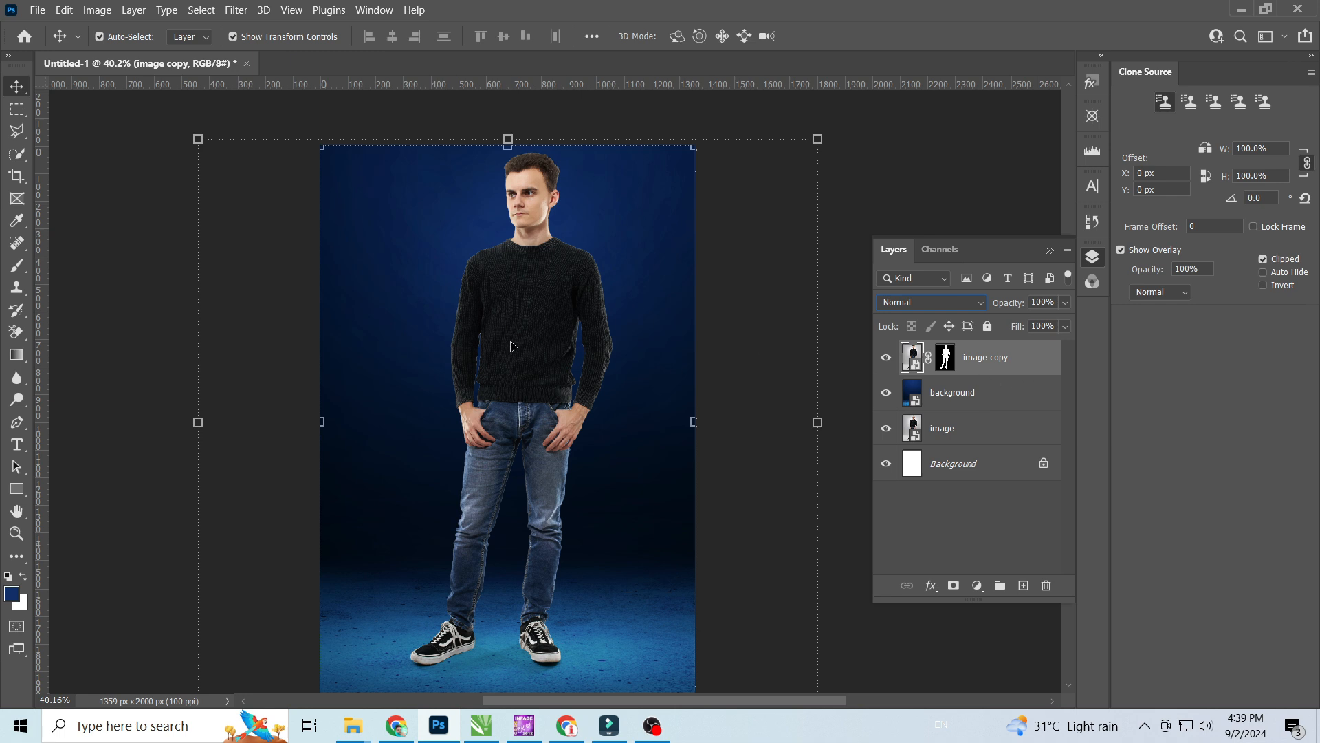
pyautogui.click(942, 391)
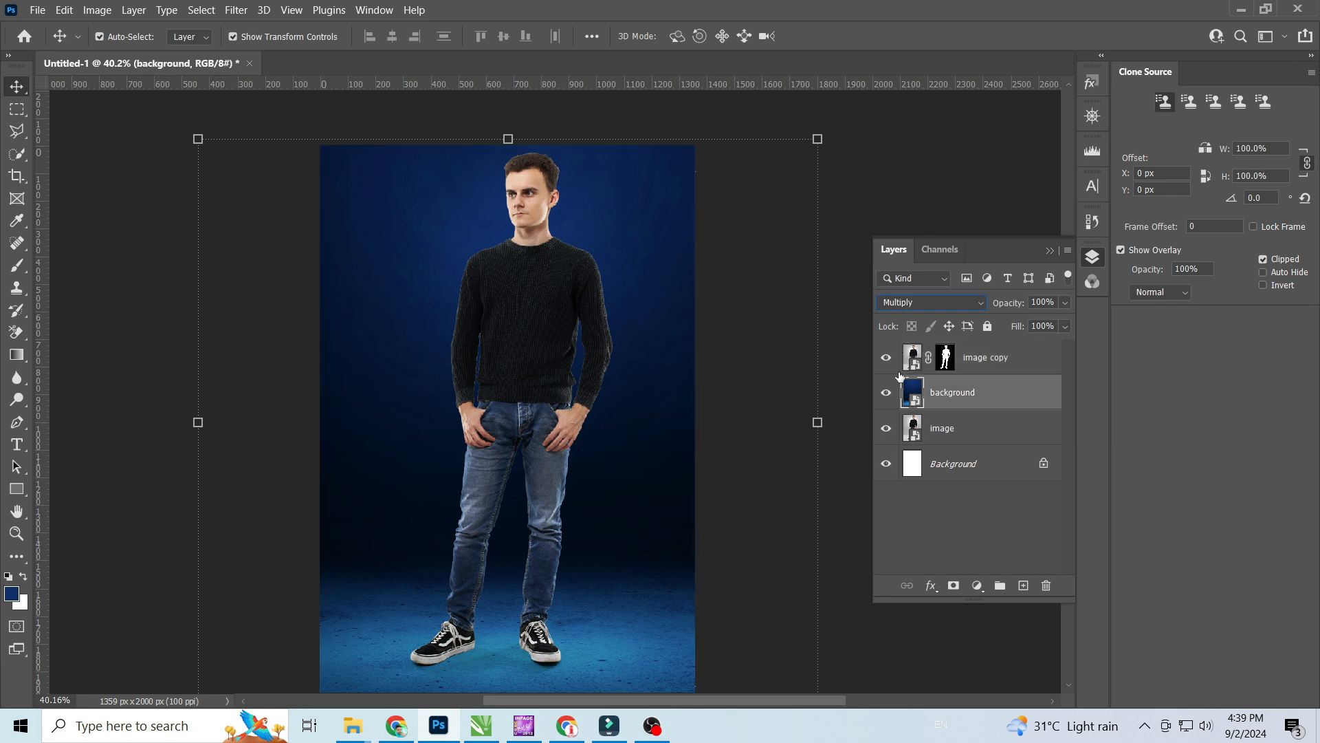
pyautogui.click(483, 321)
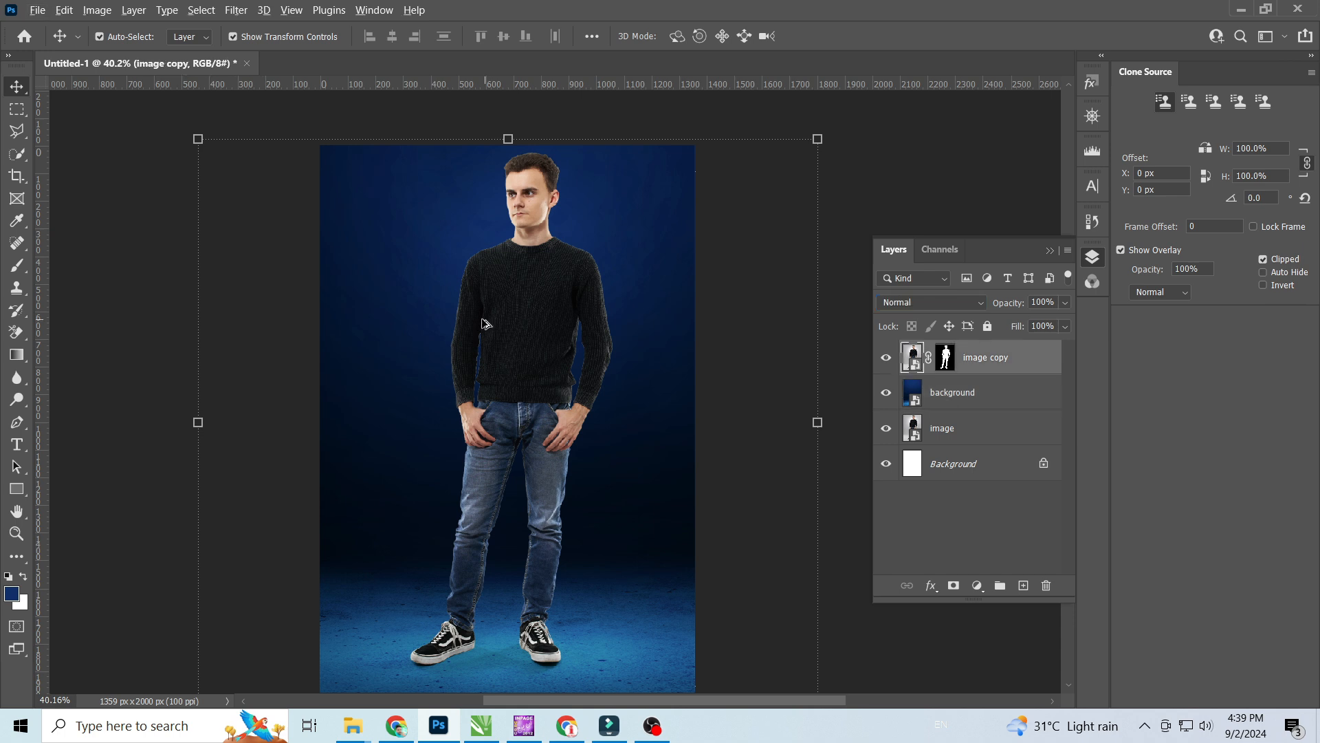
pyautogui.scroll(-2, 448, 318)
pyautogui.press('z')
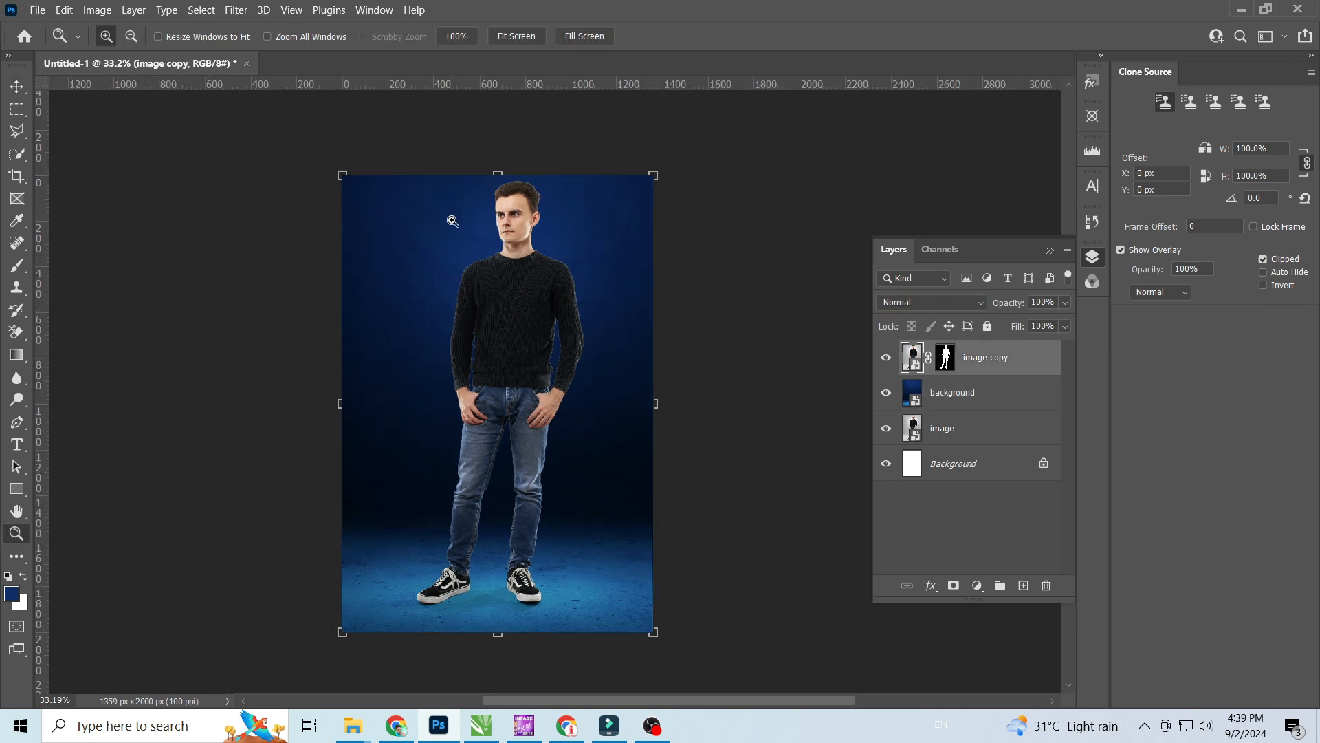
pyautogui.moveTo(407, 183); pyautogui.dragTo(643, 450)
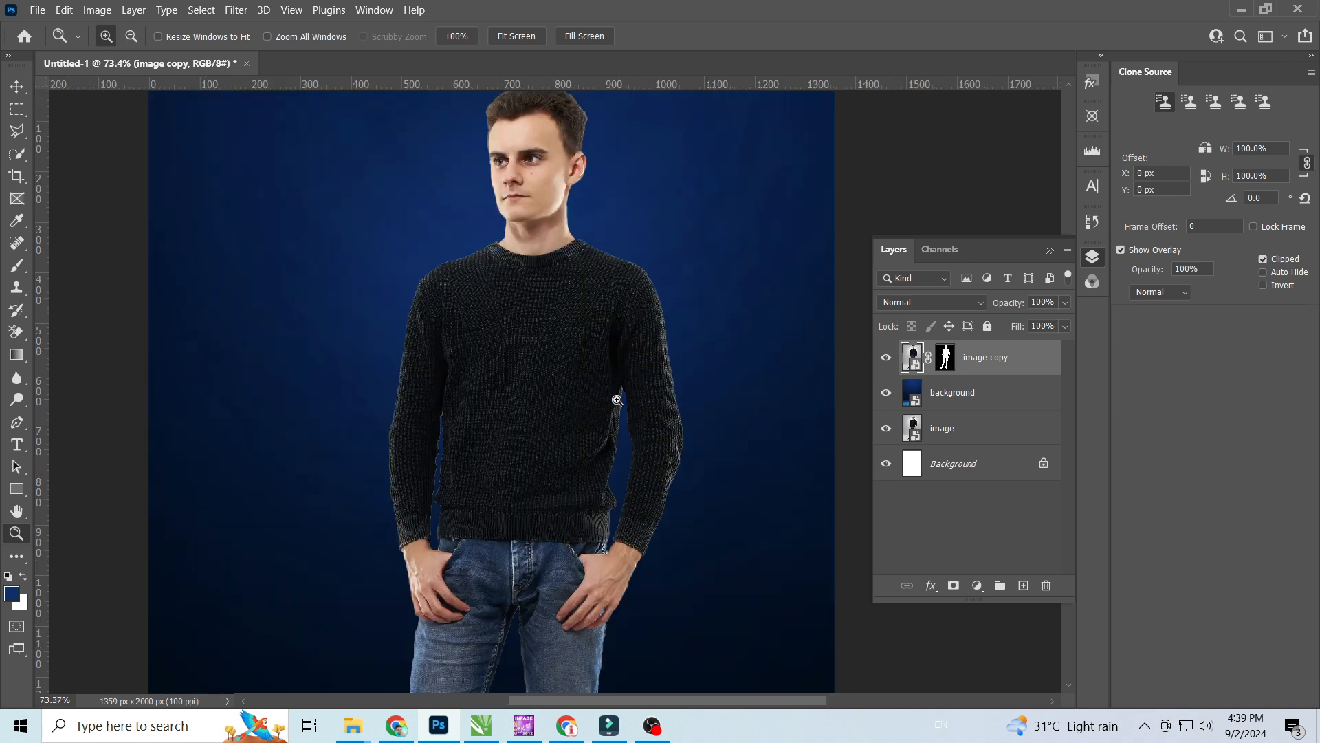
pyautogui.scroll(2, 742, 394)
pyautogui.click(944, 358)
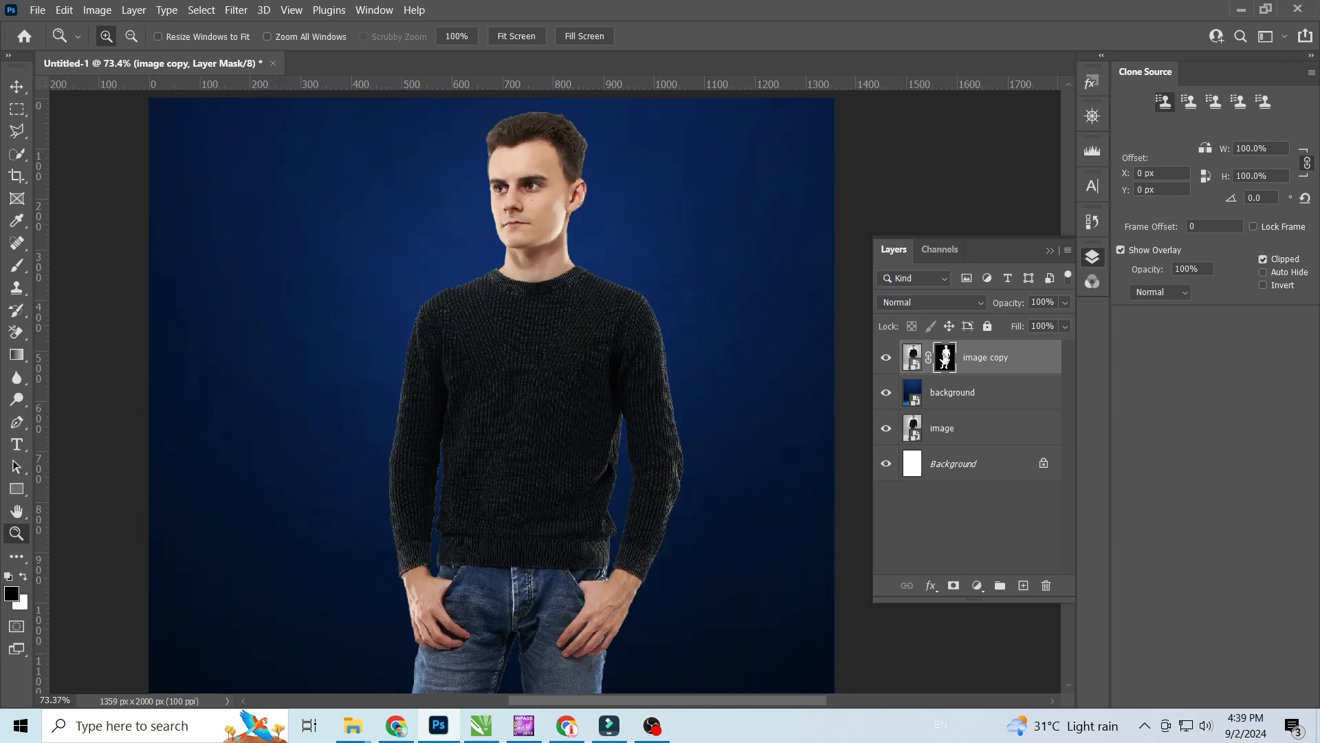
pyautogui.rightClick(1017, 357)
pyautogui.click(1059, 318)
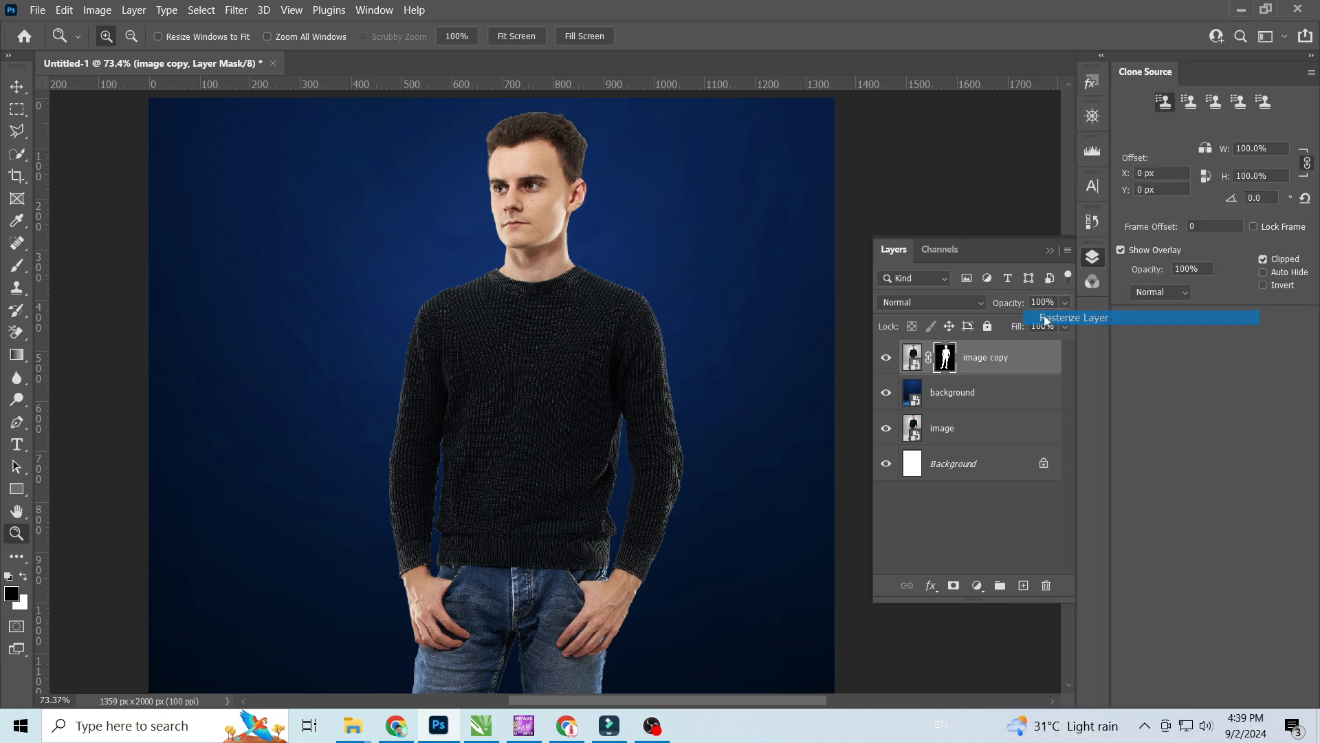
# Step: Apply the Minimum filter to the image copy layer's mask with a radius below 1 pixel, preserving roundness
pyautogui.click(946, 358)
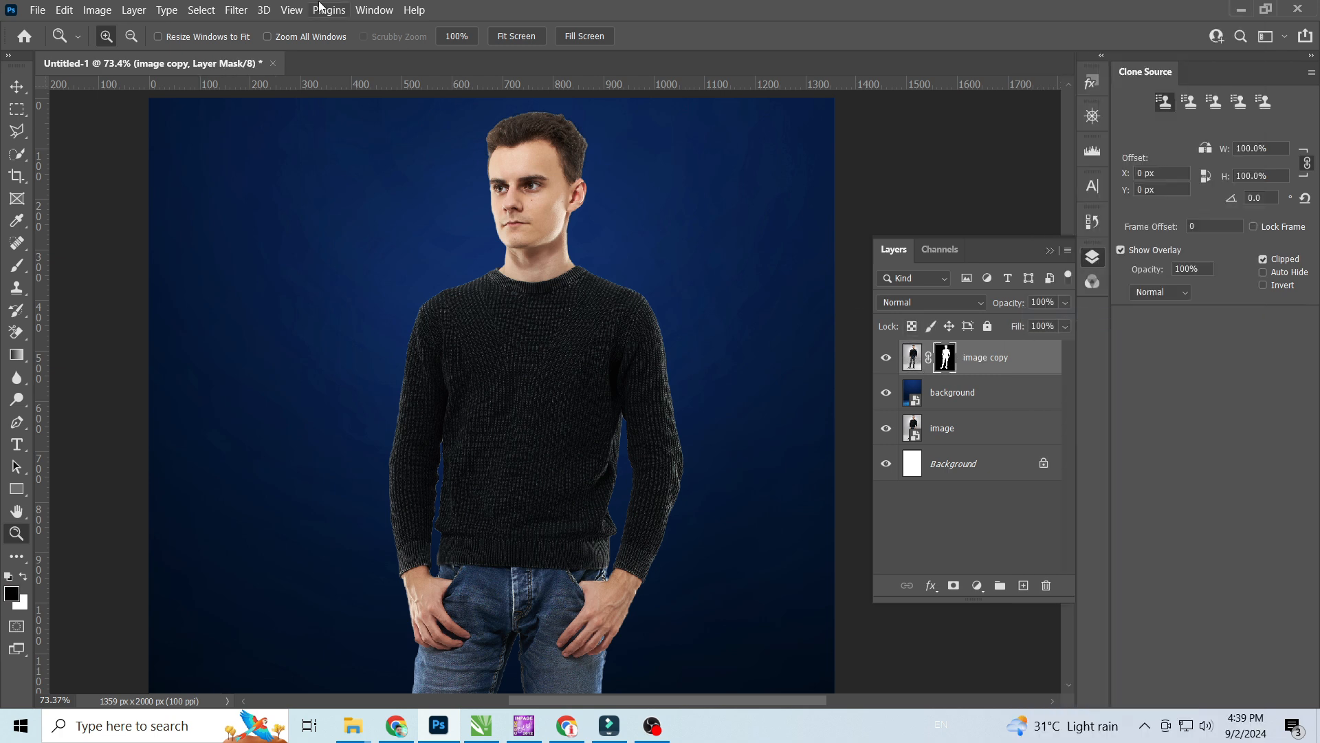
pyautogui.click(234, 10)
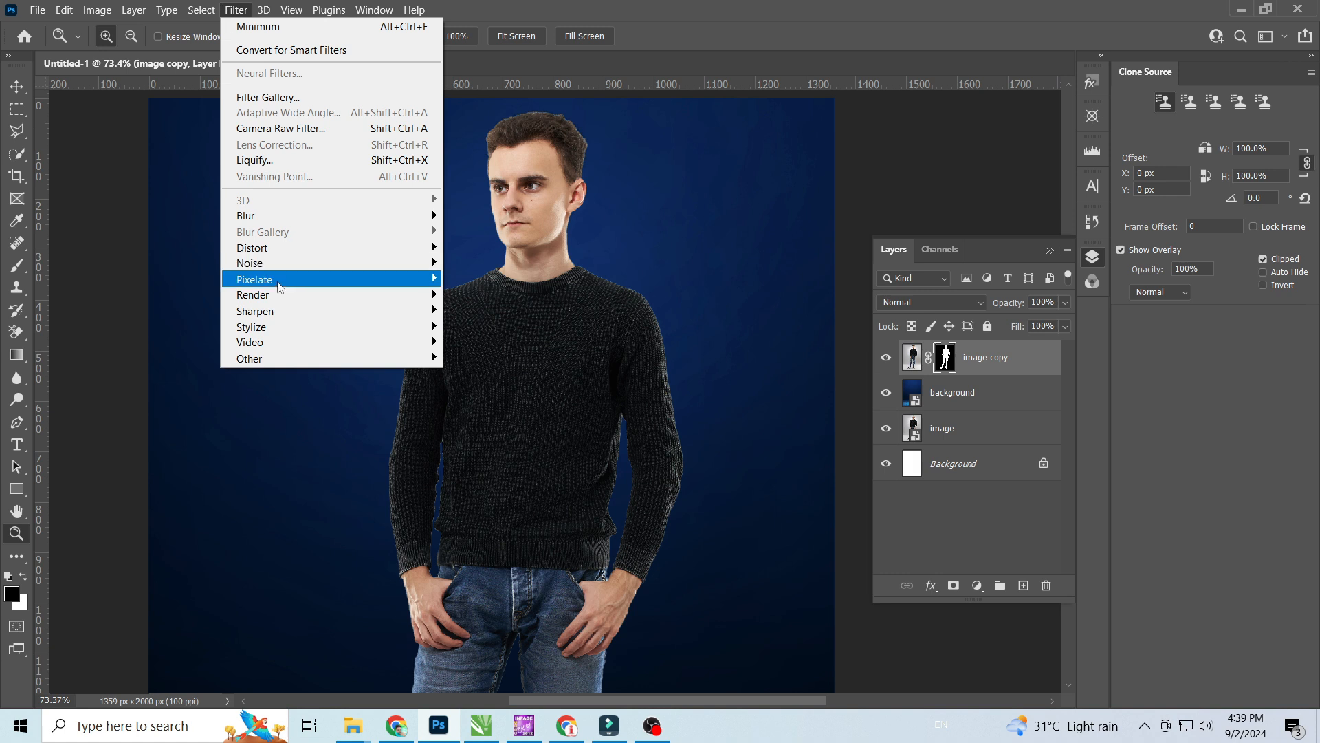
pyautogui.moveTo(282, 363)
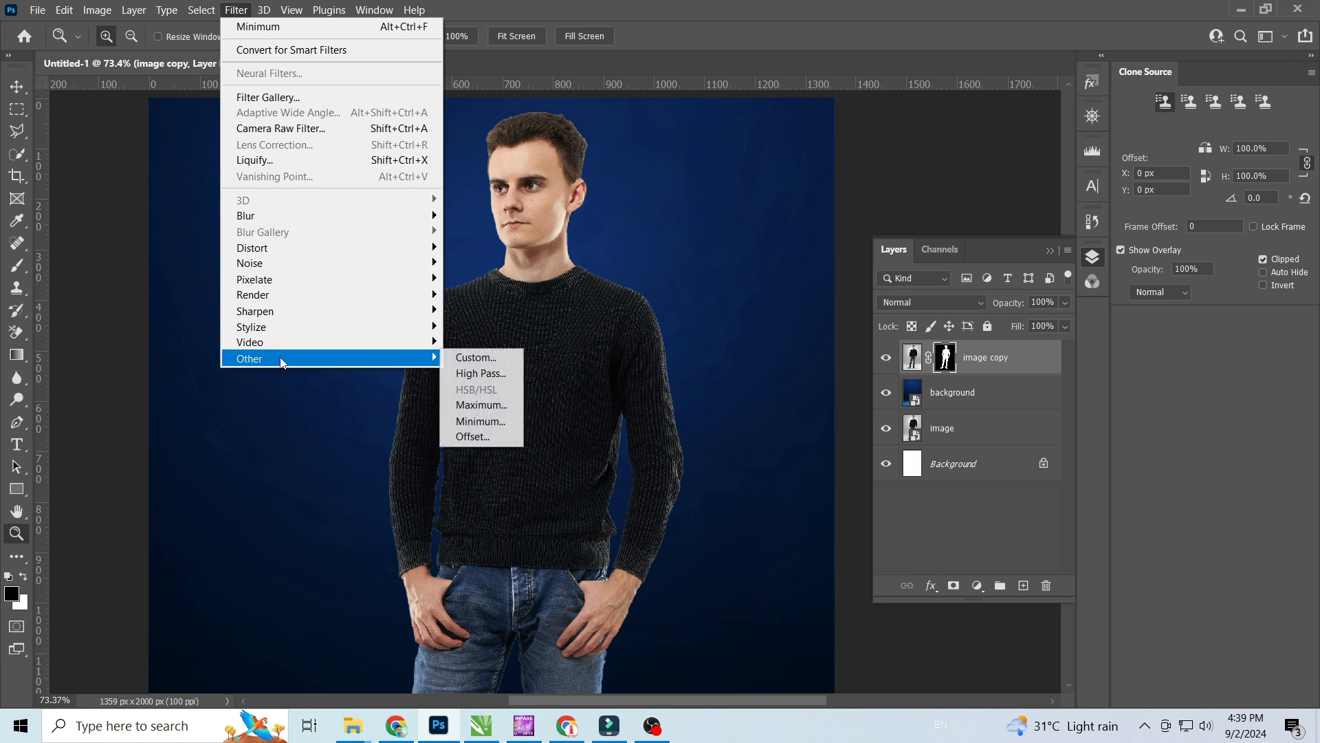
pyautogui.click(474, 420)
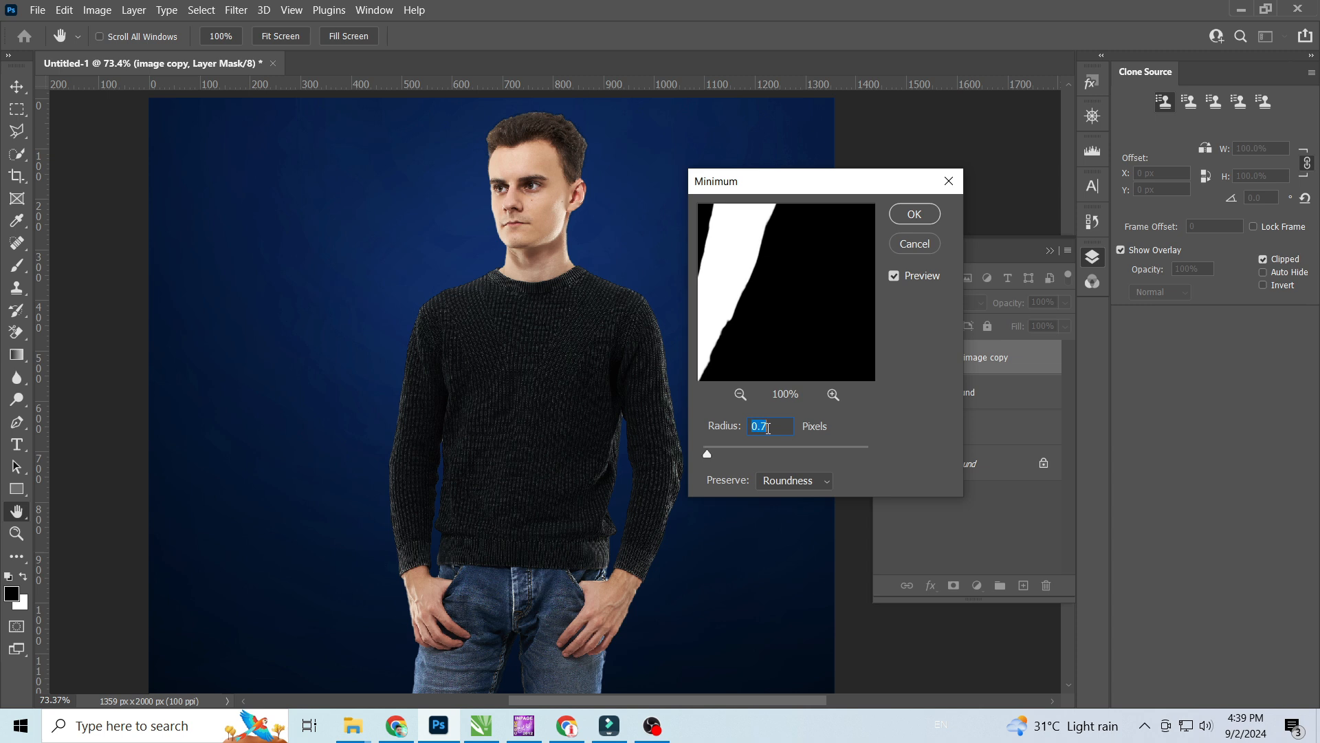
pyautogui.press('Down')
pyautogui.click(915, 216)
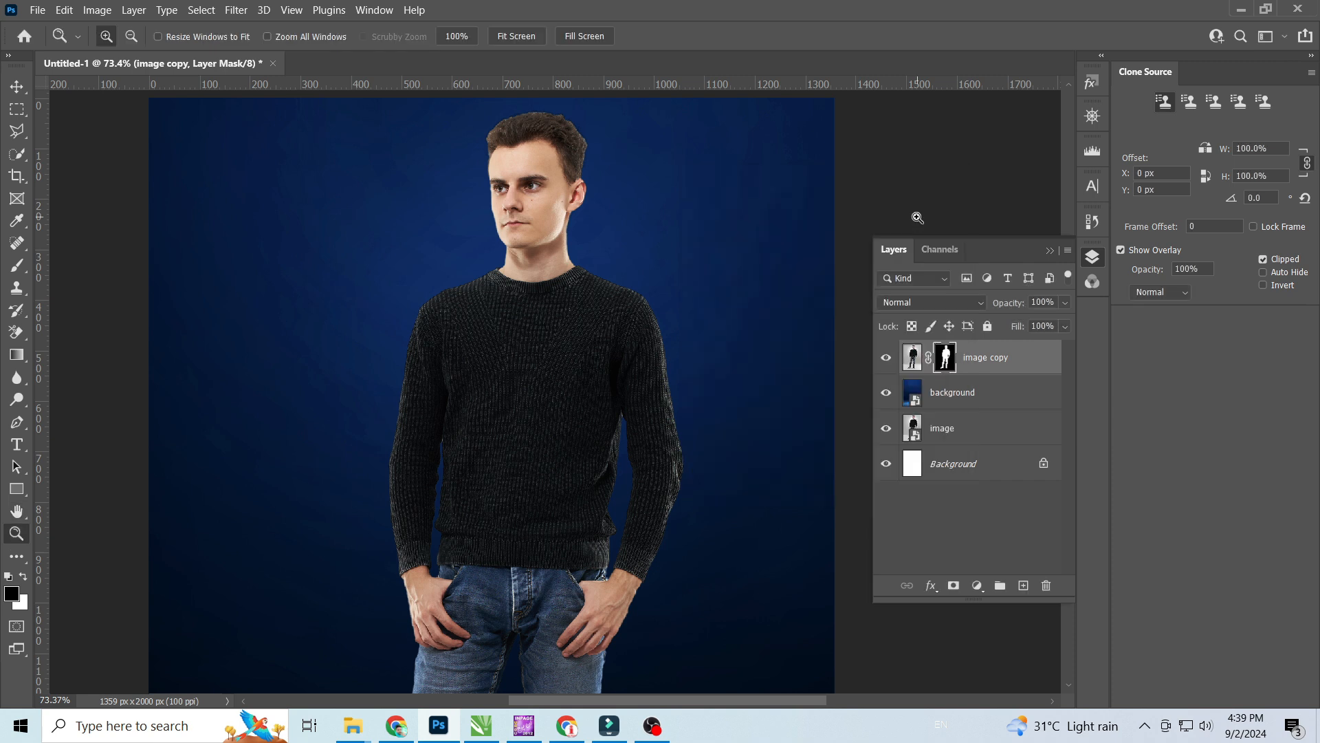
# Step: Set the Brush tool to 22% opacity and 69 px size for working on the mask around the man's hair
pyautogui.keyDown('alt'); pyautogui.click(427, 477); pyautogui.keyUp('alt')
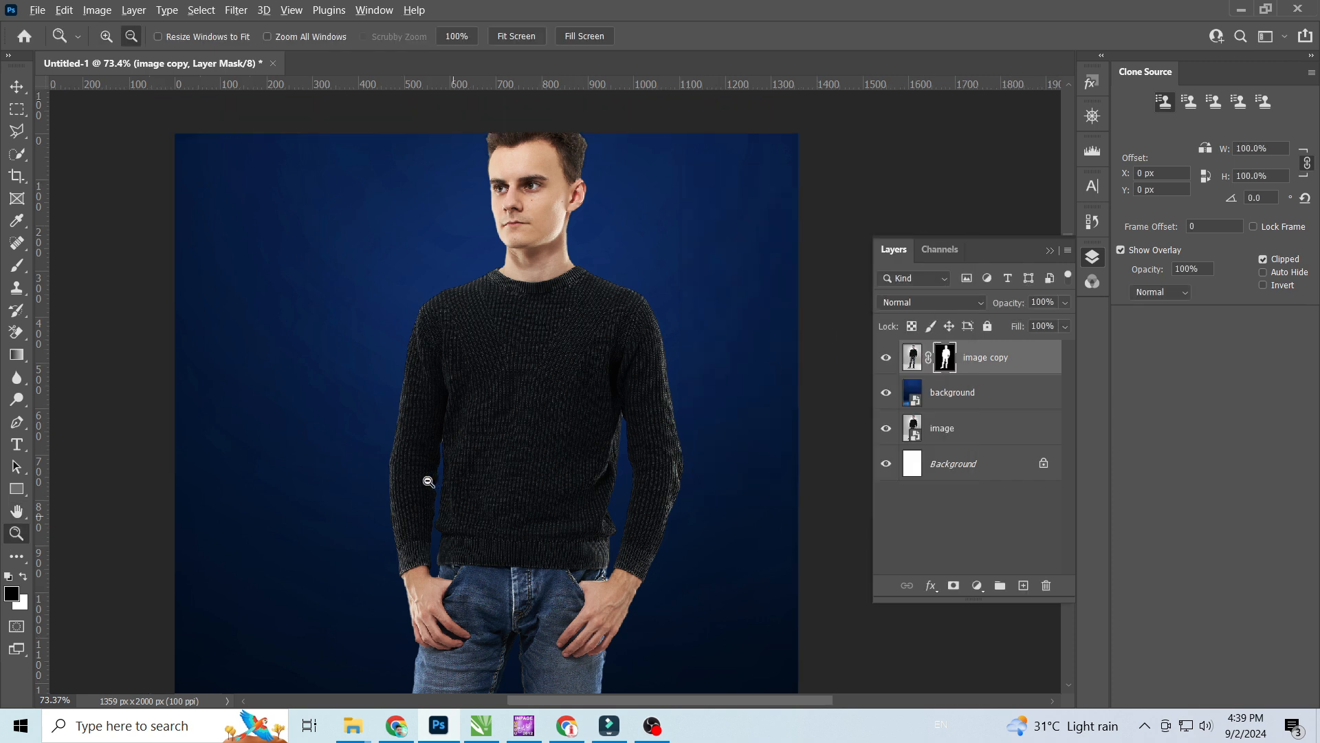
pyautogui.click(527, 131)
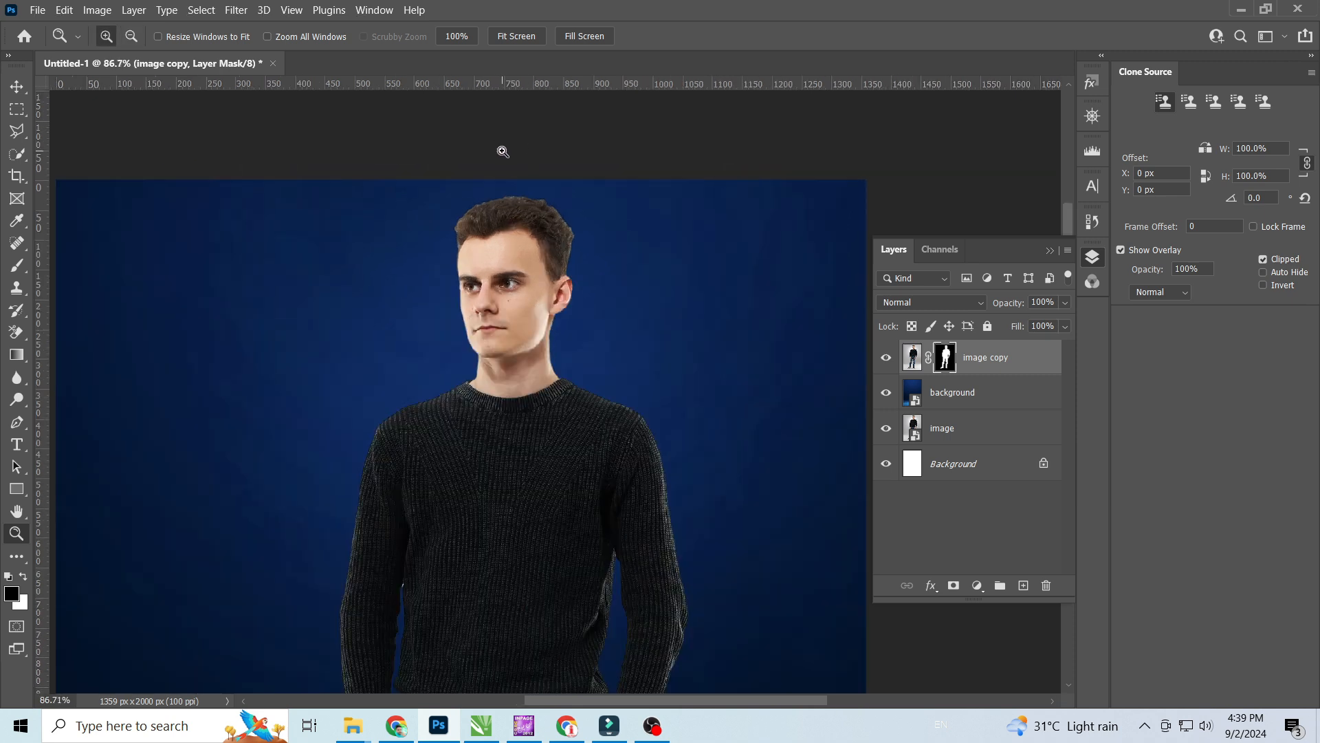
pyautogui.moveTo(350, 180); pyautogui.dragTo(733, 337)
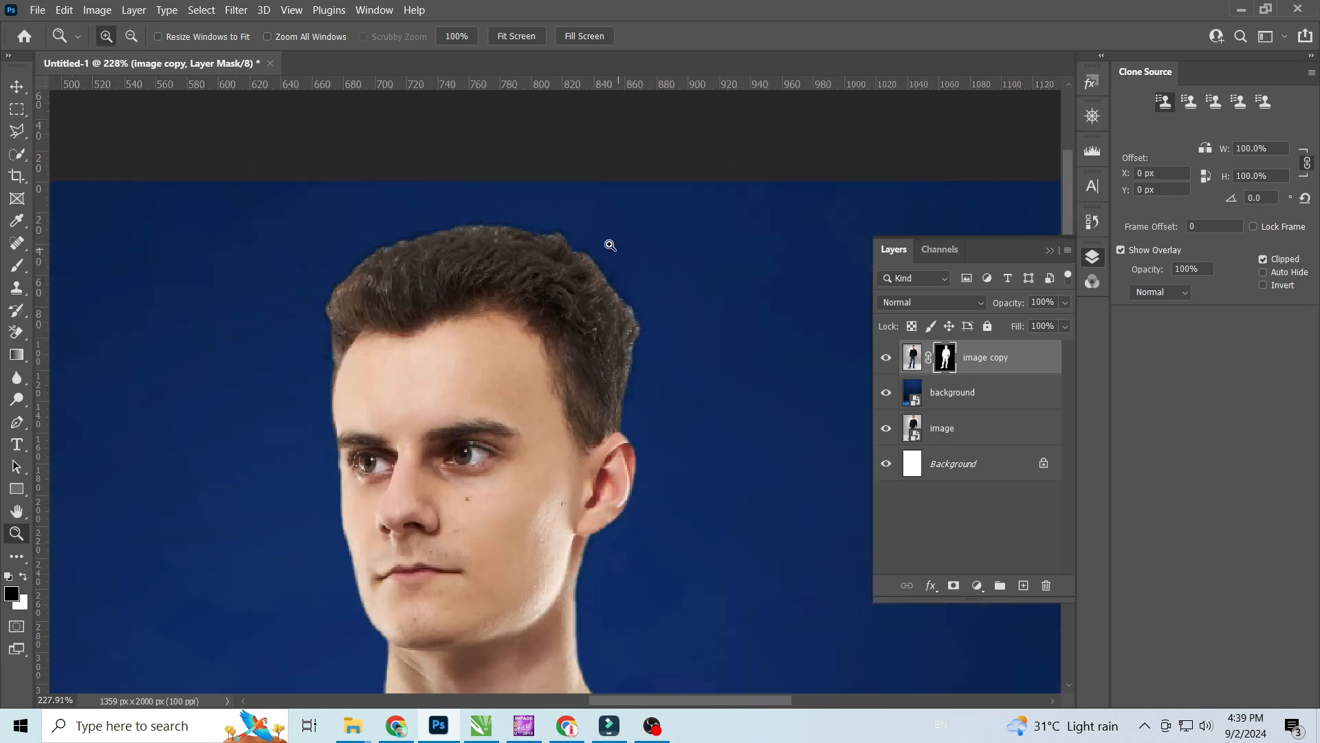
pyautogui.click(18, 266)
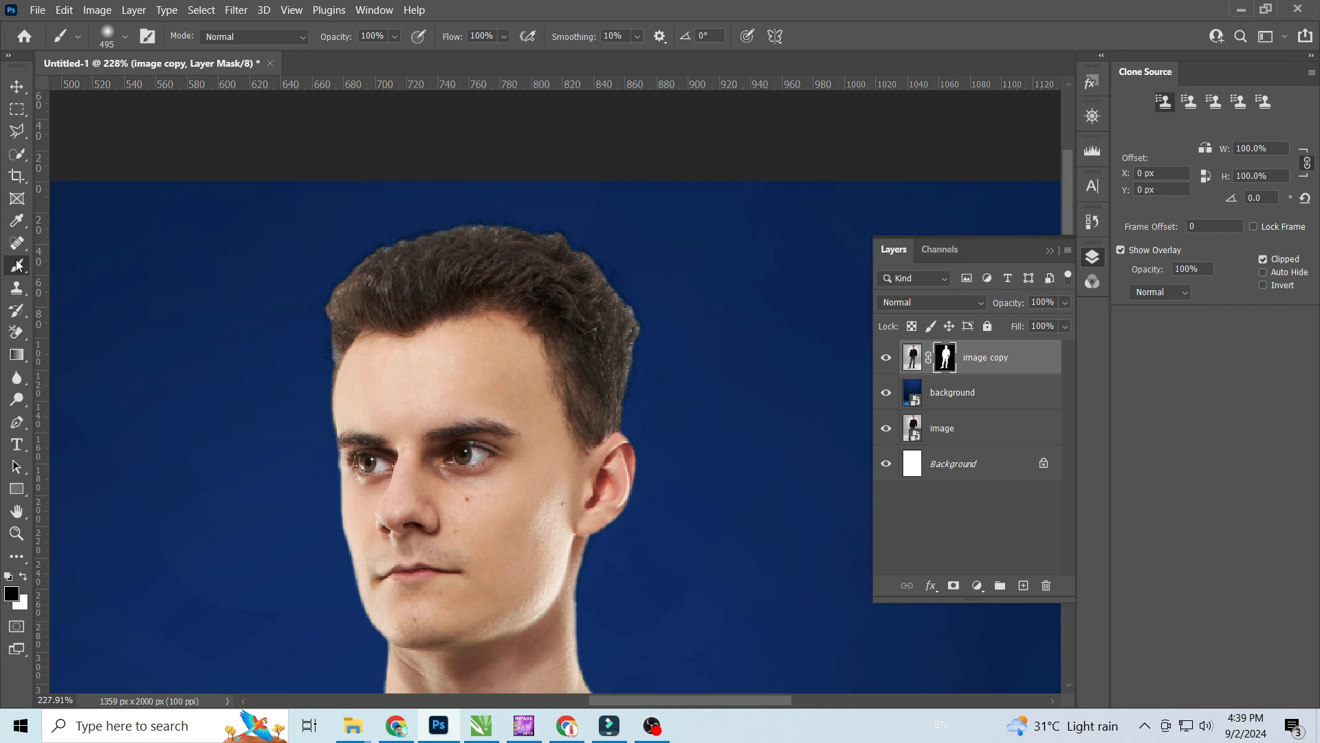
pyautogui.click(396, 38)
pyautogui.moveTo(415, 55); pyautogui.dragTo(363, 58)
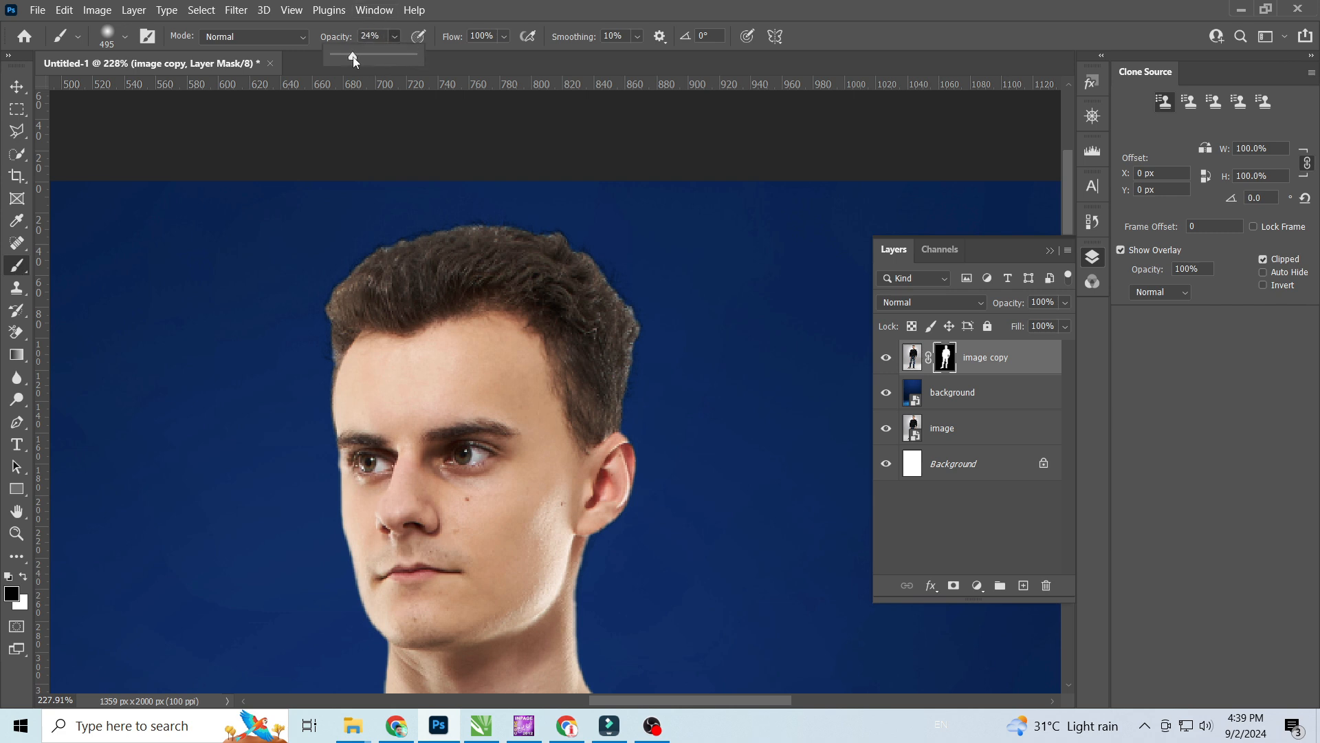
pyautogui.click(394, 36)
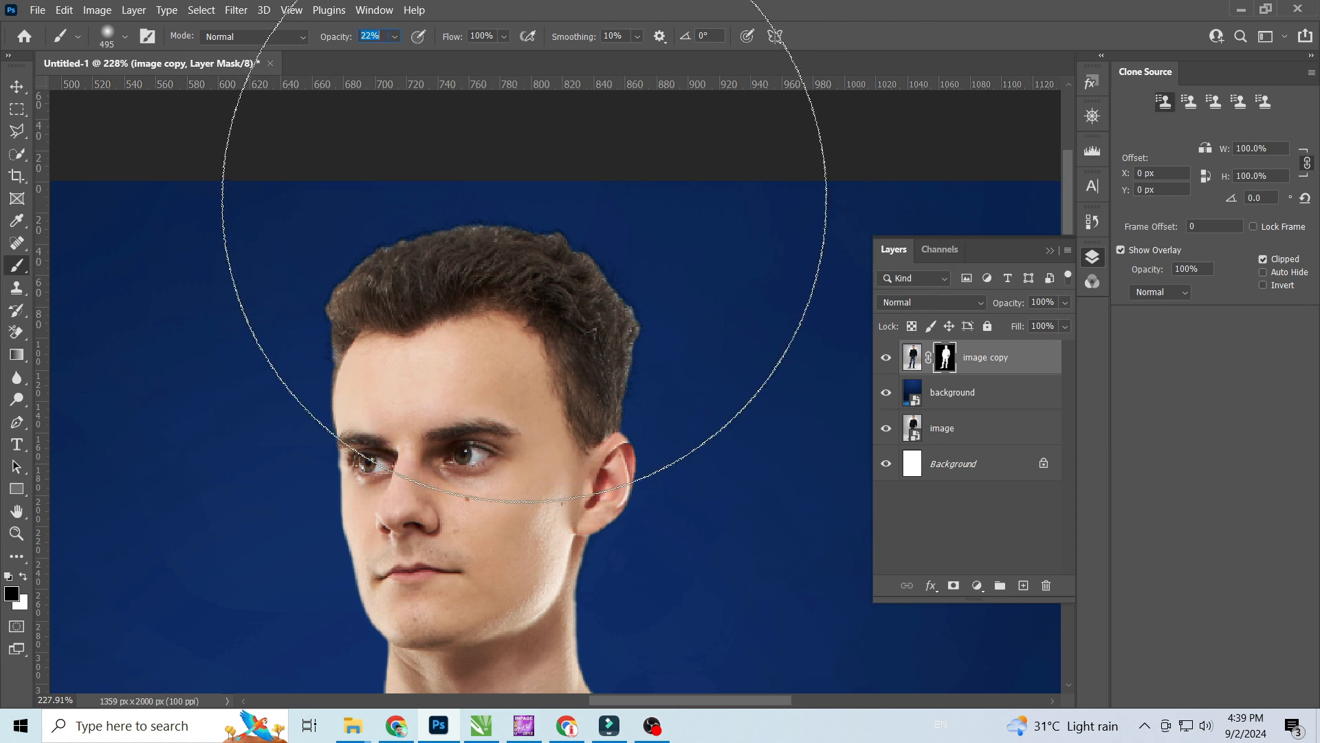
pyautogui.click(120, 36)
pyautogui.moveTo(190, 97); pyautogui.dragTo(133, 96)
pyautogui.click(125, 38)
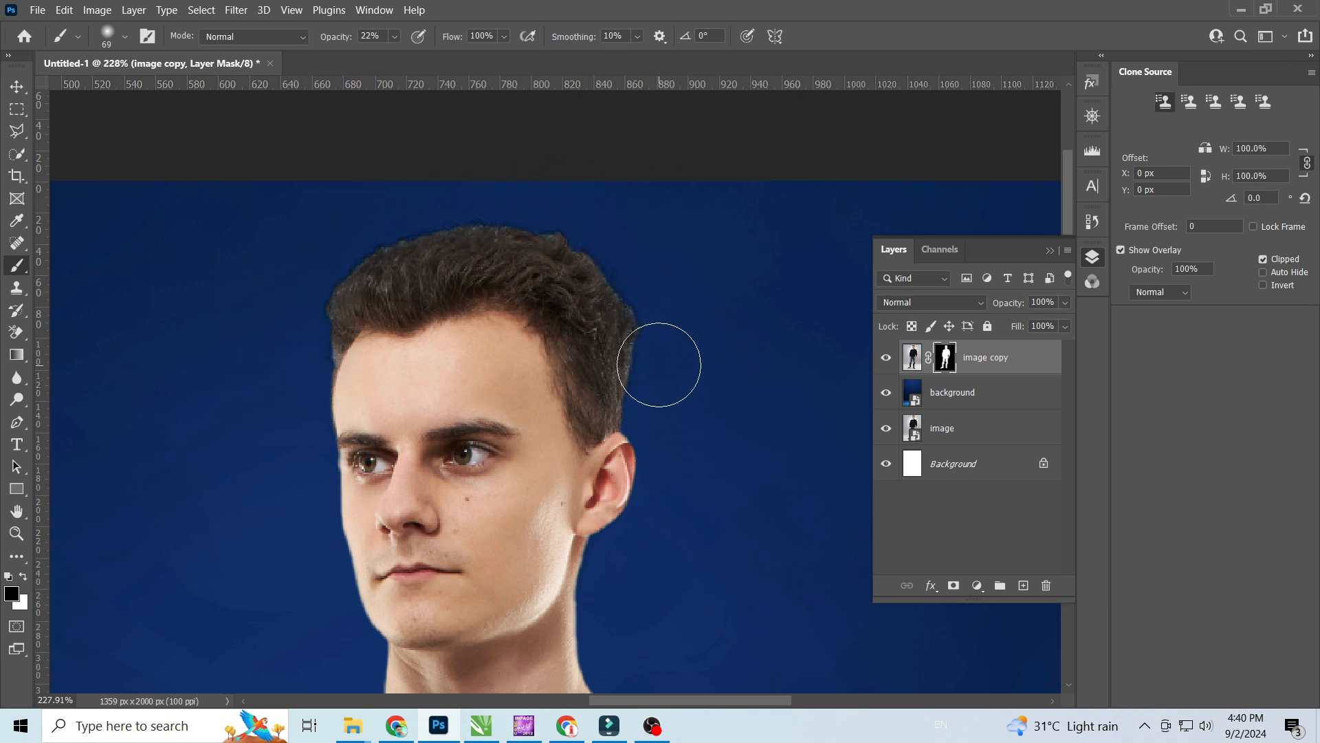
# Step: Open Match Color for the image copy layer's pixels, using Untitled-1 as the source and its background layer as the reference
pyautogui.scroll(-2, 316, 177)
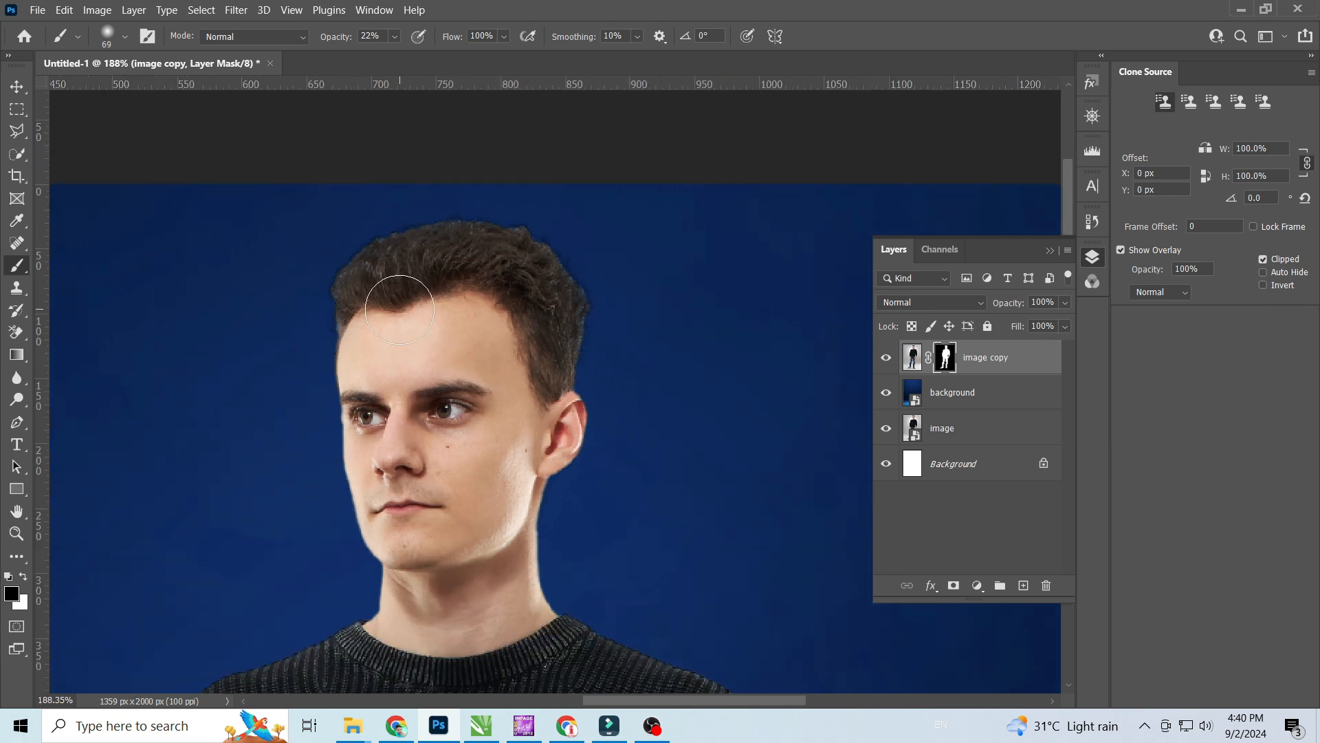
pyautogui.click(17, 86)
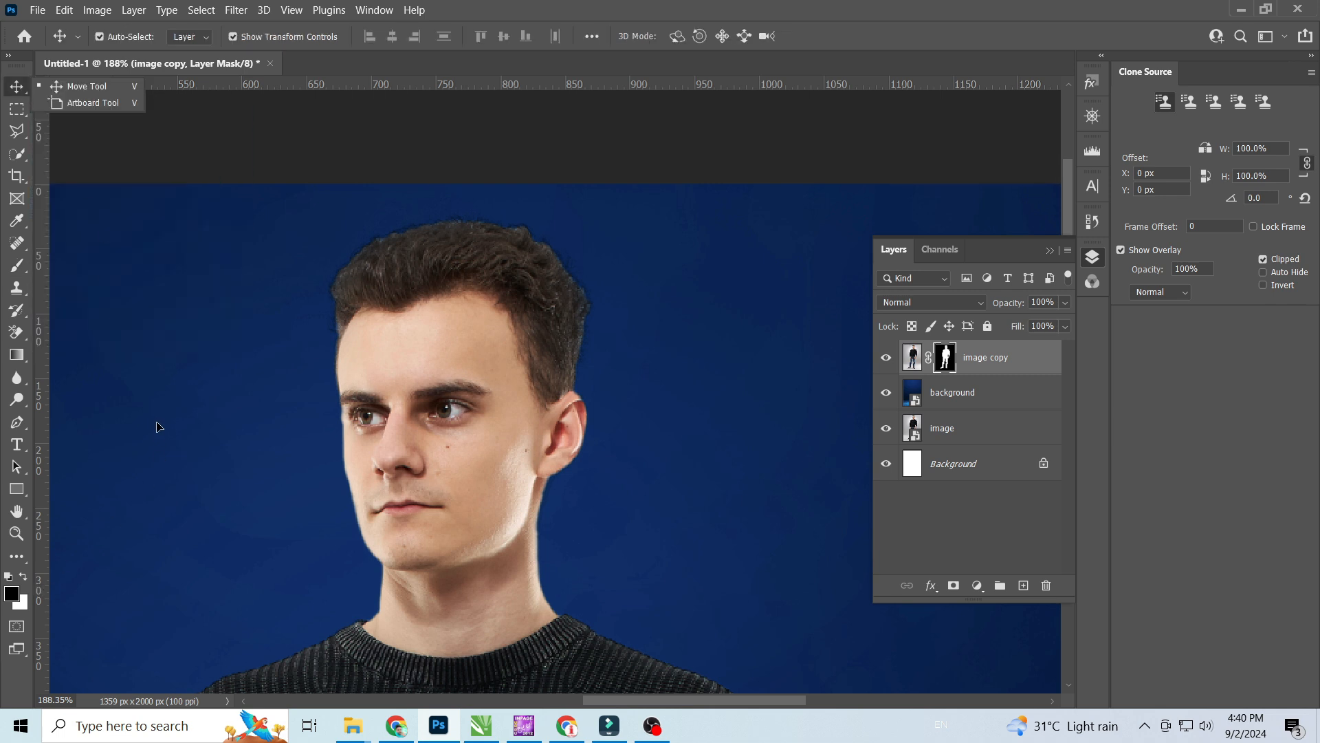
pyautogui.press('z')
pyautogui.click(510, 39)
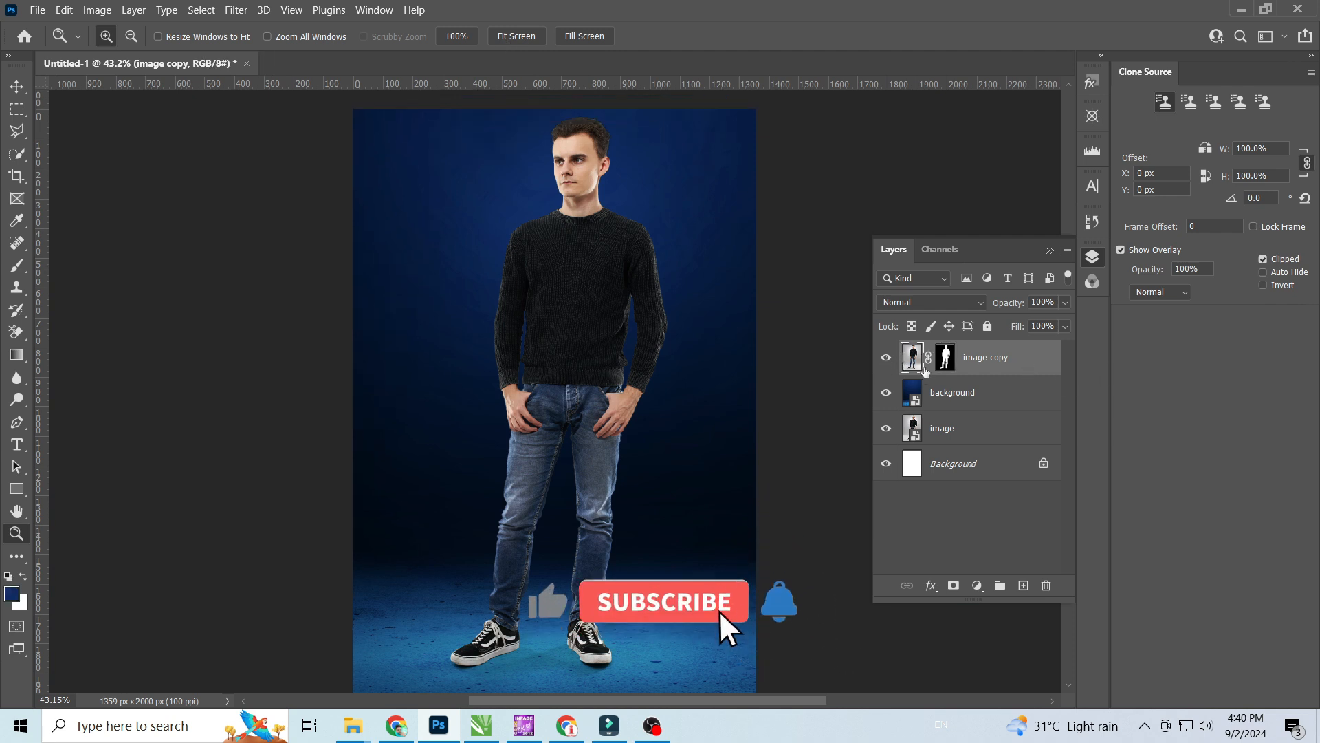
pyautogui.click(912, 357)
pyautogui.click(98, 10)
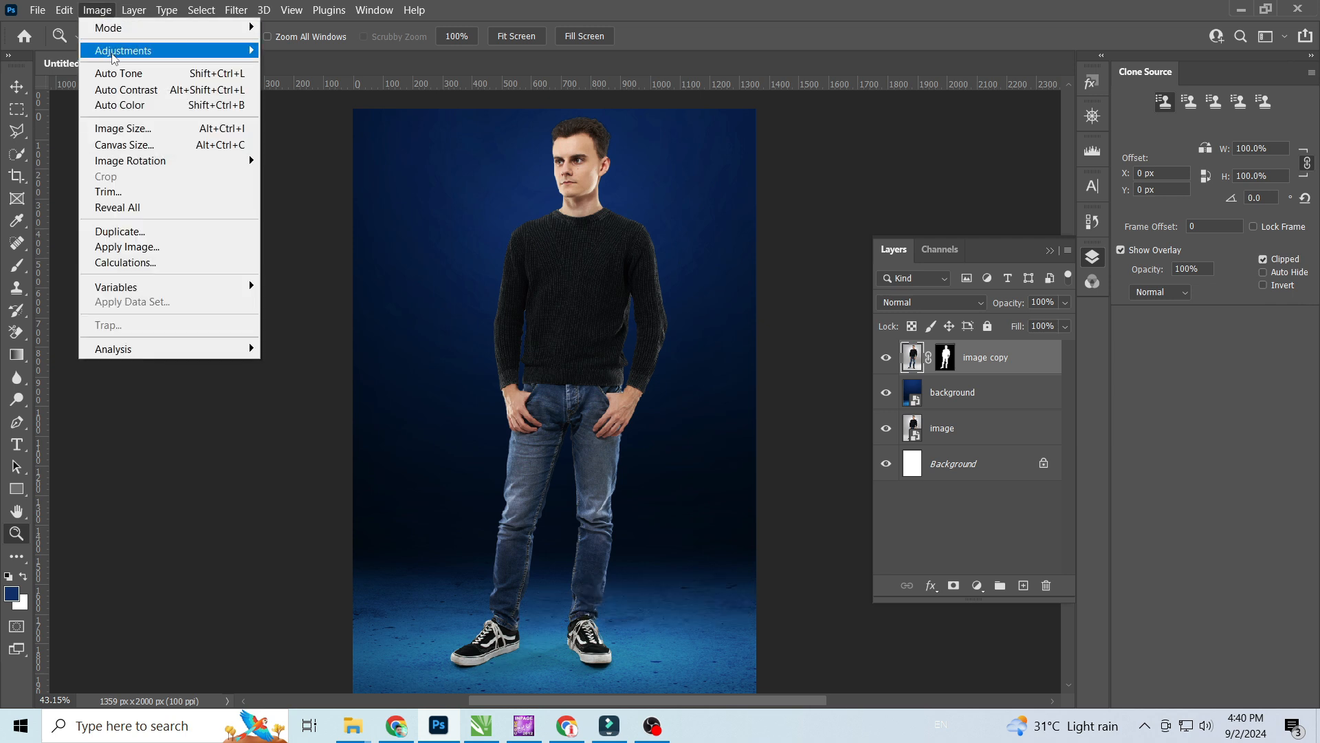
pyautogui.moveTo(112, 52)
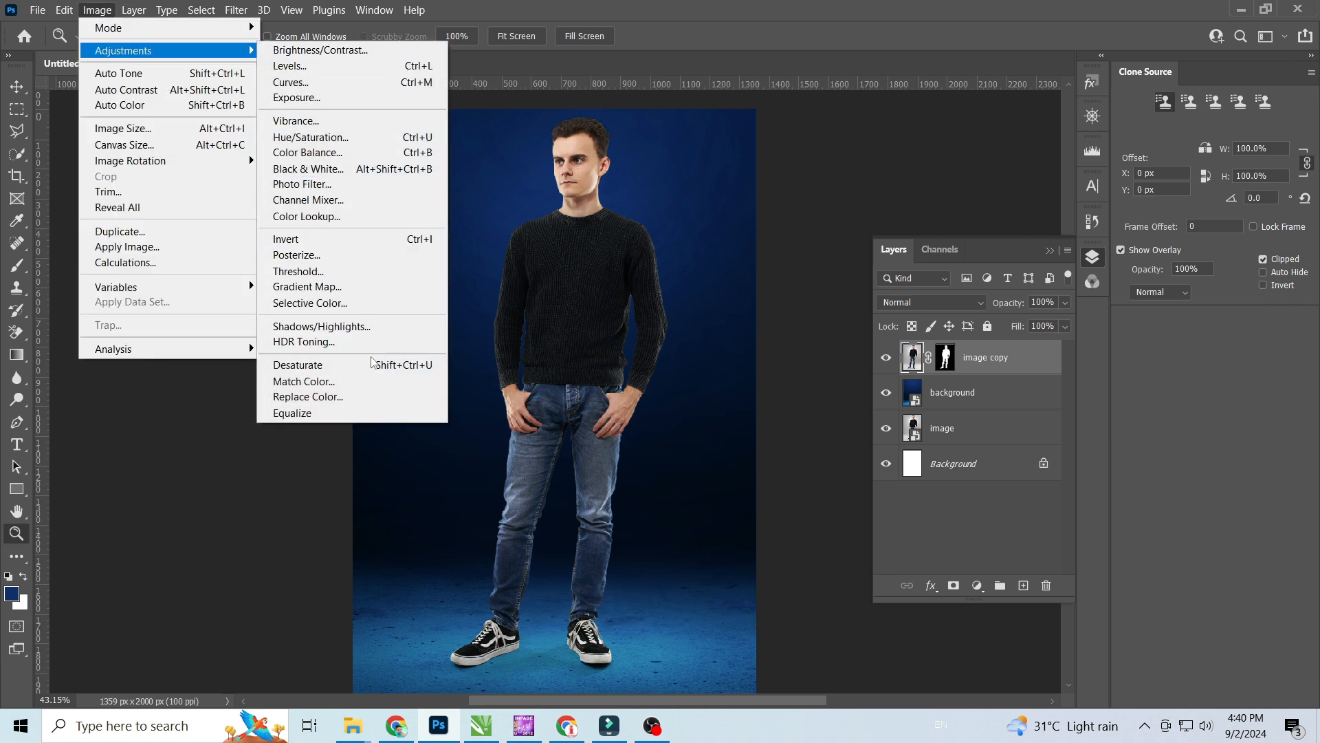
pyautogui.click(358, 382)
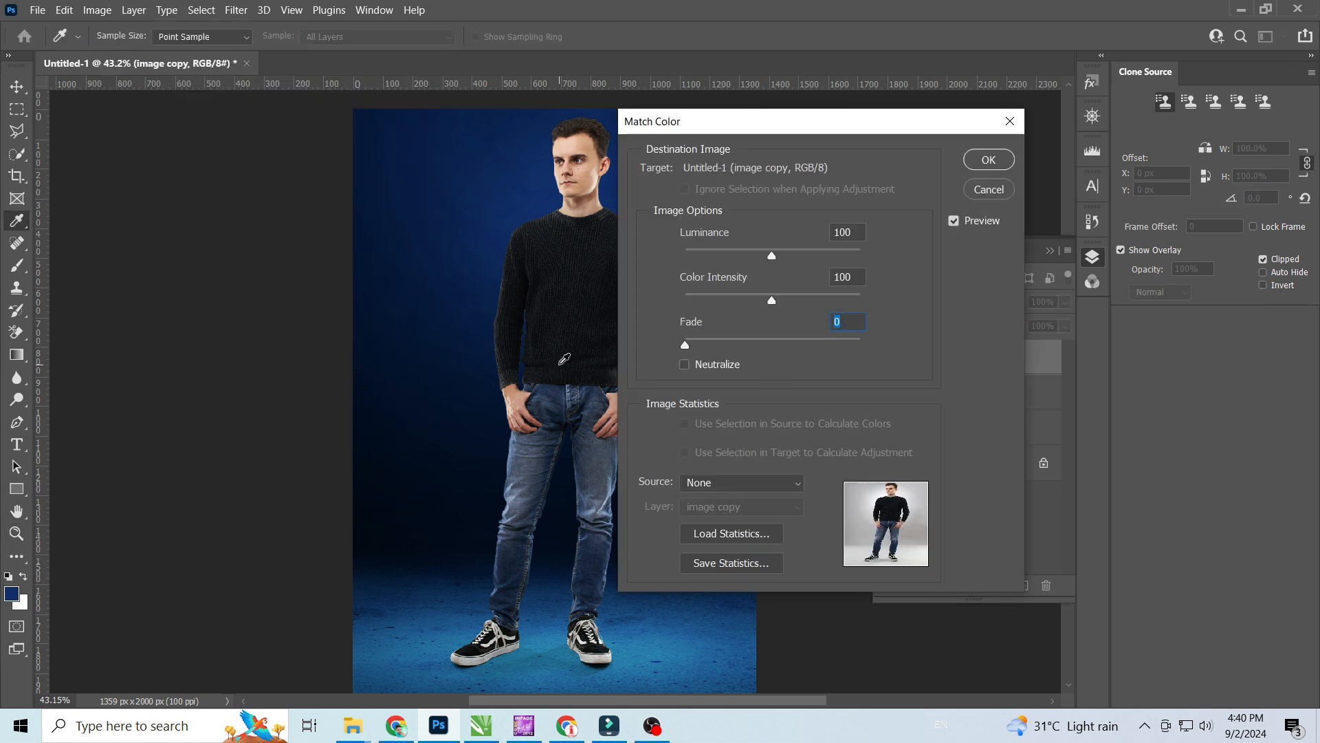
pyautogui.click(776, 484)
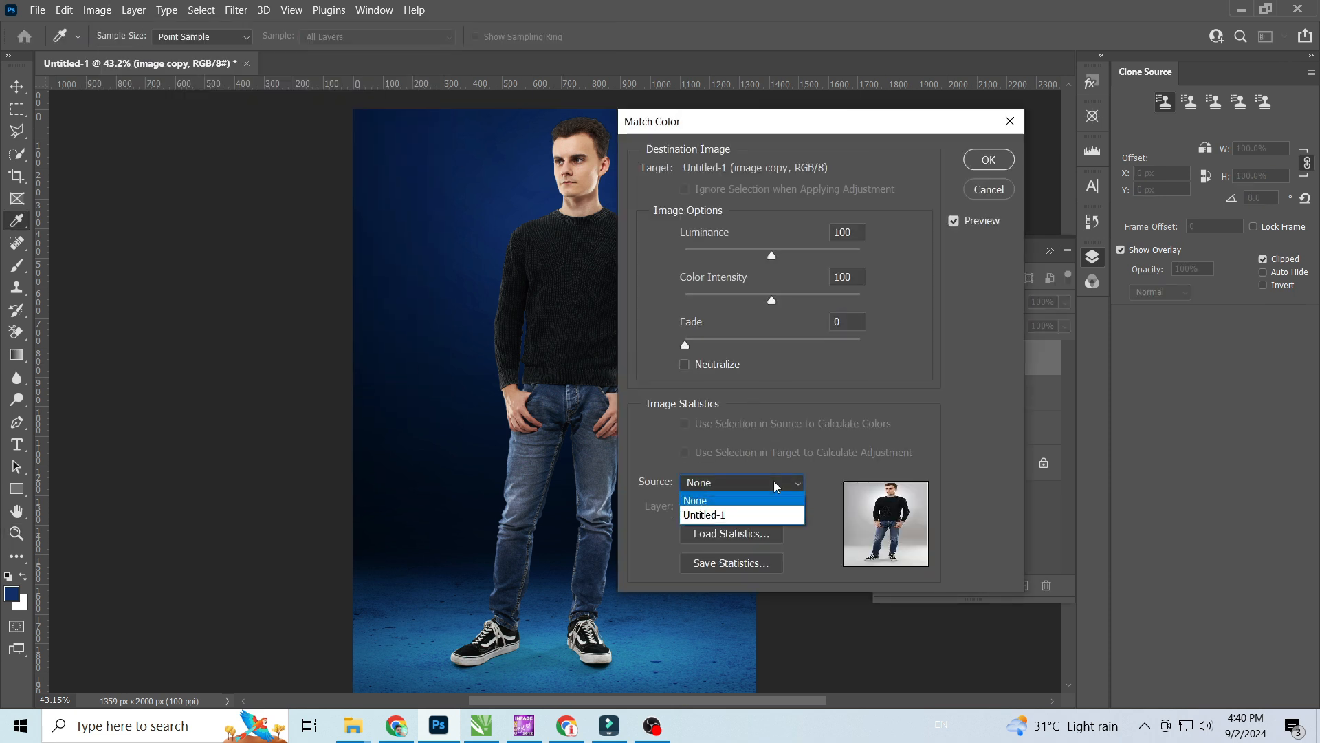
pyautogui.click(768, 508)
pyautogui.click(768, 509)
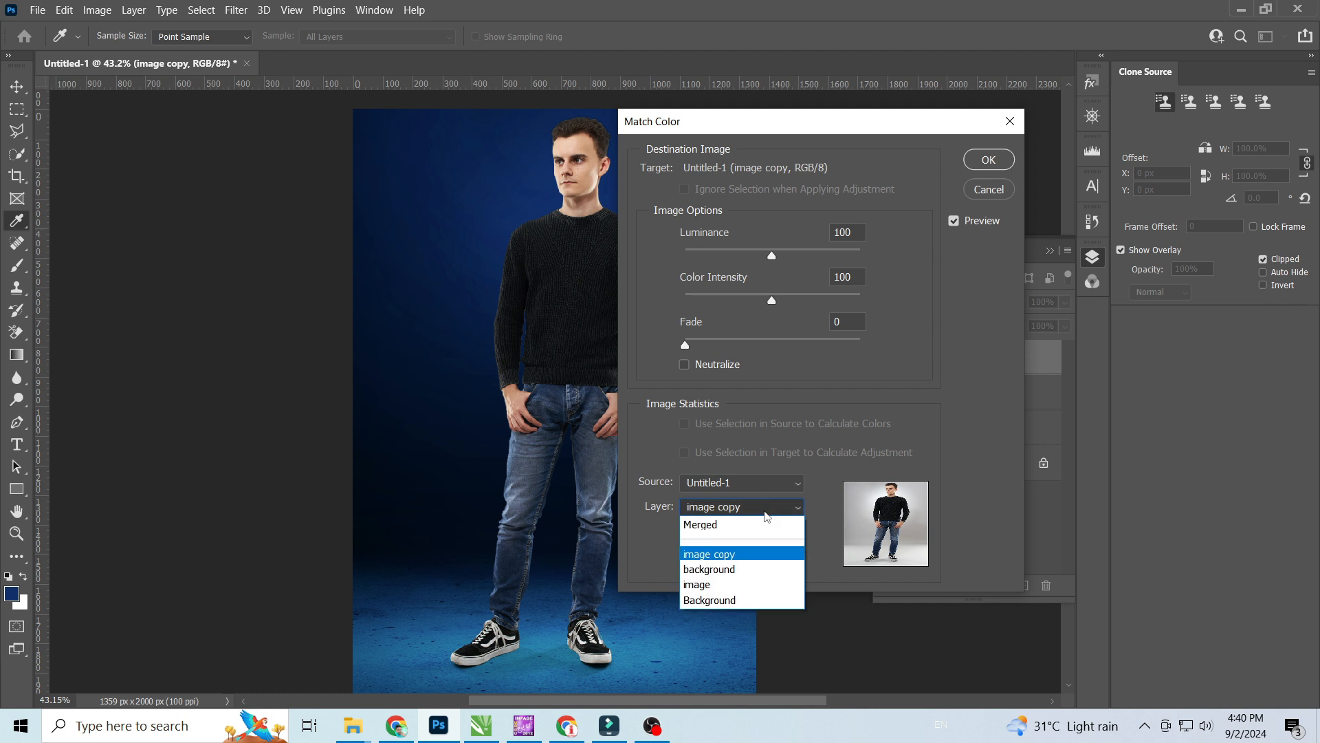
pyautogui.click(739, 569)
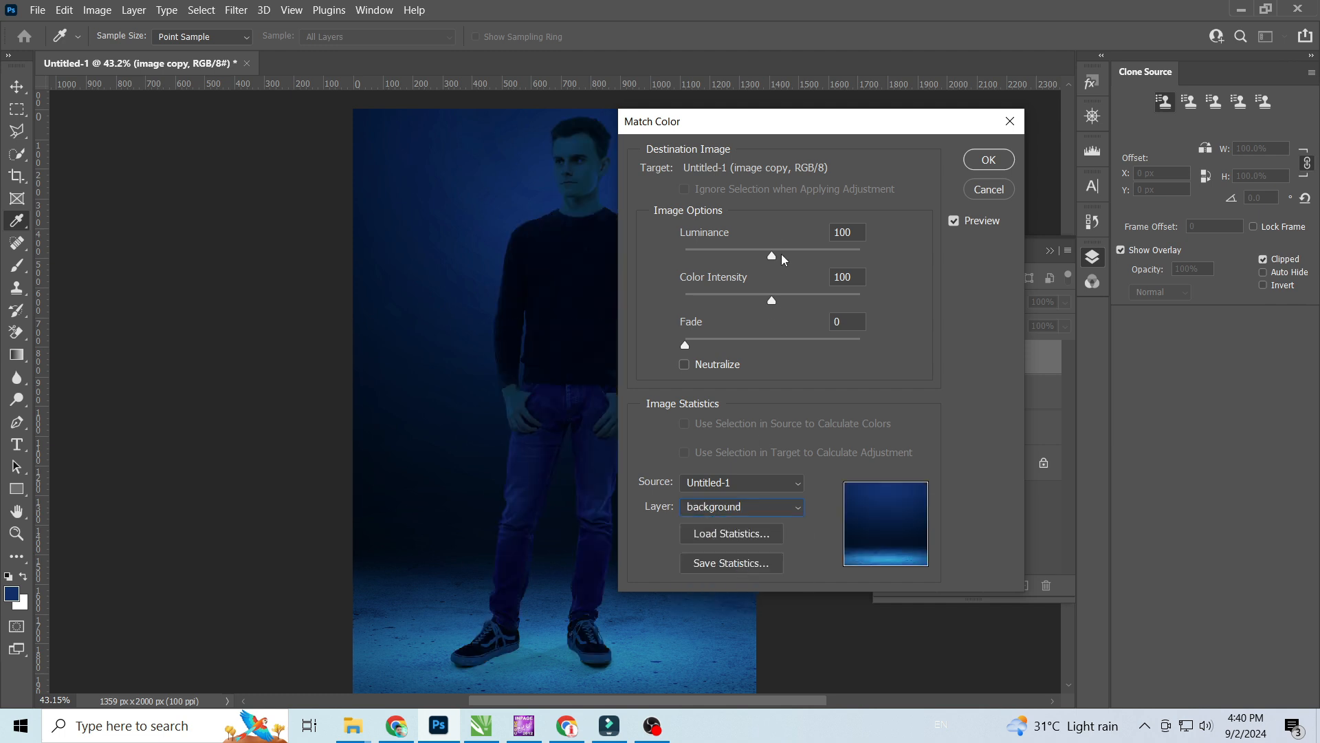
# Step: Apply the colour match with Luminance 81, Color Intensity 90 and Fade 87
pyautogui.moveTo(685, 348); pyautogui.dragTo(839, 344)
pyautogui.moveTo(773, 300)
pyautogui.mouseDown()
pyautogui.moveTo(791, 305)
pyautogui.moveTo(764, 303)
pyautogui.mouseUp()
pyautogui.moveTo(773, 257)
pyautogui.mouseDown()
pyautogui.moveTo(793, 258)
pyautogui.moveTo(757, 258)
pyautogui.mouseUp()
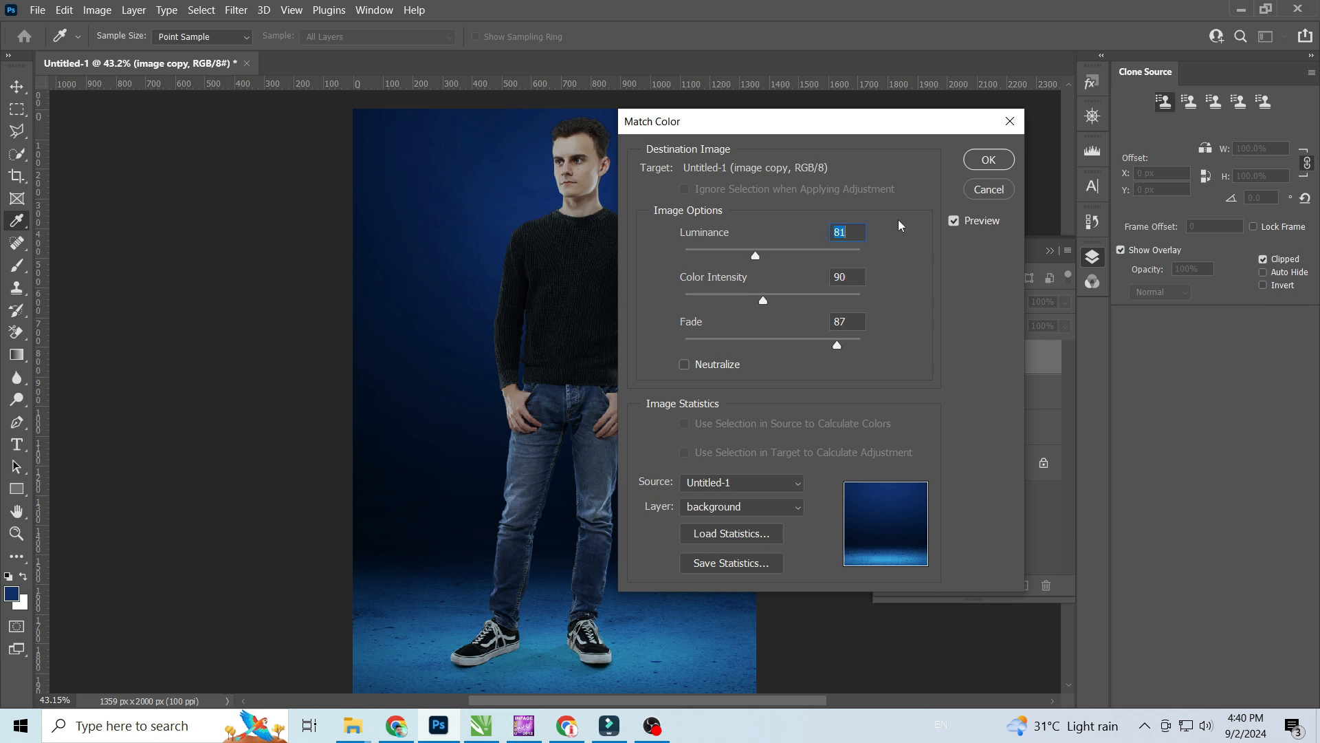
pyautogui.click(982, 161)
pyautogui.press('z')
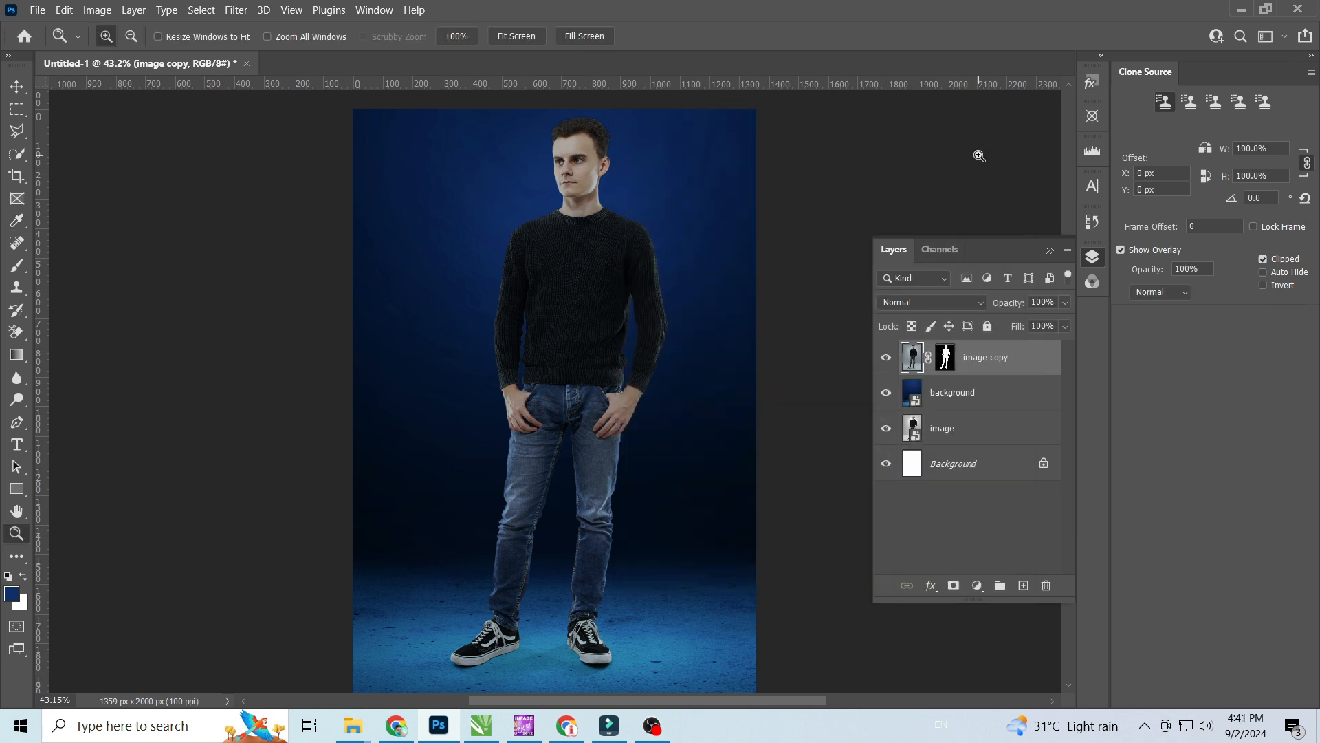
pyautogui.keyDown('alt'); pyautogui.click(433, 303); pyautogui.keyUp('alt')
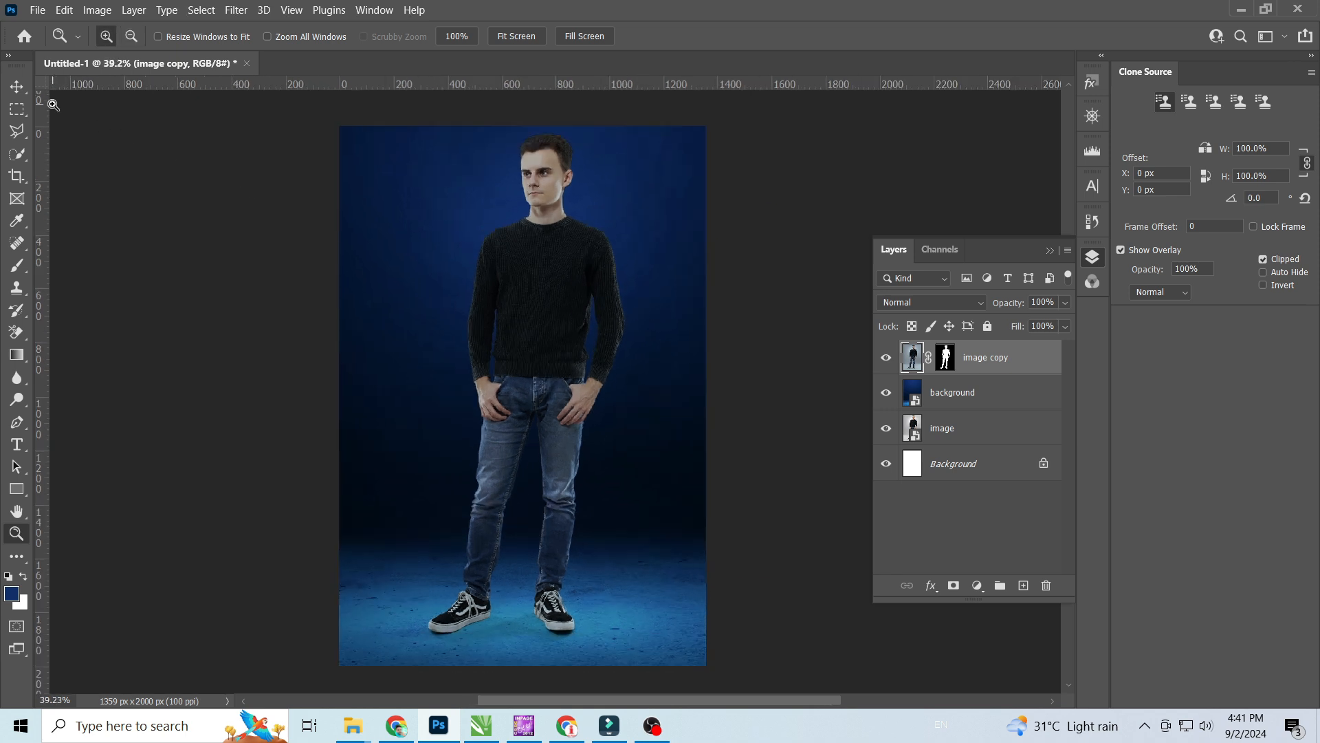
# Step: Add a new layer above the image copy layer and set the soft round brush to 1102 px at 100% opacity
pyautogui.click(17, 86)
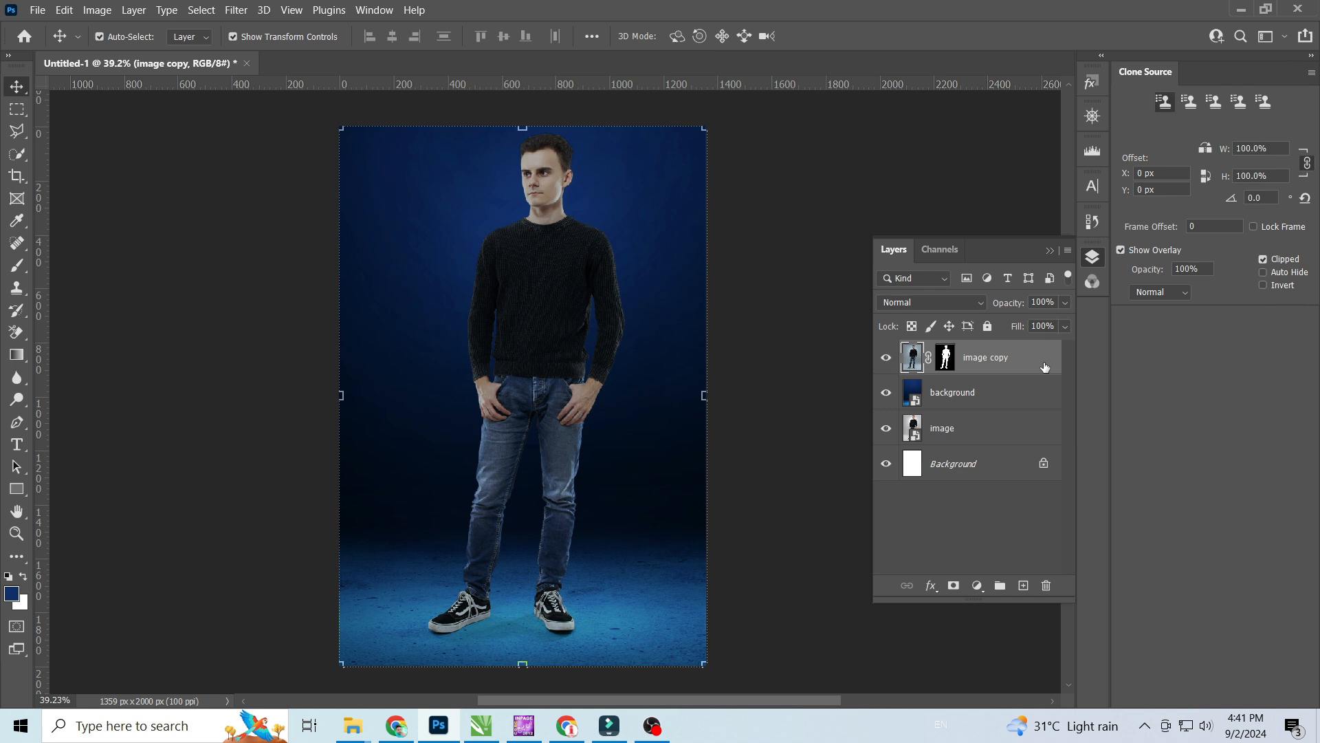
pyautogui.click(1024, 585)
pyautogui.click(16, 265)
pyautogui.click(126, 38)
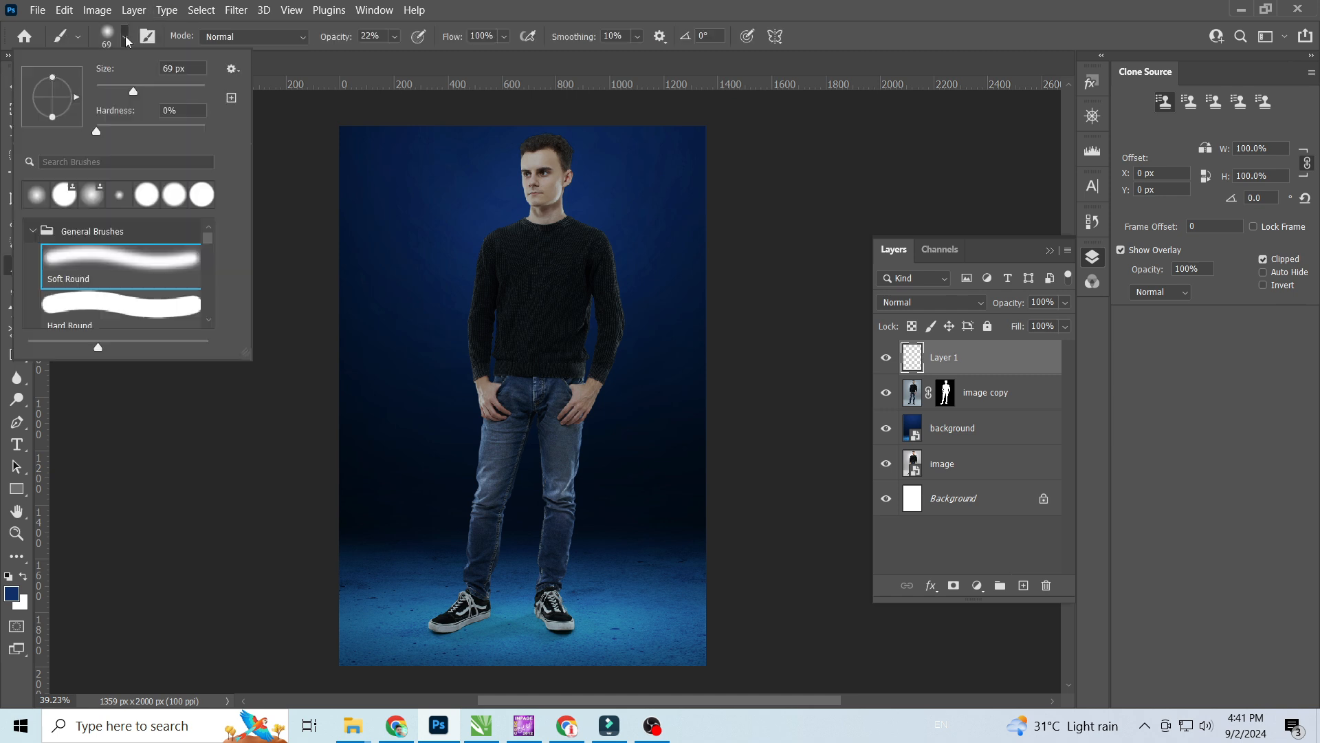
pyautogui.moveTo(133, 94); pyautogui.dragTo(196, 97)
pyautogui.click(126, 39)
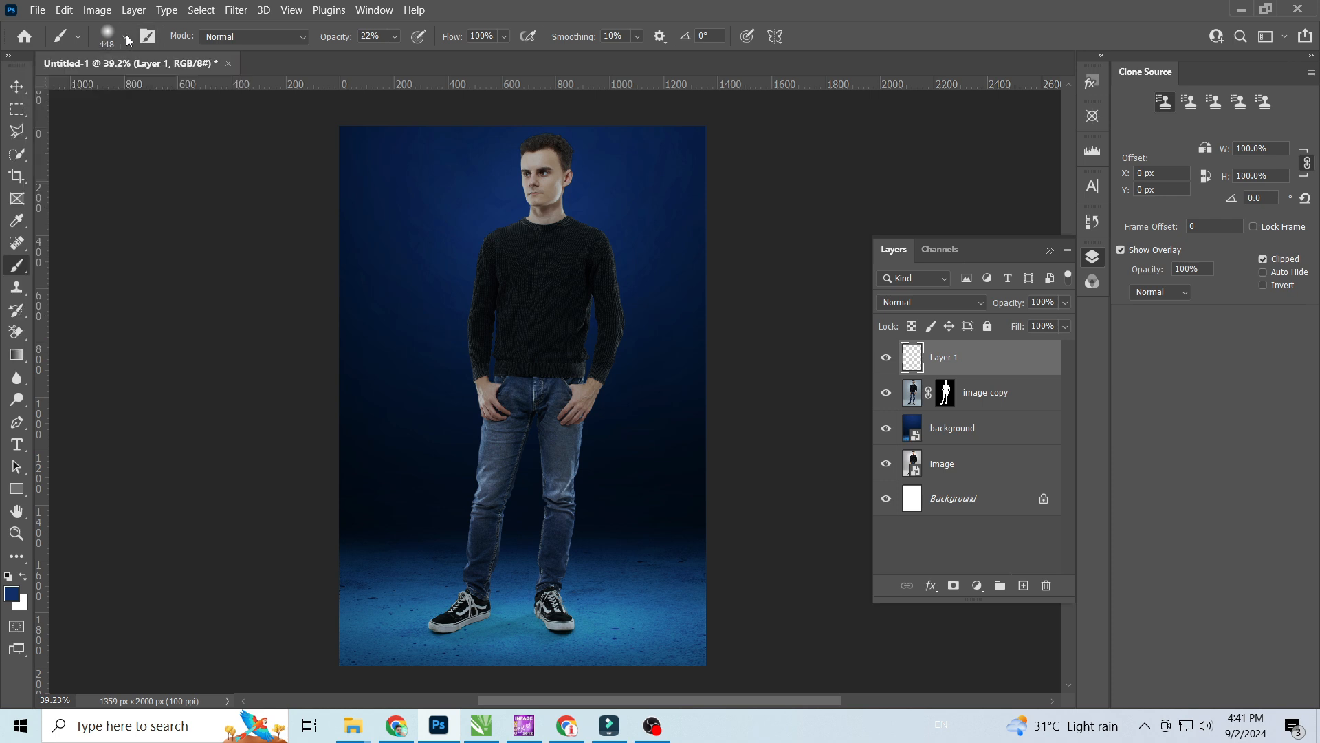
pyautogui.click(394, 37)
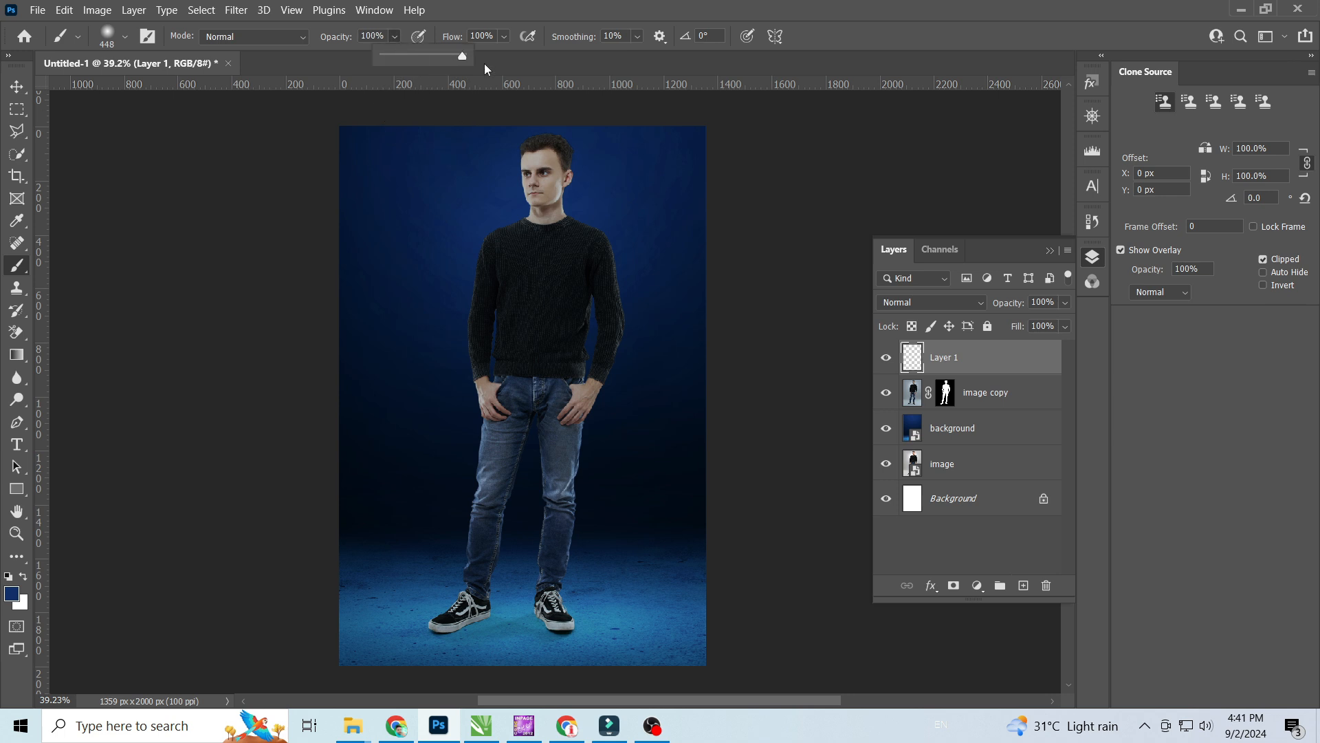
pyautogui.click(117, 37)
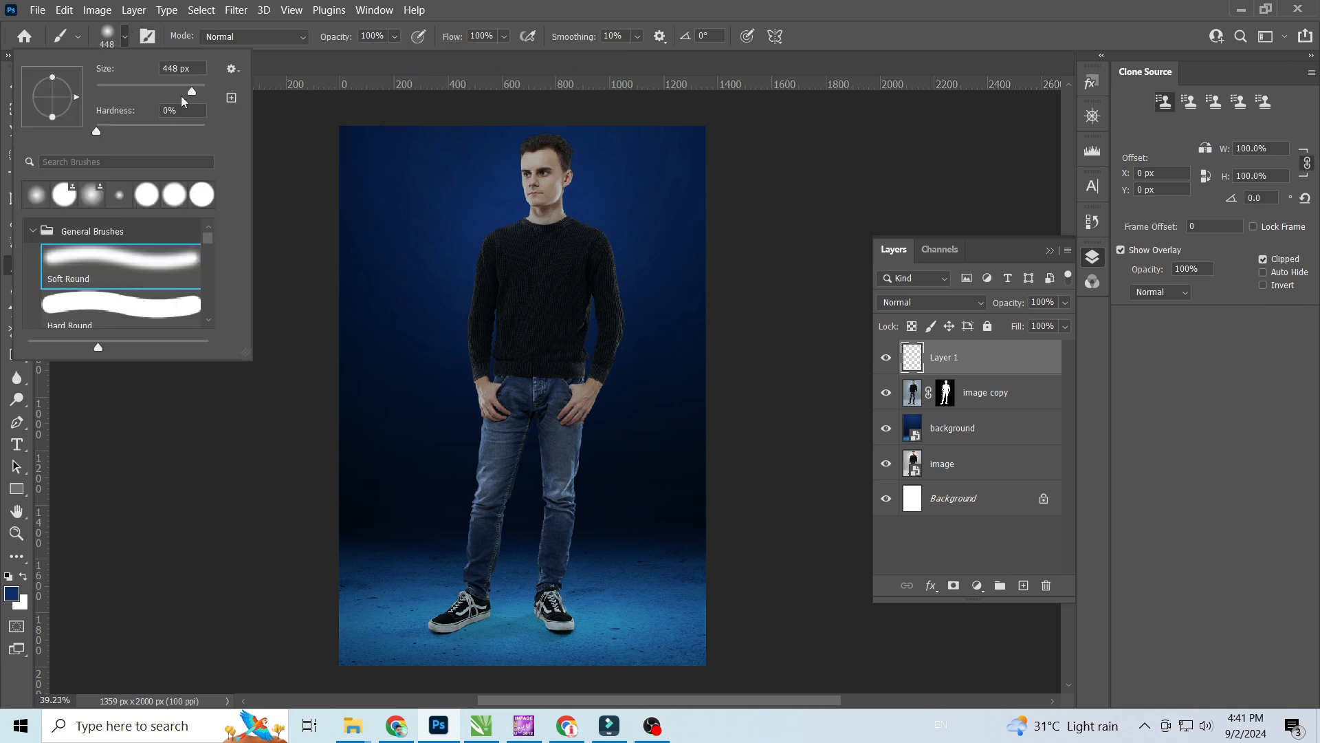
pyautogui.moveTo(193, 96); pyautogui.dragTo(198, 96)
pyautogui.click(129, 37)
pyautogui.click(128, 38)
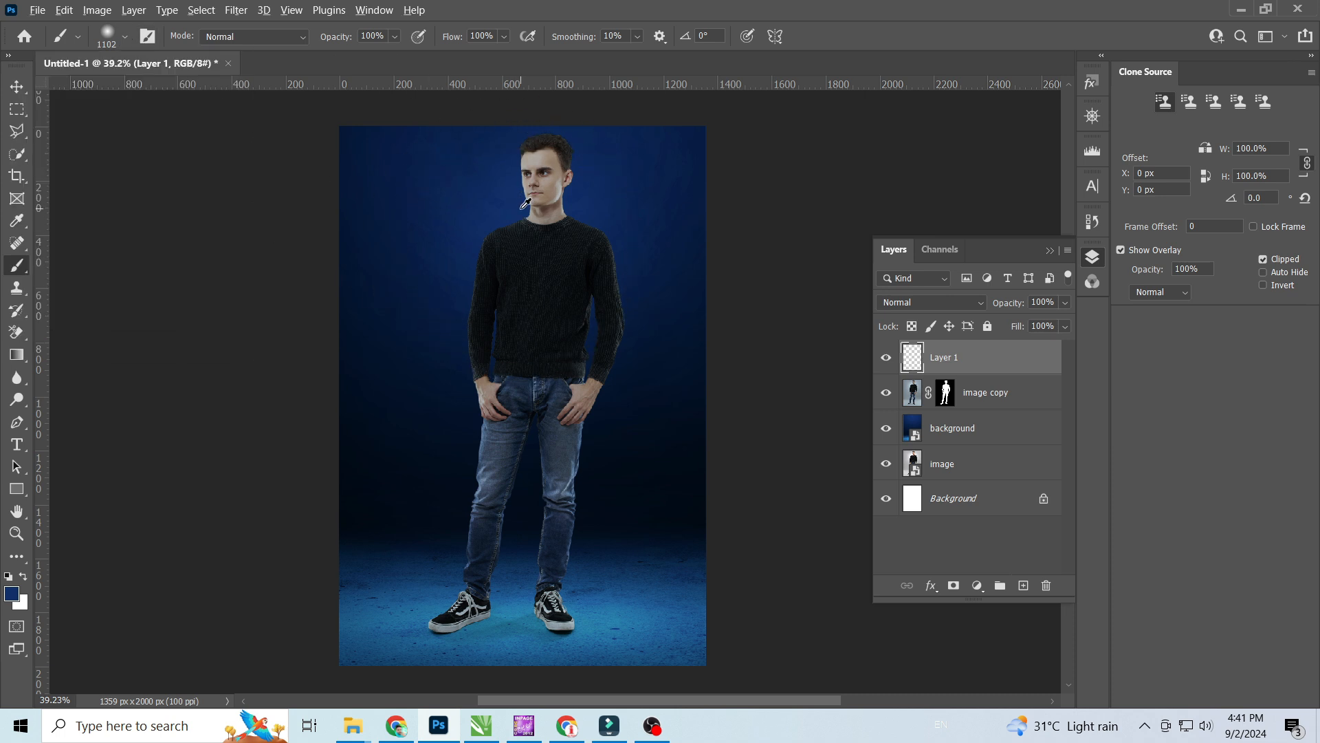
# Step: Paint blue over the man's head and upper torso on Layer 1 and clip it to the image copy layer
pyautogui.moveTo(522, 233)
pyautogui.mouseDown()
pyautogui.moveTo(546, 218)
pyautogui.moveTo(572, 269)
pyautogui.mouseUp()
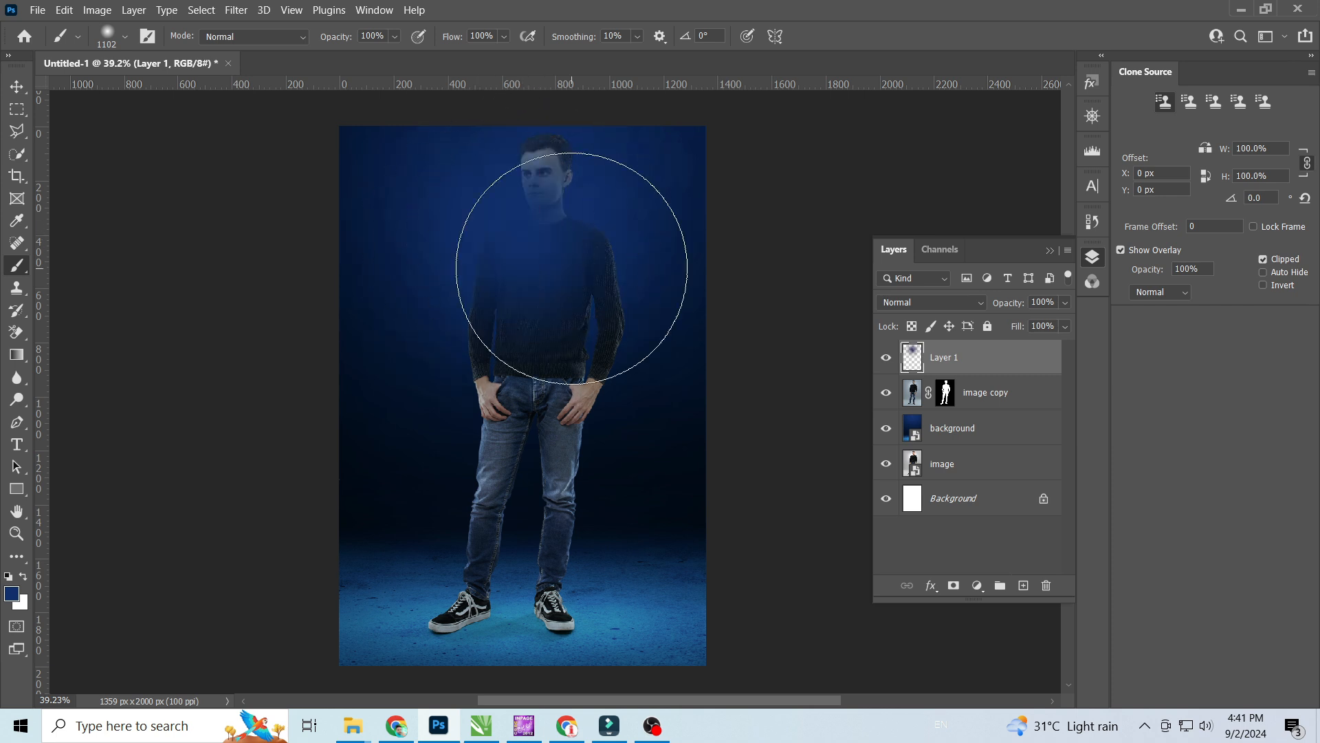
pyautogui.keyDown('alt'); pyautogui.click(937, 371); pyautogui.keyUp('alt')
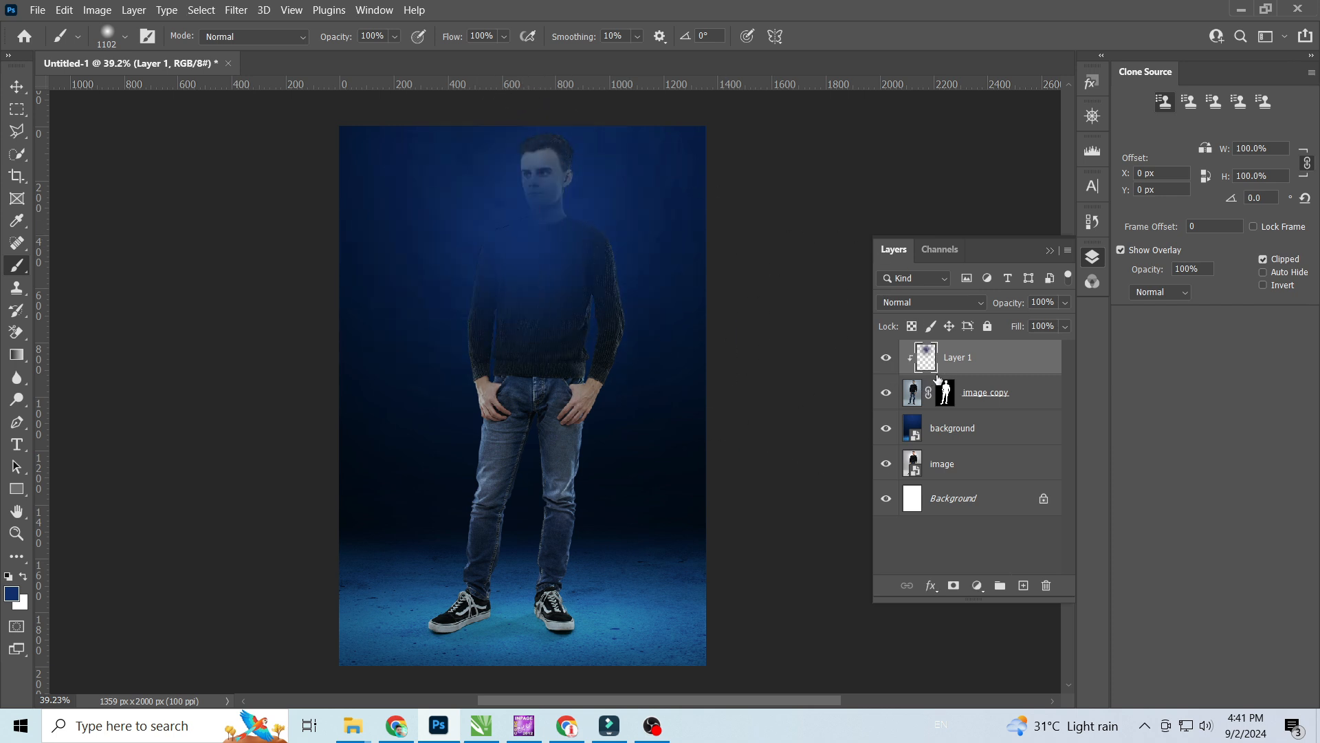
# Step: Set Layer 1's blend mode to Color Dodge and its opacity to 51%
pyautogui.click(928, 306)
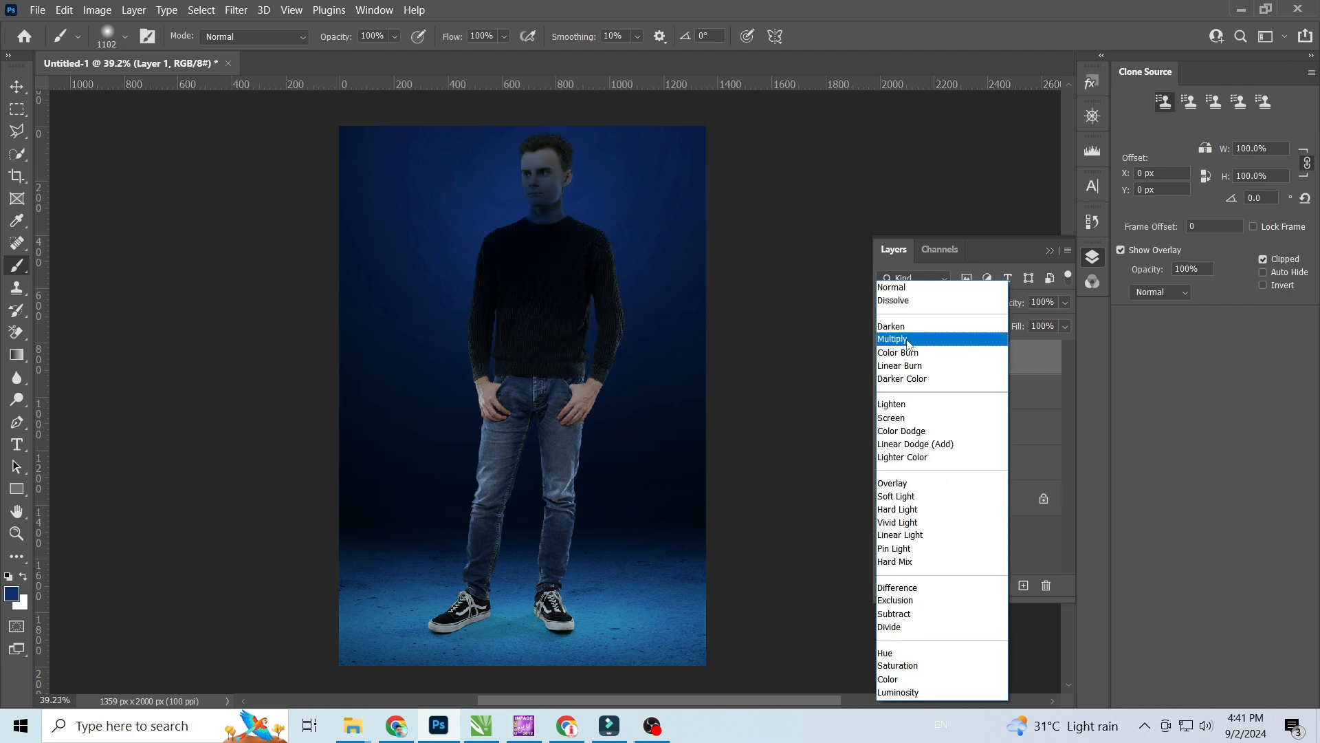
pyautogui.click(915, 431)
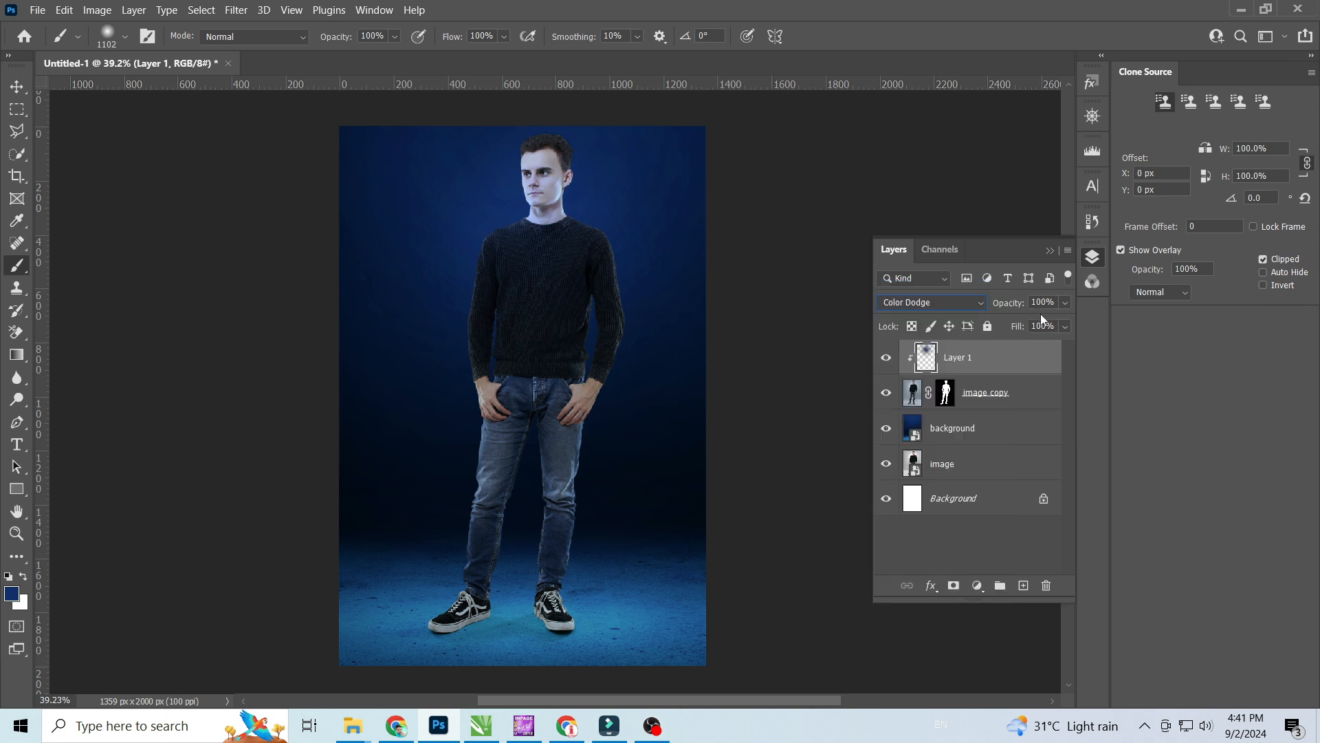
pyautogui.click(1064, 303)
pyautogui.moveTo(1065, 324); pyautogui.dragTo(1020, 325)
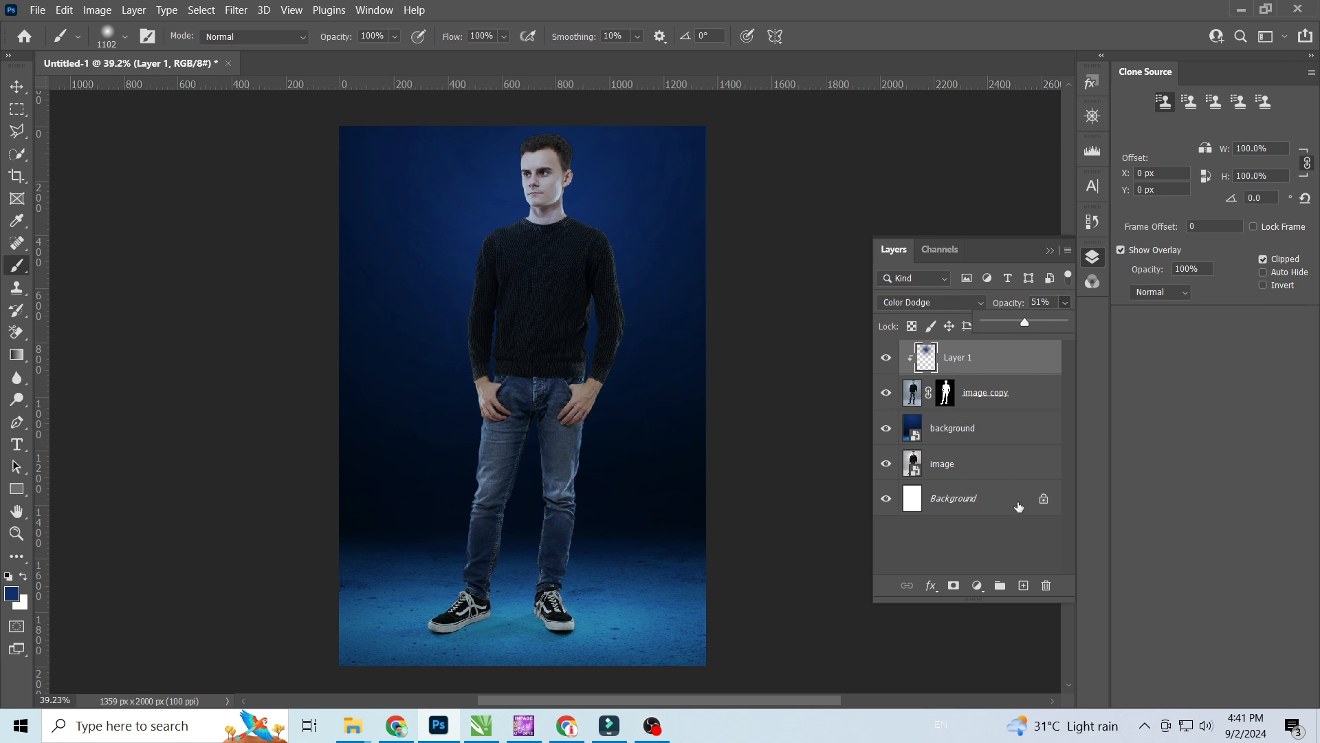
# Step: Add another clipped layer above Layer 1 and paint blue over the man's lower legs and shoes
pyautogui.click(1024, 588)
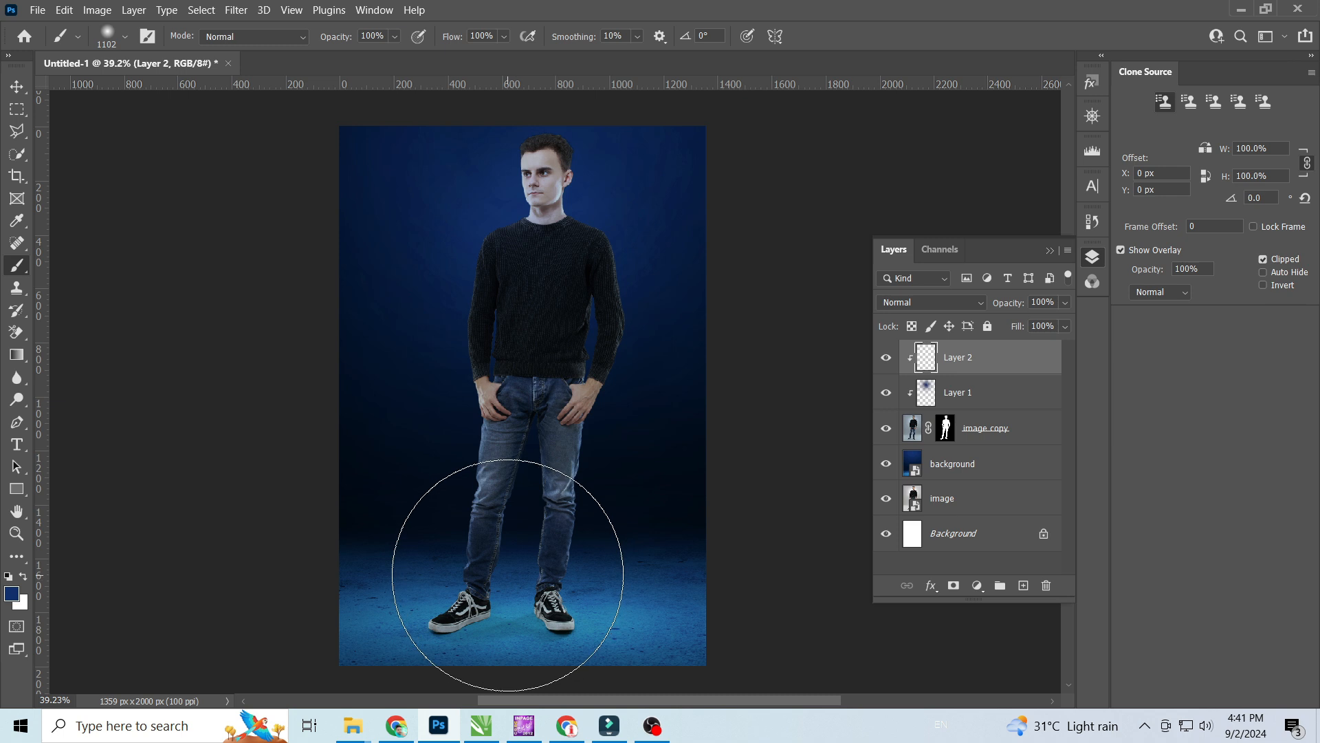
pyautogui.click(509, 573)
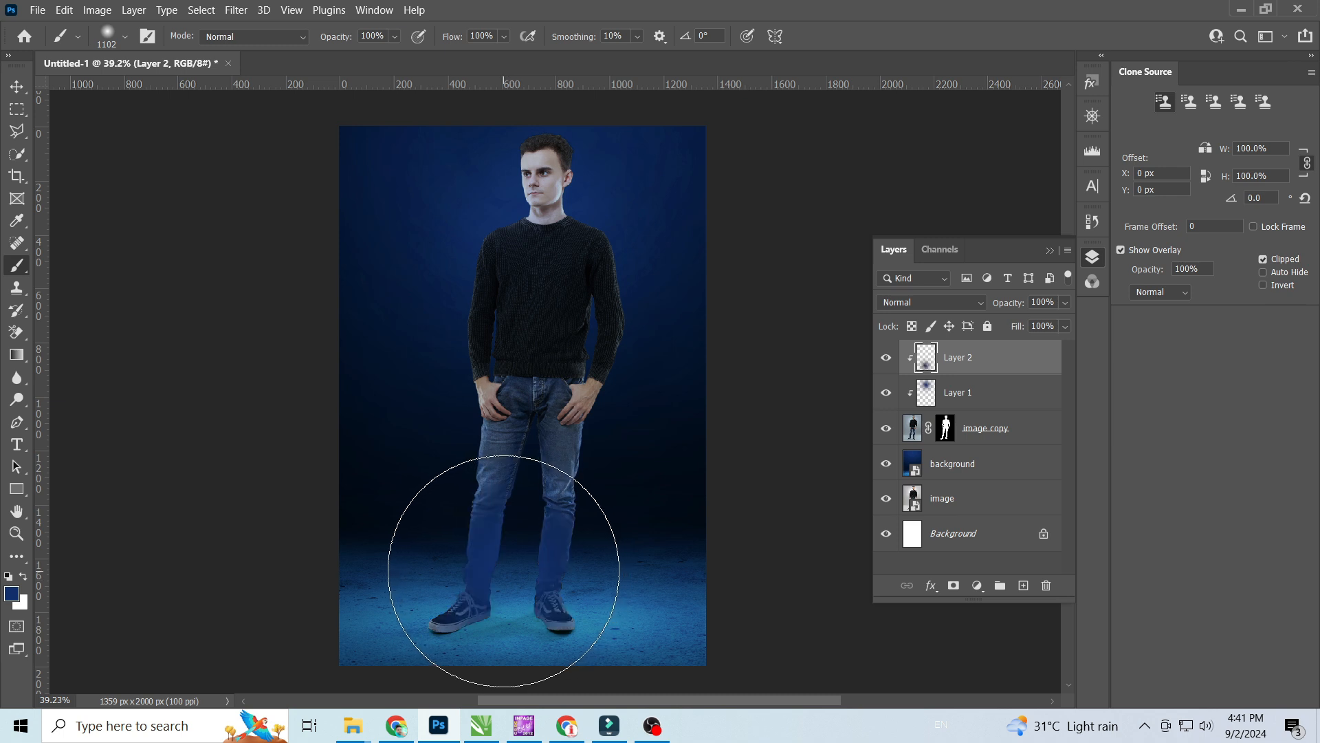
pyautogui.click(490, 602)
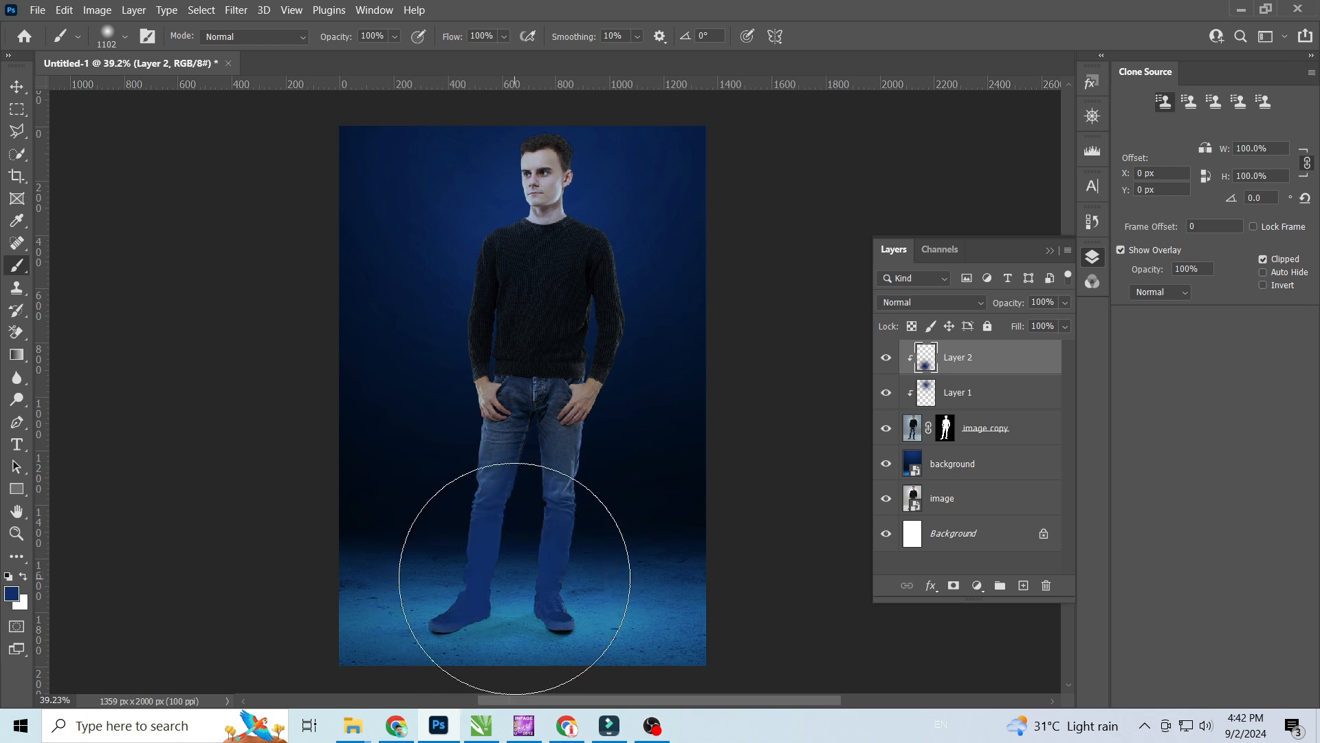
# Step: Set Layer 2's blend mode to Screen and reduce its opacity
pyautogui.click(980, 303)
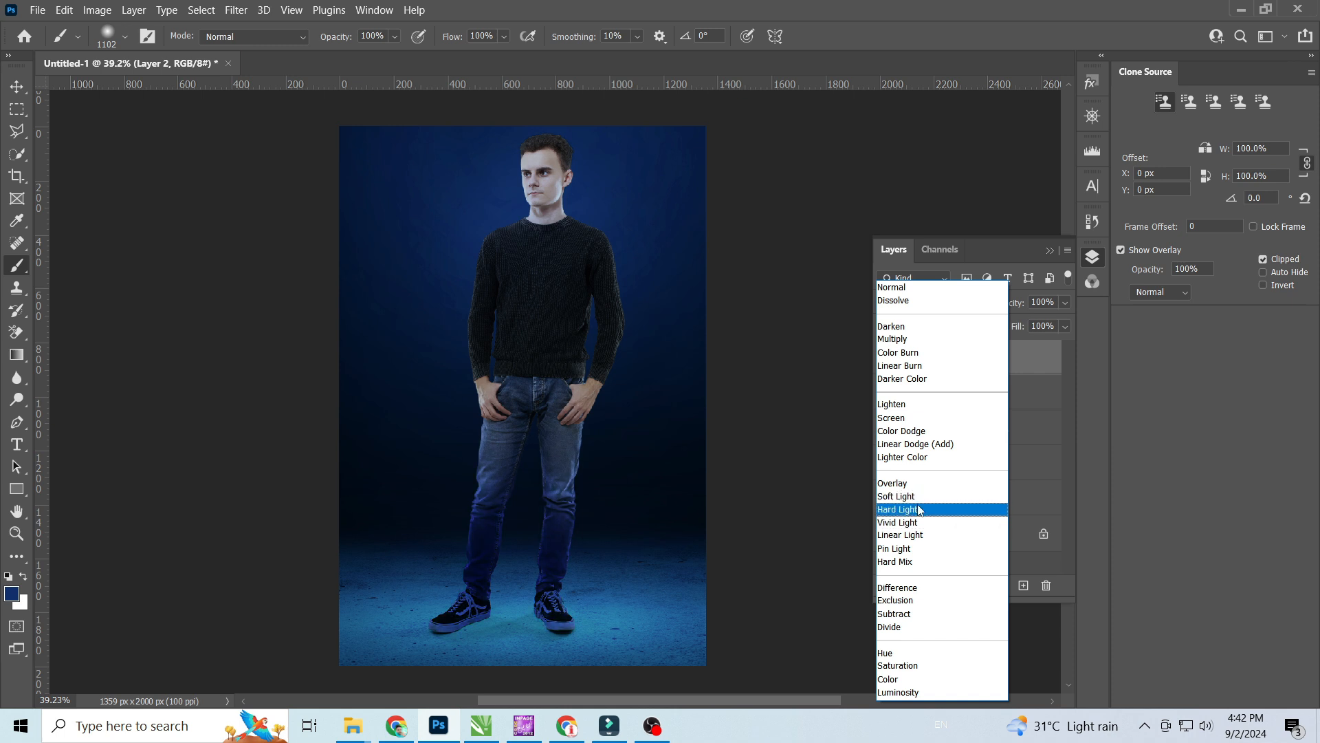
pyautogui.click(923, 422)
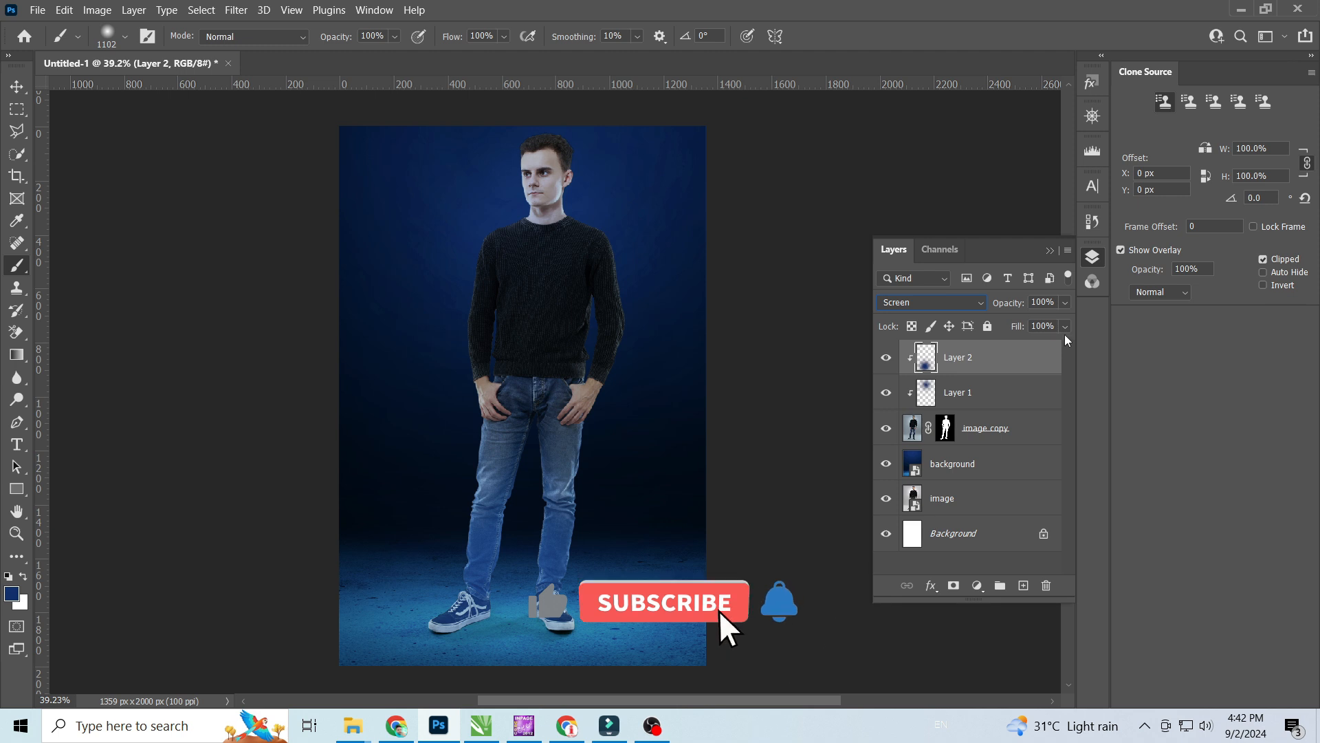
pyautogui.click(1065, 303)
pyautogui.moveTo(1064, 321); pyautogui.dragTo(1034, 323)
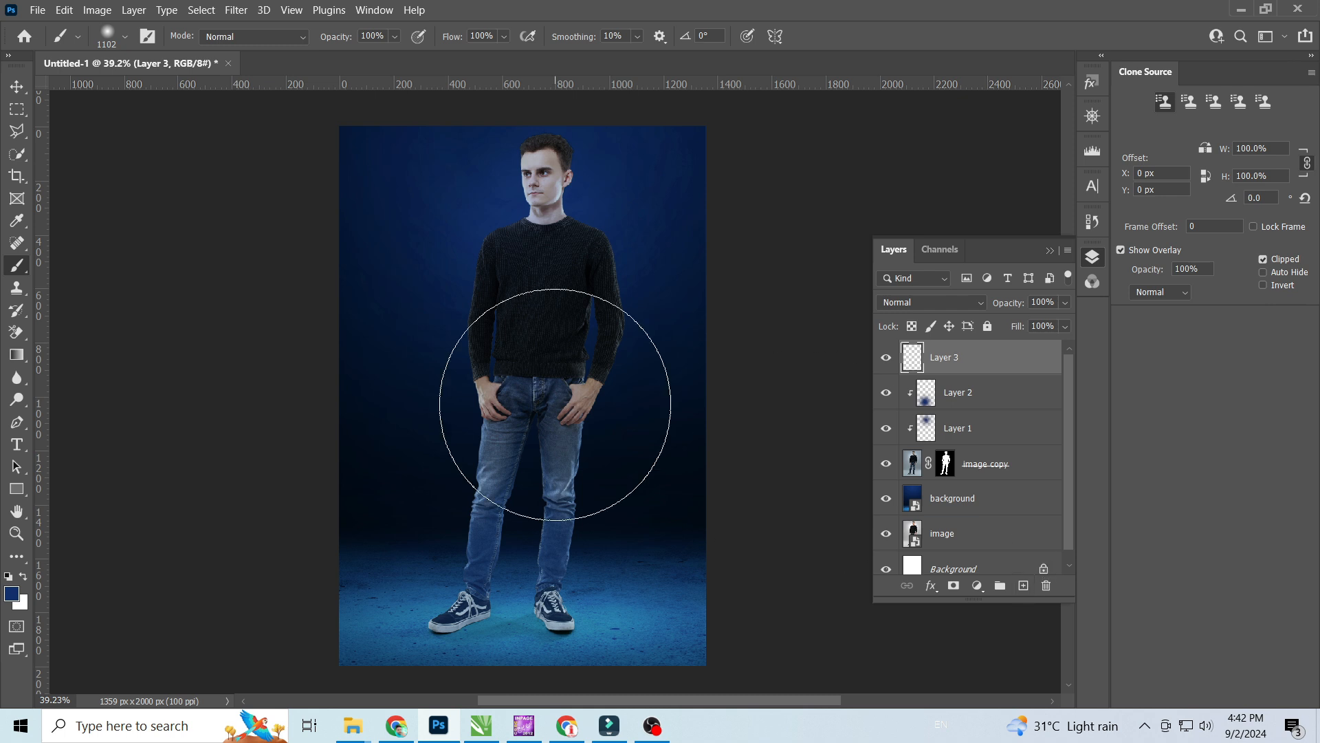
# Step: On a new layer, sample the dark navy backdrop beside the man's legs and set the brush size to 448 px
pyautogui.keyDown('alt'); pyautogui.click(421, 458); pyautogui.keyUp('alt')
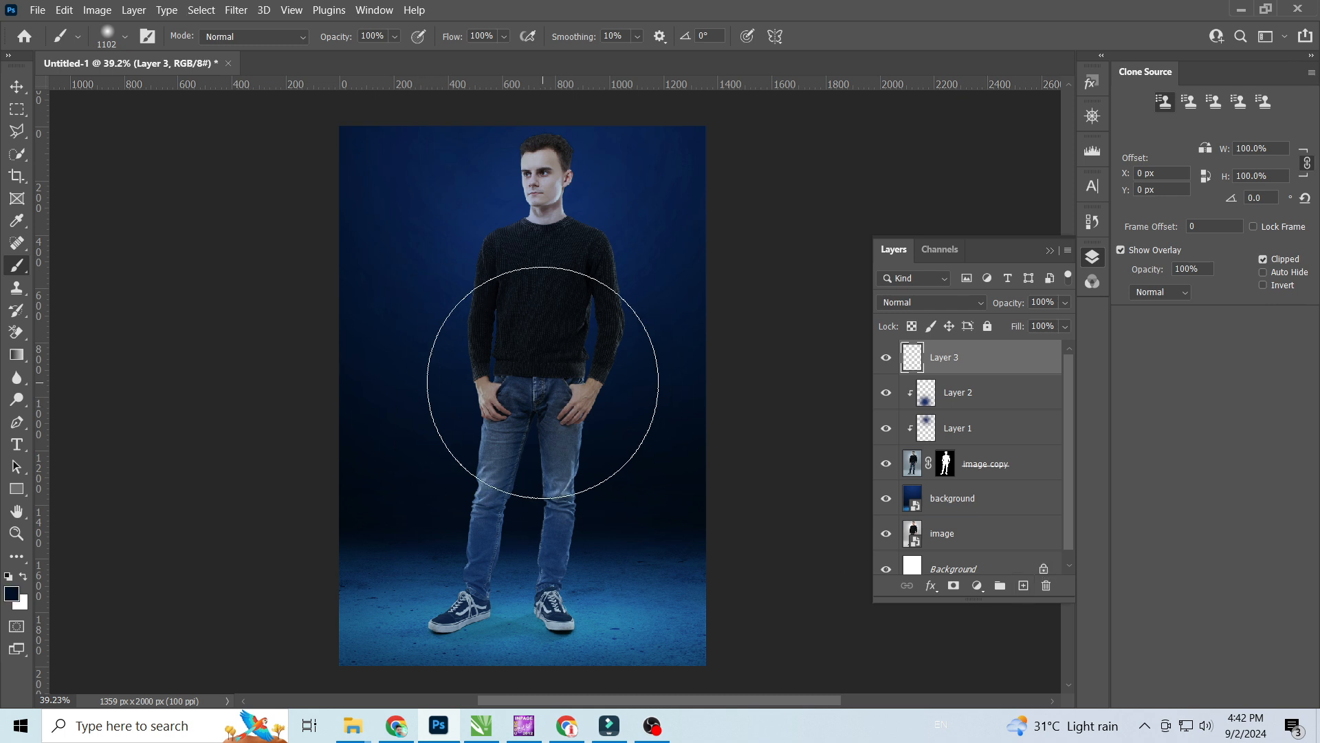
pyautogui.click(126, 39)
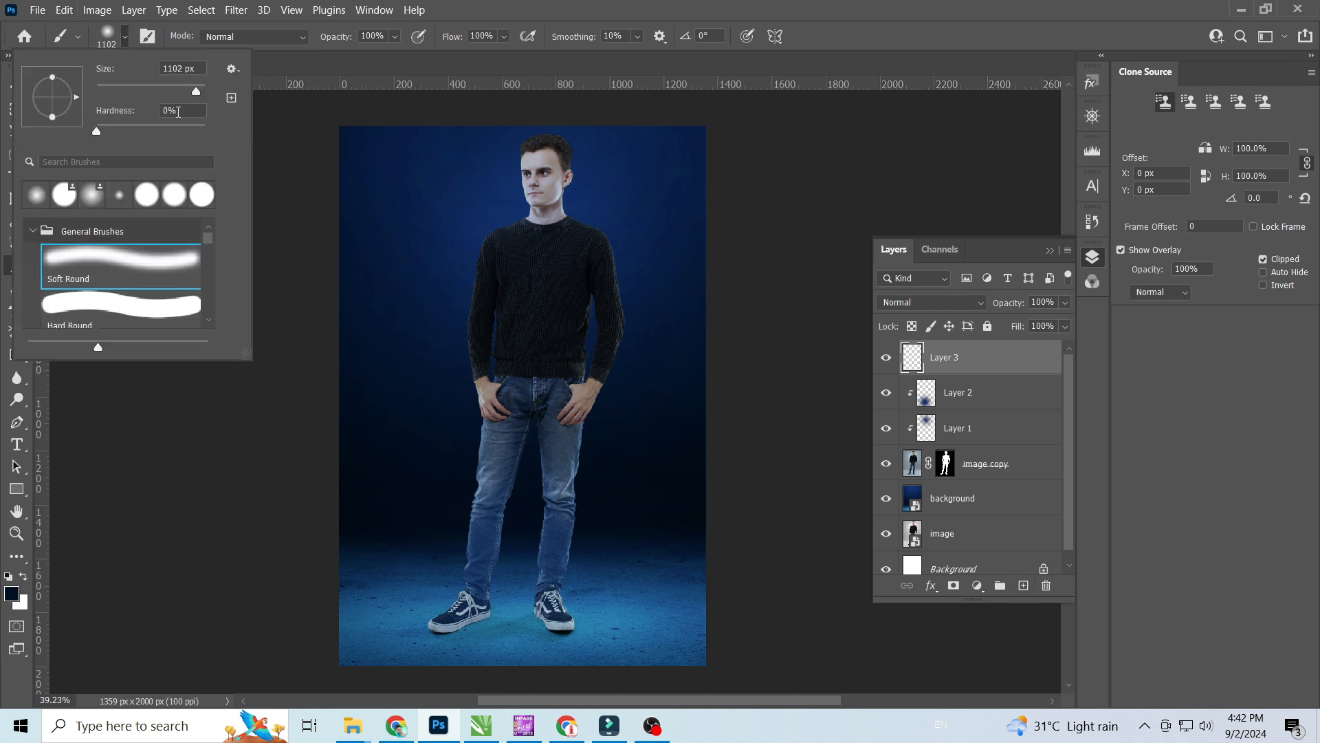
pyautogui.moveTo(196, 93); pyautogui.dragTo(164, 93)
pyautogui.press('Return')
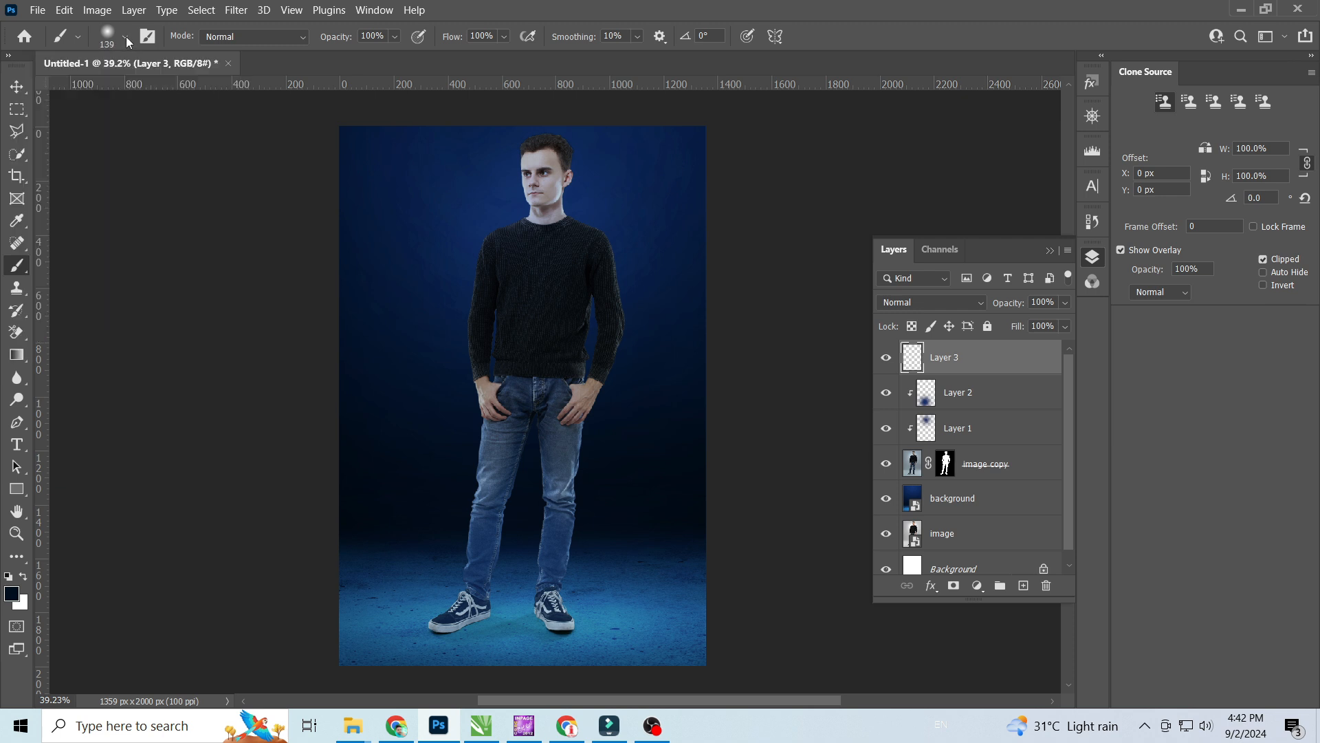
pyautogui.click(125, 39)
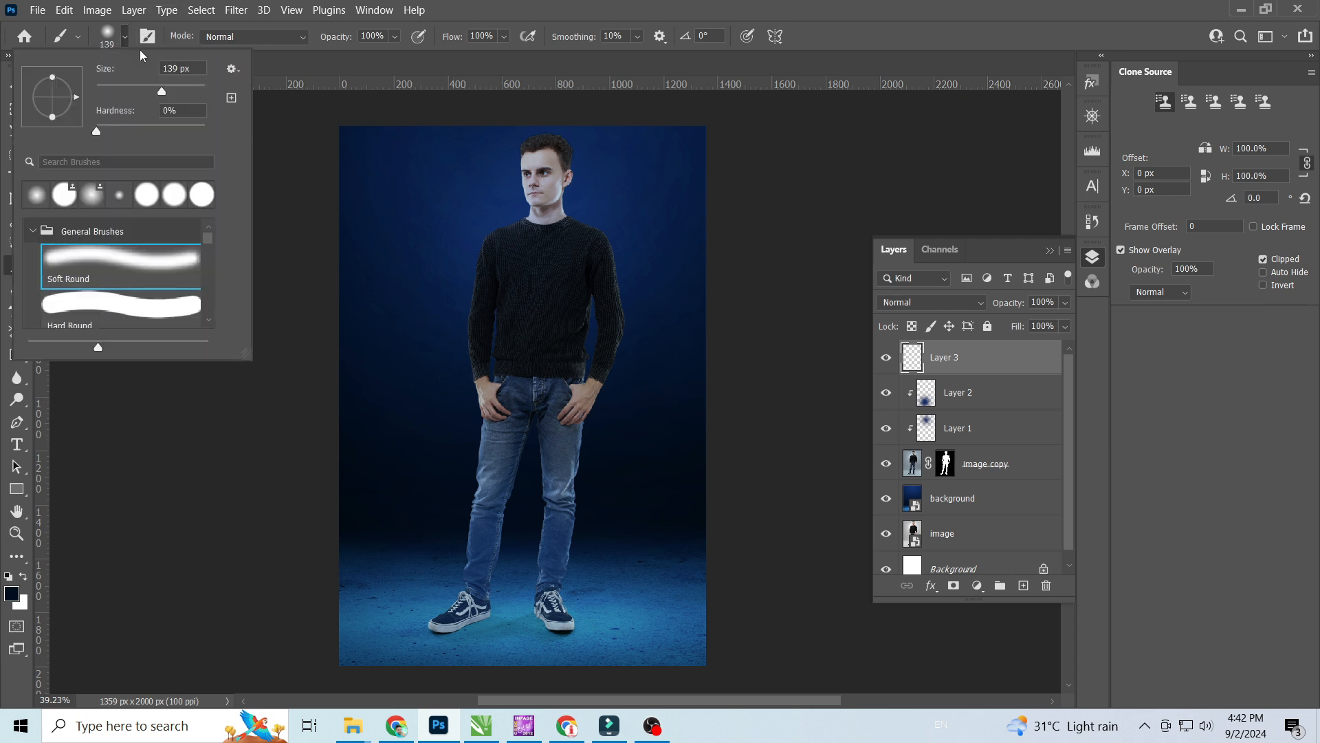
pyautogui.moveTo(160, 90); pyautogui.dragTo(186, 93)
pyautogui.click(125, 36)
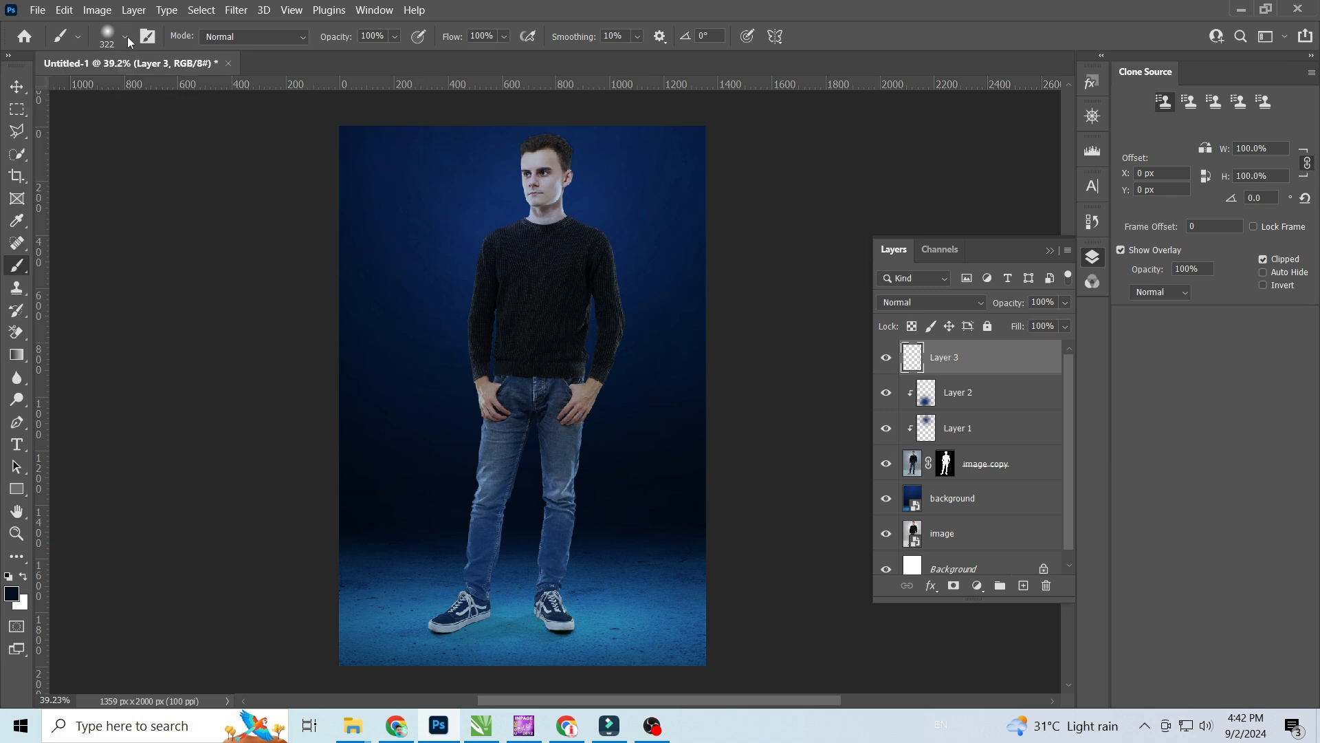
pyautogui.click(126, 37)
pyautogui.moveTo(185, 92); pyautogui.dragTo(193, 90)
pyautogui.click(129, 35)
# Step: Paint the dark navy over the man's waist, hands and upper thighs on Layer 3 and clip it to the layers below
pyautogui.moveTo(533, 386)
pyautogui.mouseDown()
pyautogui.moveTo(465, 386)
pyautogui.moveTo(601, 413)
pyautogui.moveTo(490, 445)
pyautogui.moveTo(496, 425)
pyautogui.mouseUp()
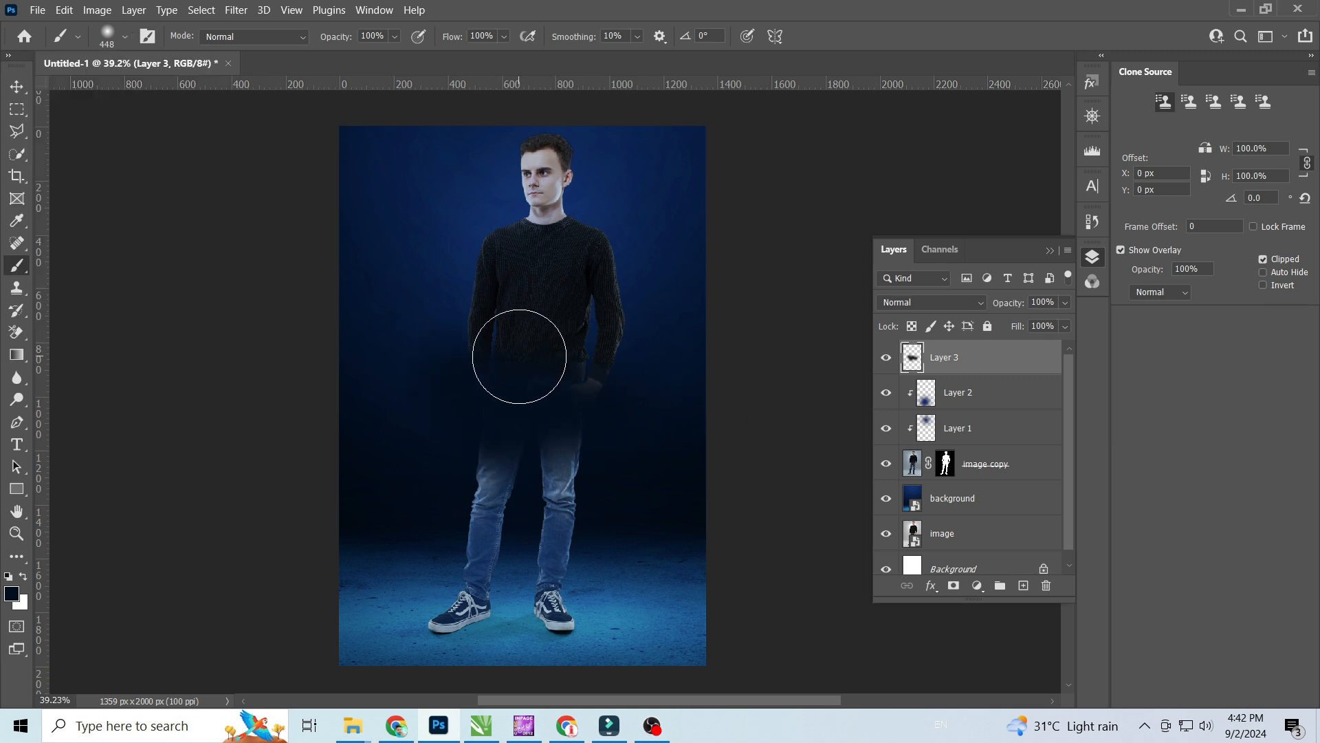
pyautogui.moveTo(566, 372); pyautogui.dragTo(613, 369)
pyautogui.keyDown('alt'); pyautogui.click(955, 376); pyautogui.keyUp('alt')
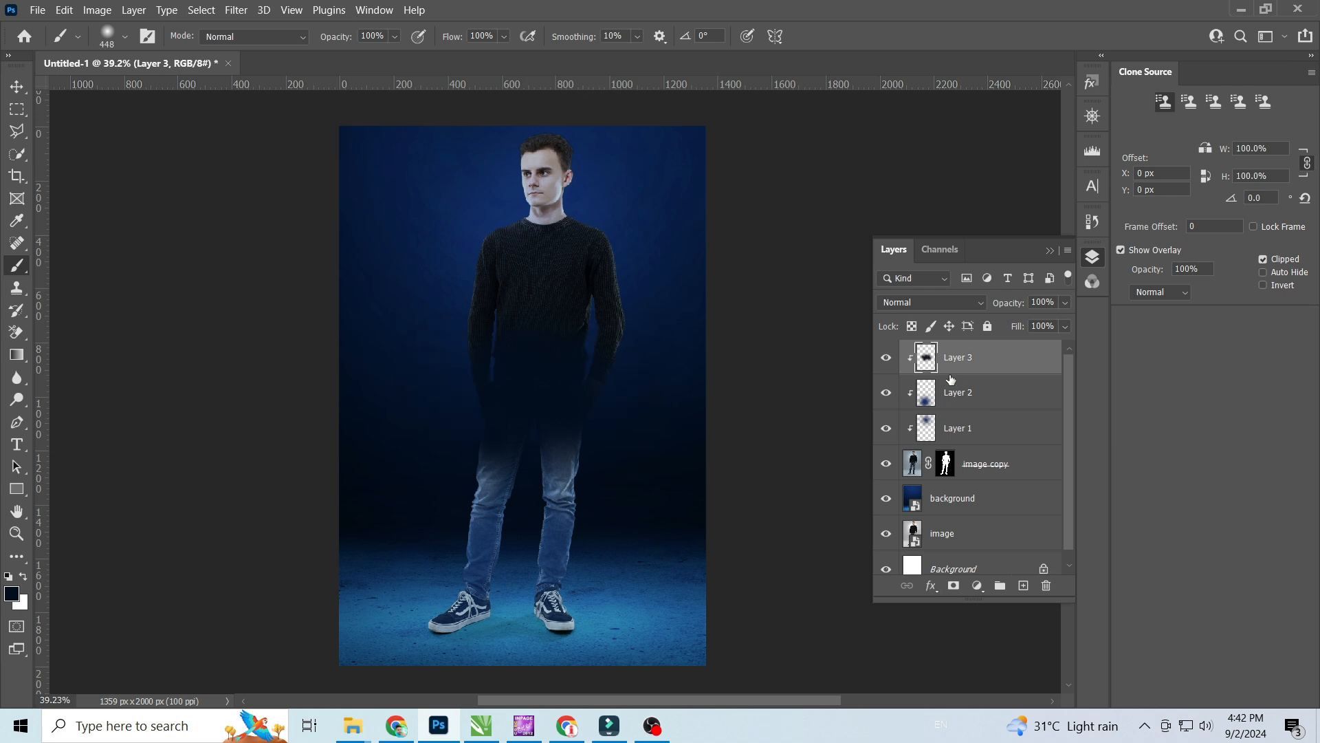
# Step: Set Layer 3's blend mode to Screen and reduce its opacity
pyautogui.click(956, 301)
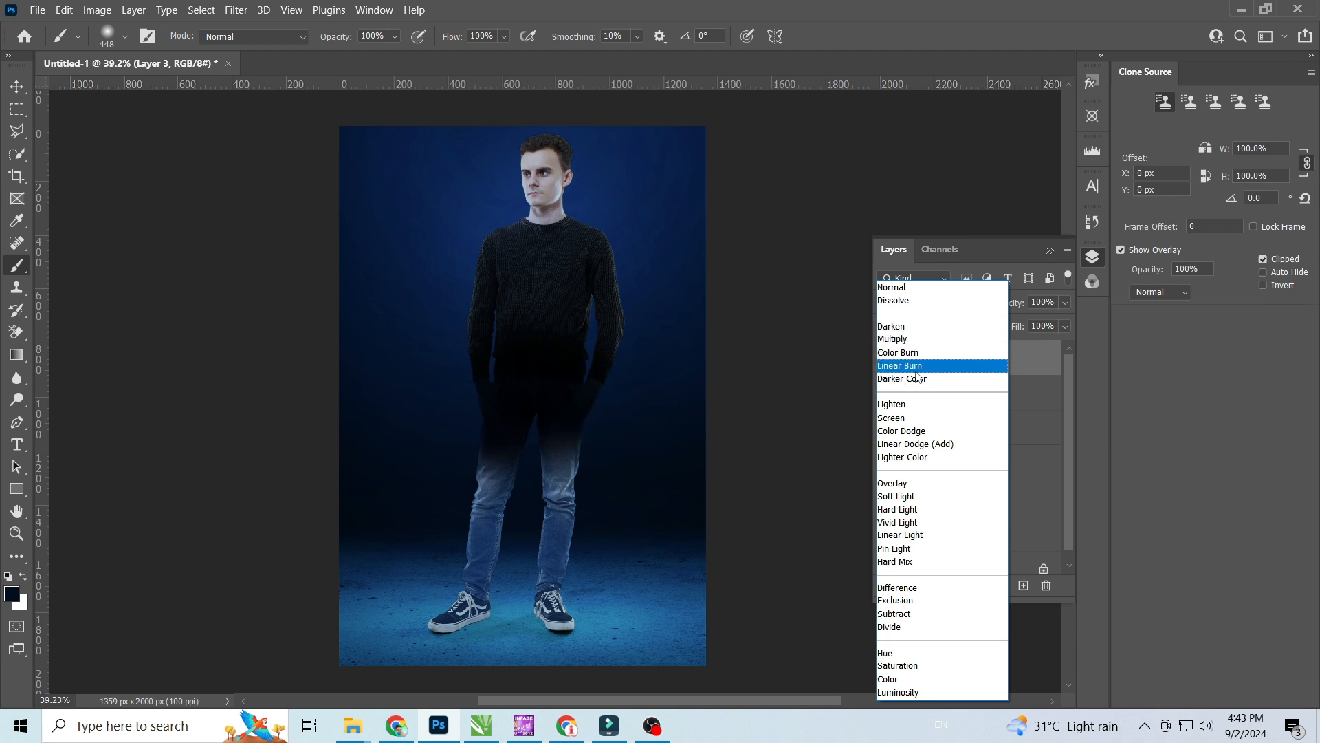
pyautogui.click(913, 420)
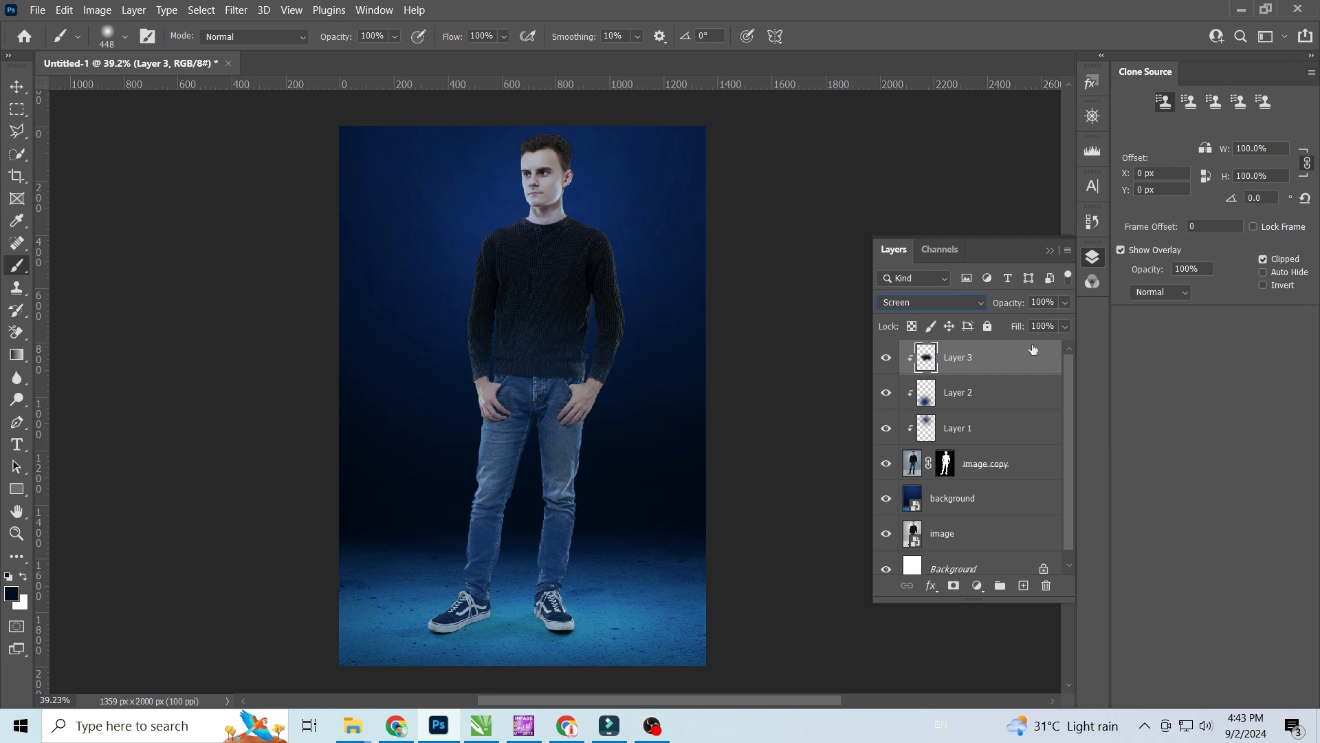
pyautogui.click(1063, 303)
pyautogui.moveTo(1025, 324); pyautogui.dragTo(1022, 324)
# Step: Hide the layer list and fit the whole composite to the screen for review
pyautogui.click(1050, 250)
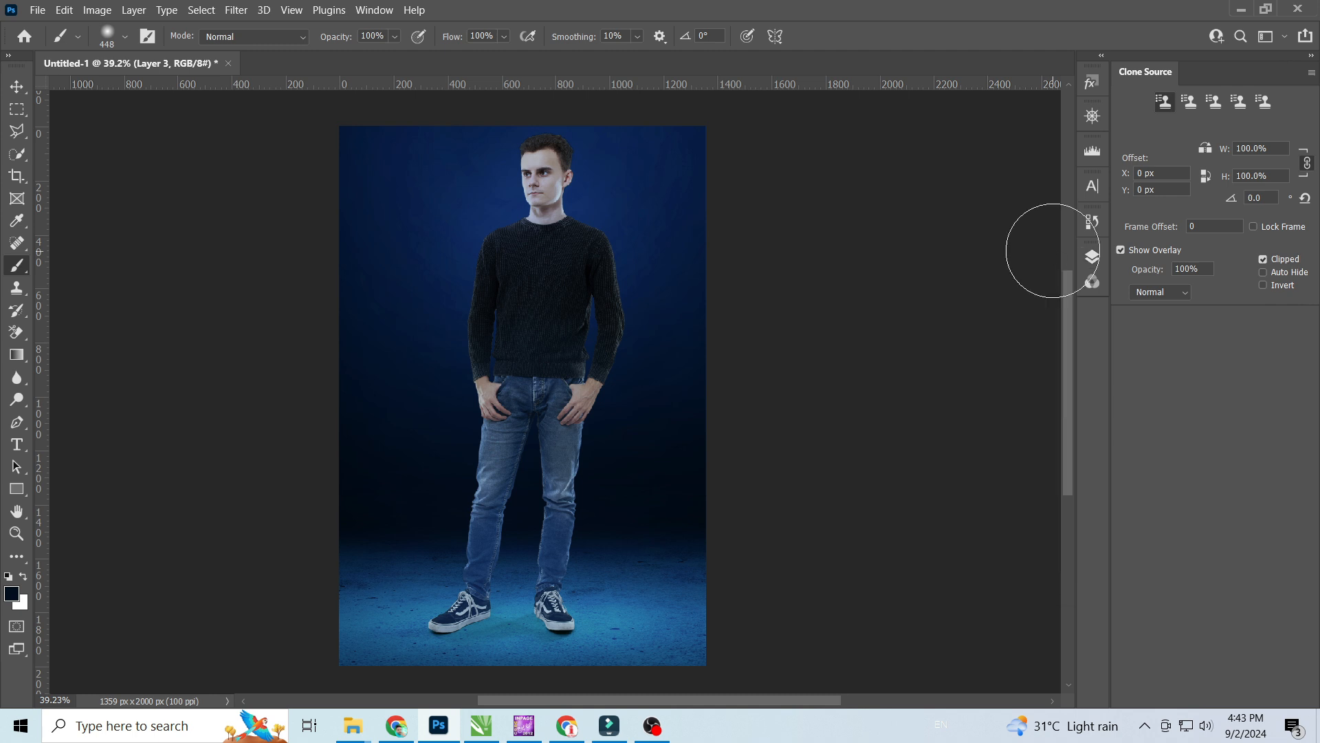
pyautogui.press('z')
pyautogui.click(516, 36)
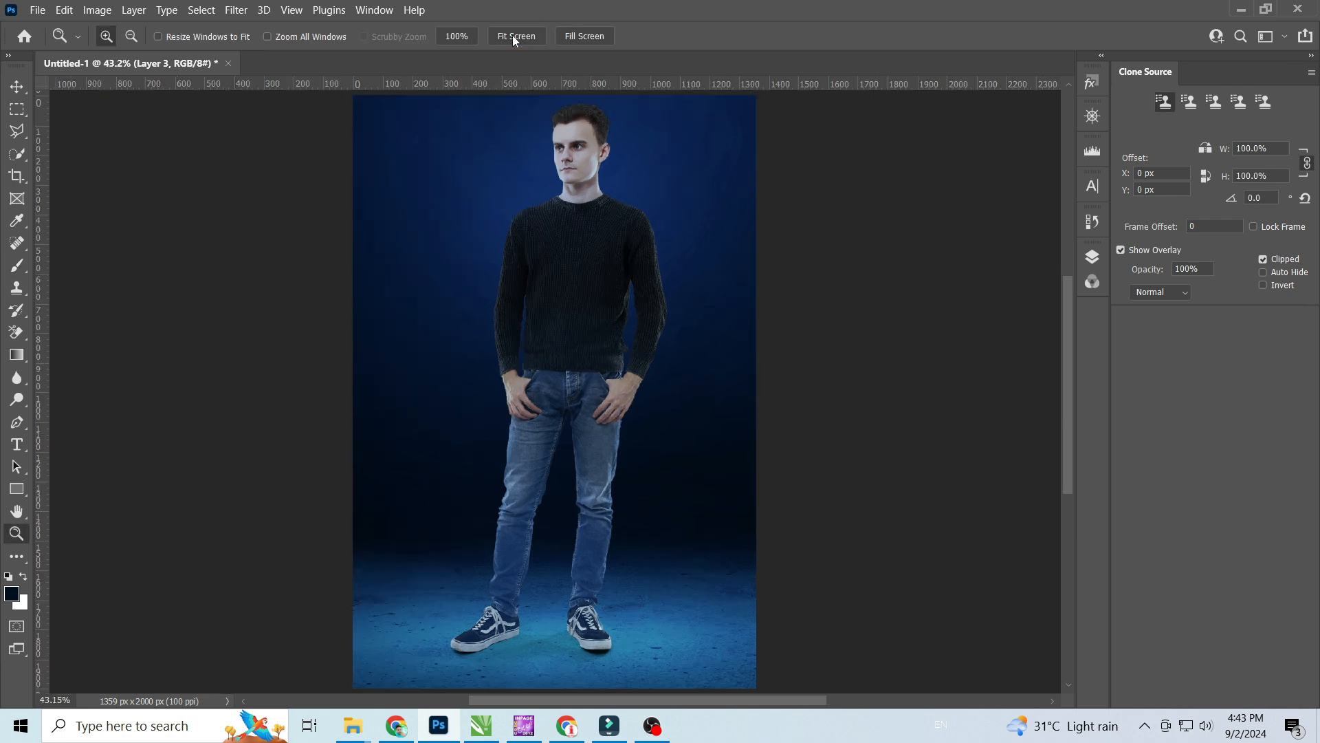